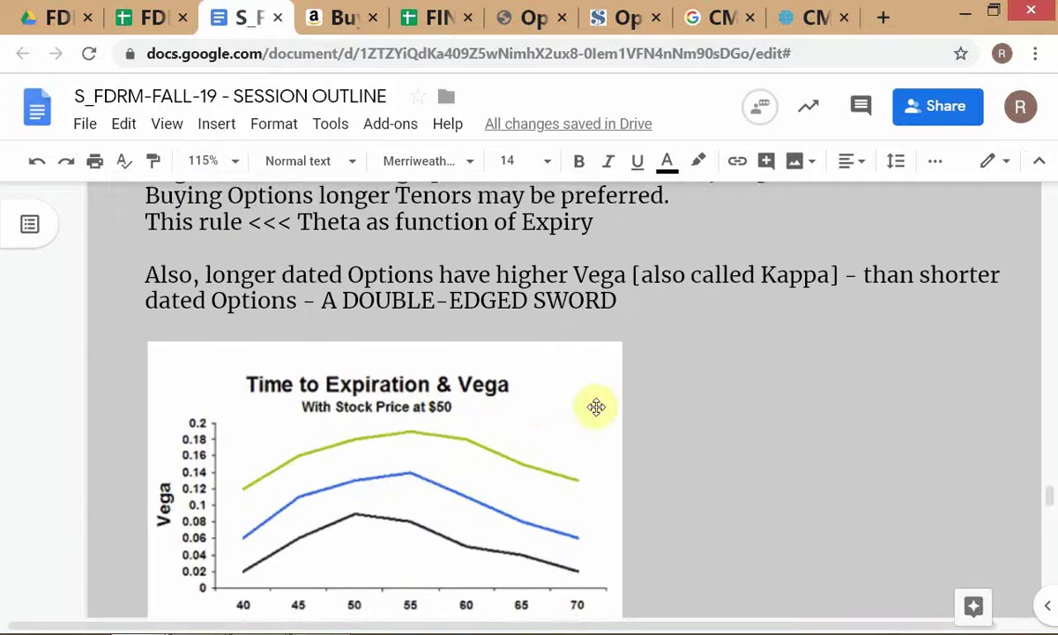
Review the Time to Expiration & Vega chart and the surrounding notes in the session outline
scroll(738, 460, "down", 2)
scroll(806, 447, "down", 1)
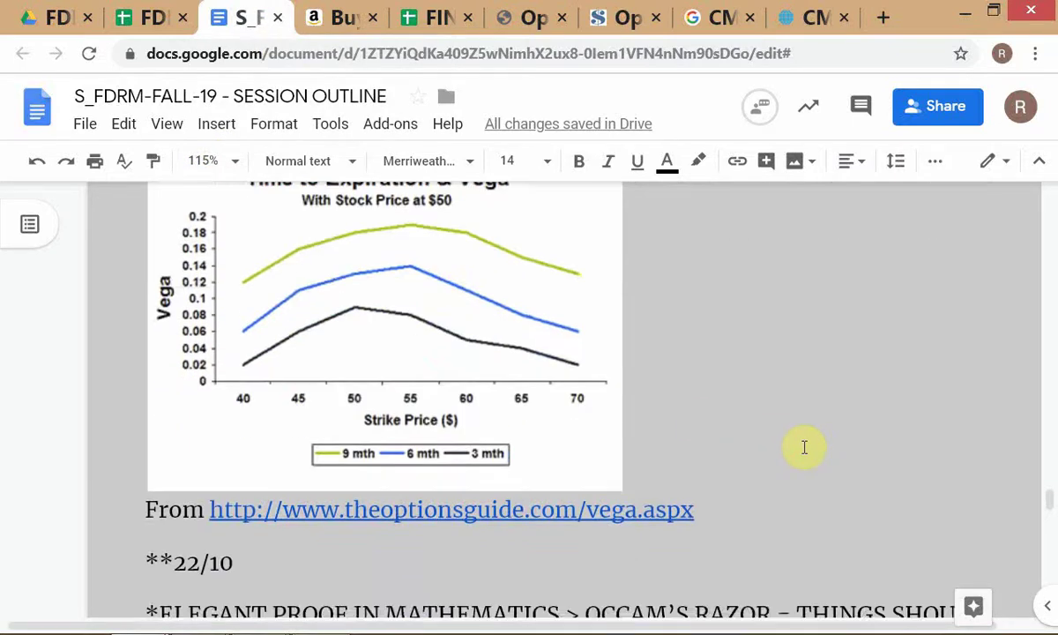
scroll(775, 445, "down", 1)
scroll(804, 439, "up", 2)
scroll(802, 439, "up", 1)
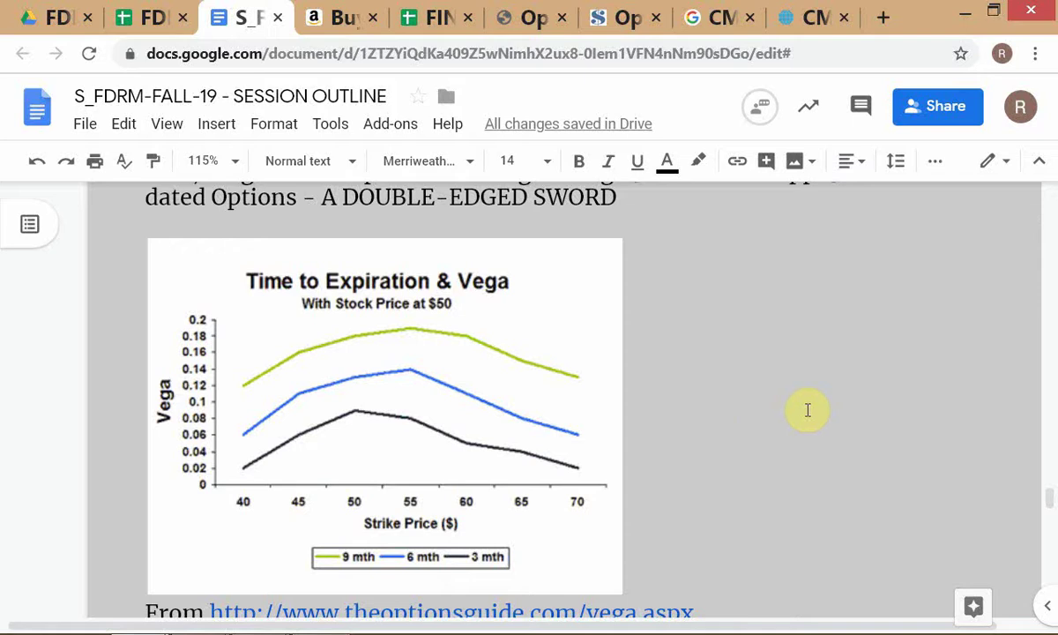
scroll(846, 429, "up", 2)
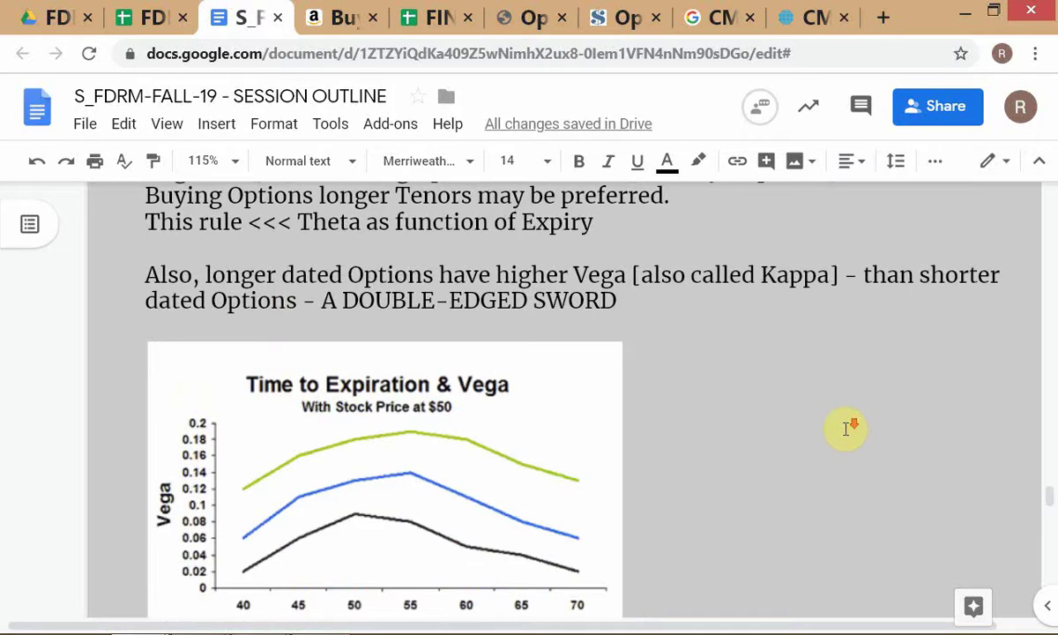
scroll(845, 430, "down", 2)
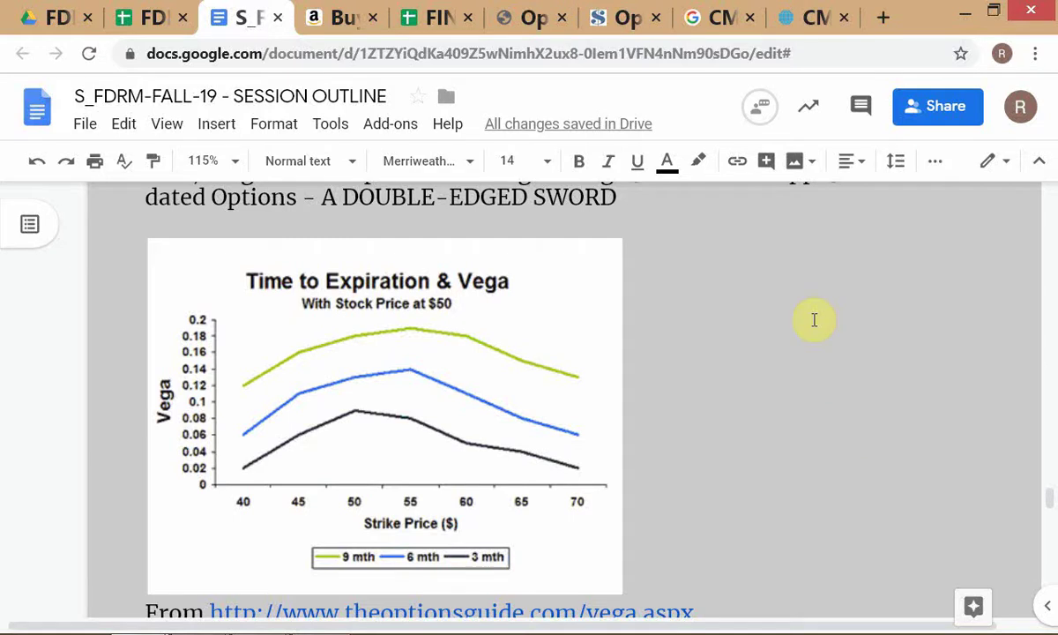
Enter "POSIT" after the asterisk on the line below the 21/10 entry
scroll(791, 459, "up", 7)
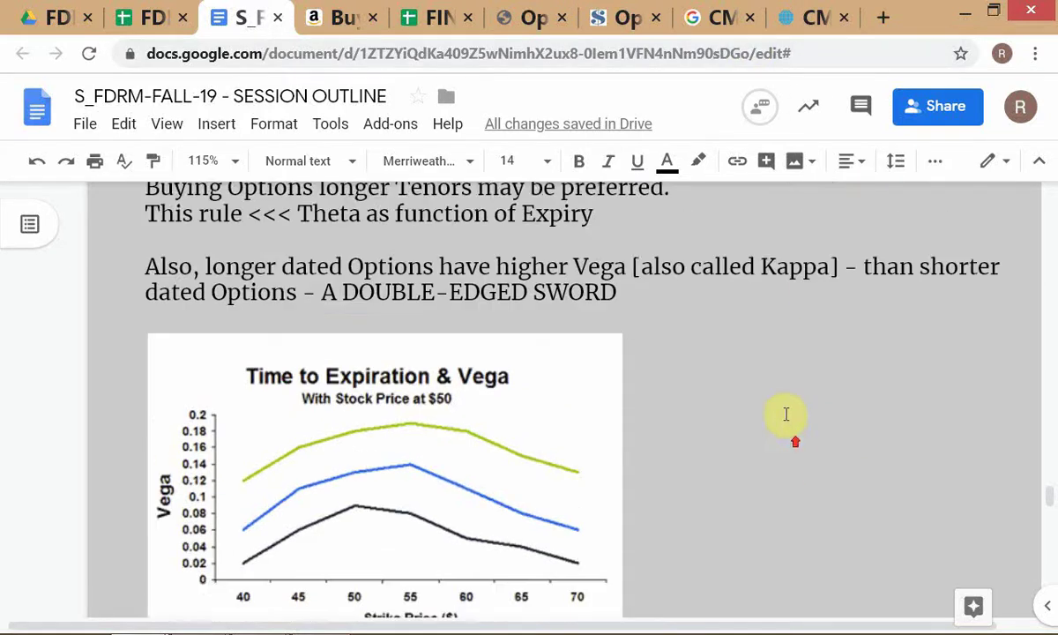
scroll(795, 399, "up", 1)
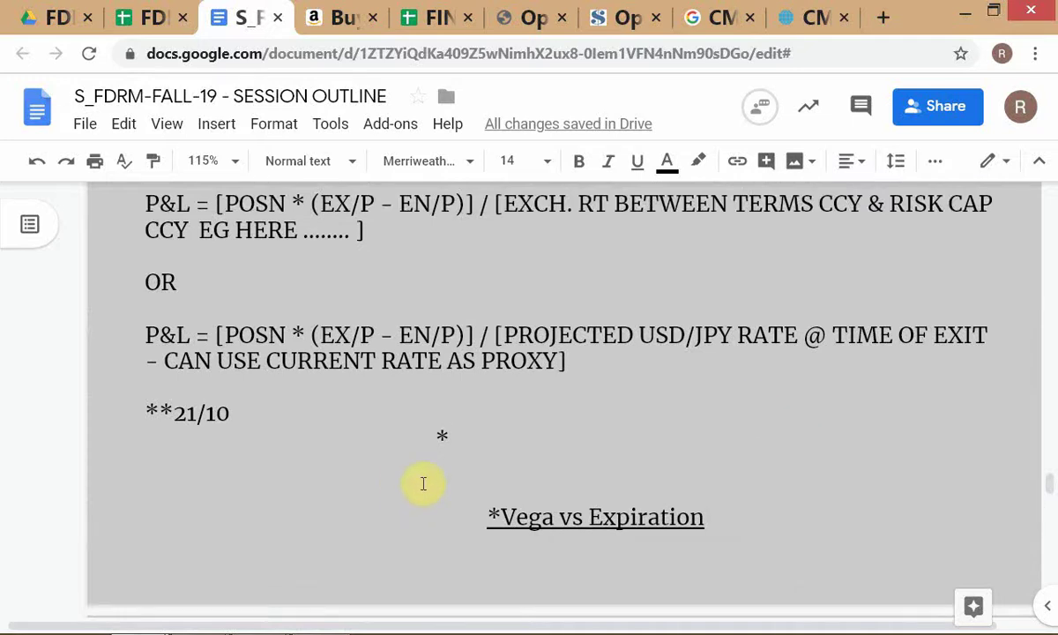
type("POSI")
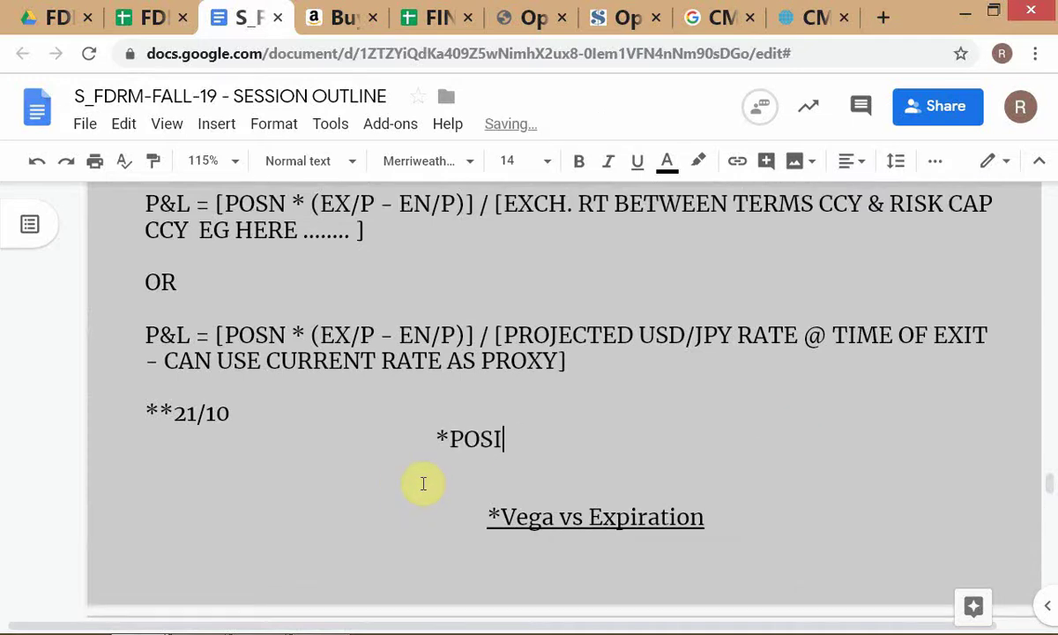
type("T")
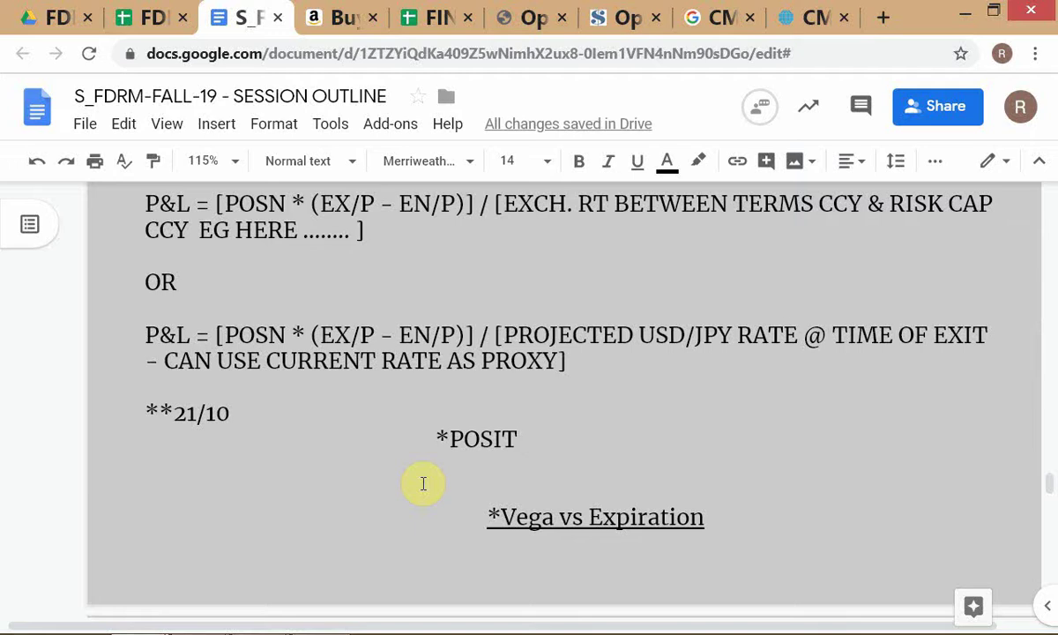
Look through the session outline from its end back to the Vega vs Expiration heading, checking the topic headings
key("ctrl+End")
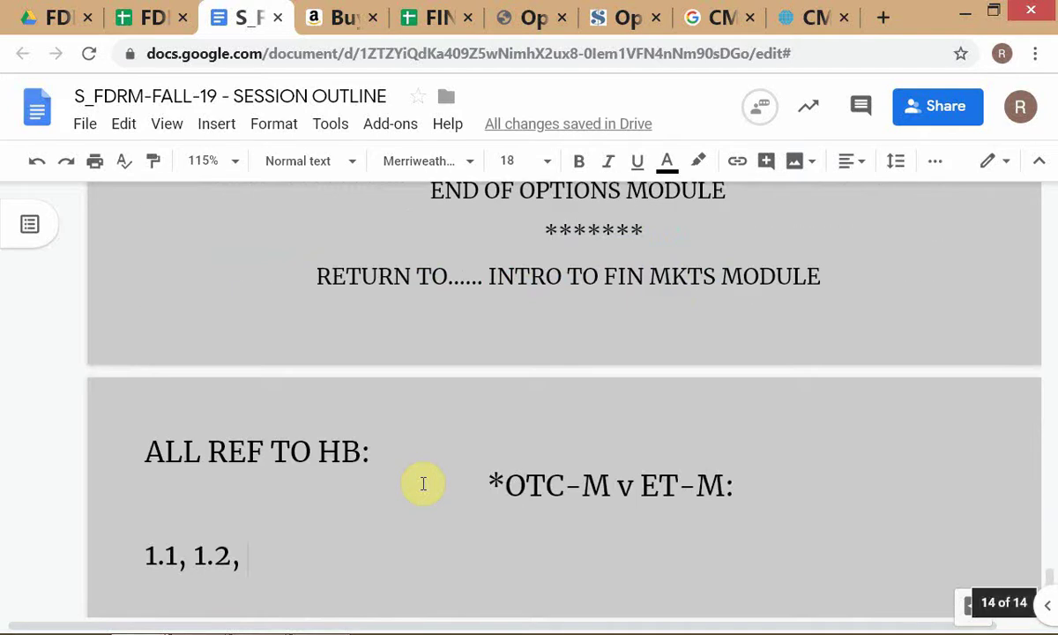
key("Page_Up")
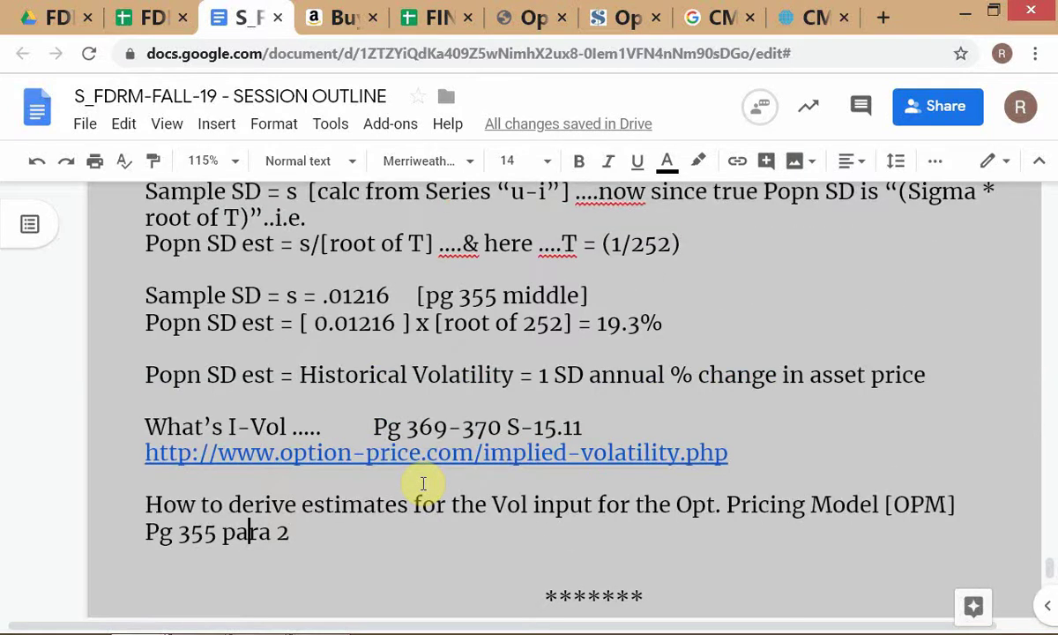
key("Page_Up")
key("Page_Down")
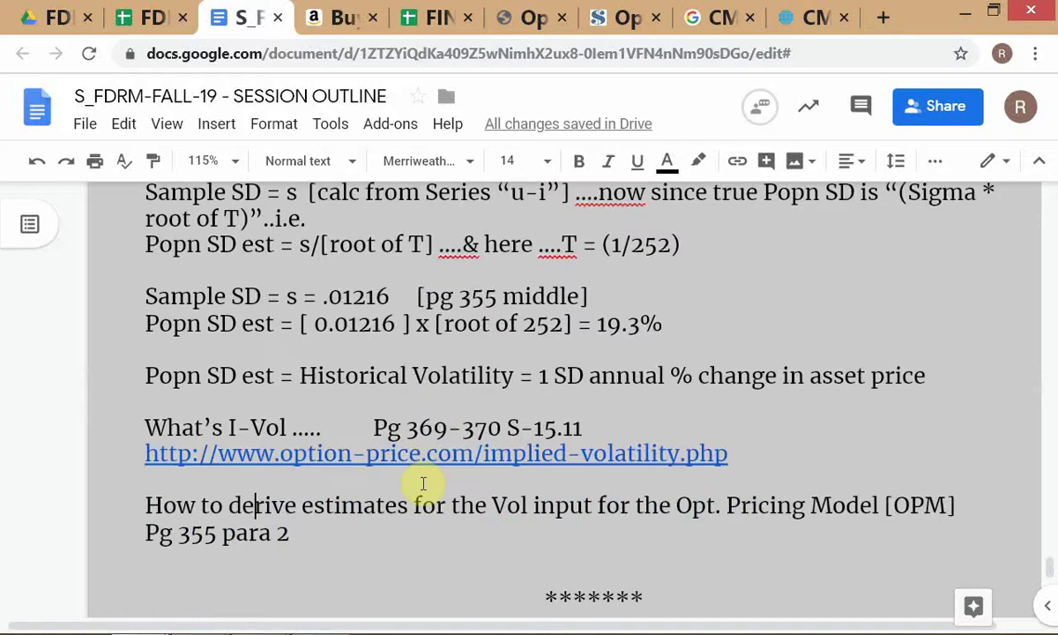
key("Page_Up")
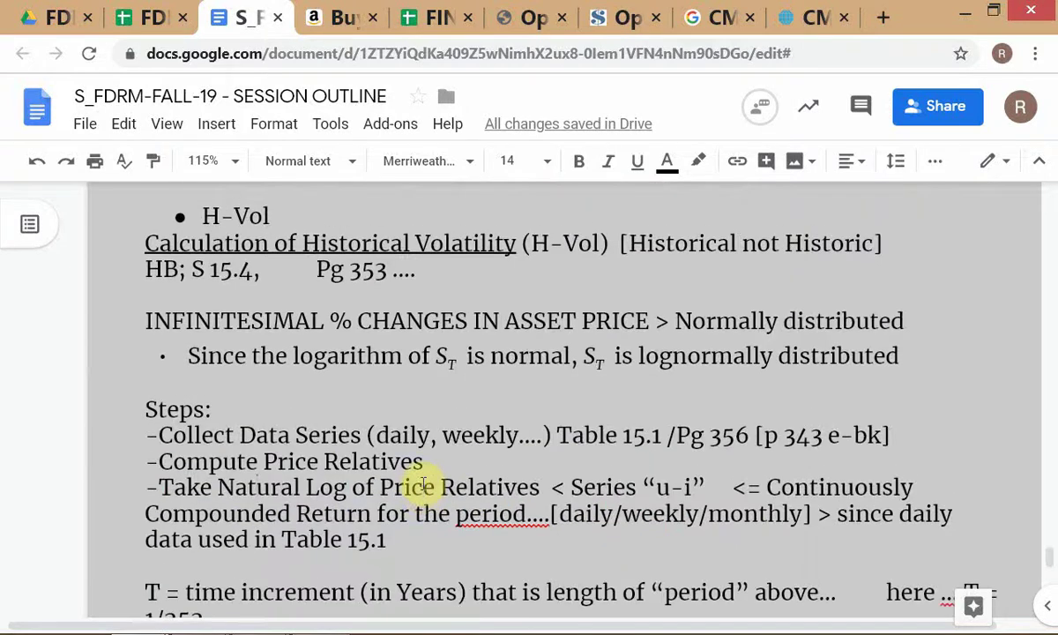
key("Page_Up")
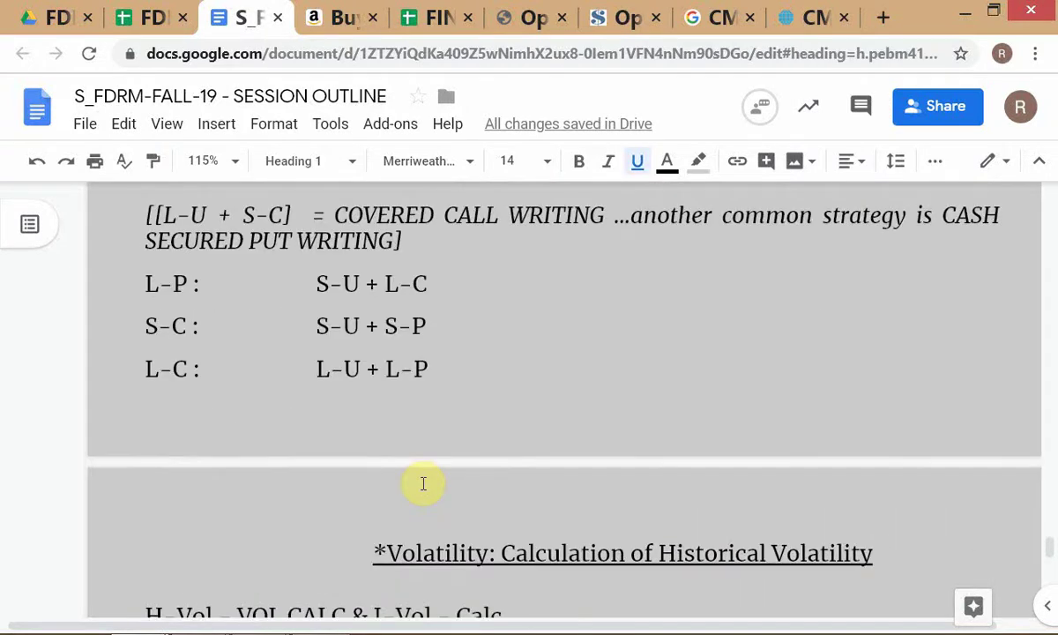
key("Page_Up")
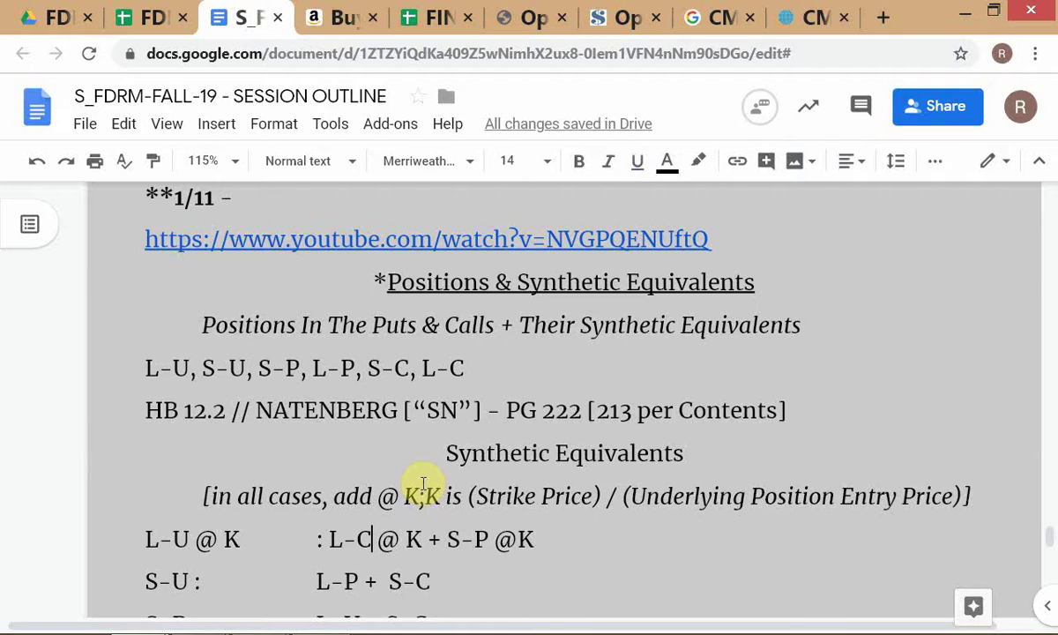
key("Page_Up")
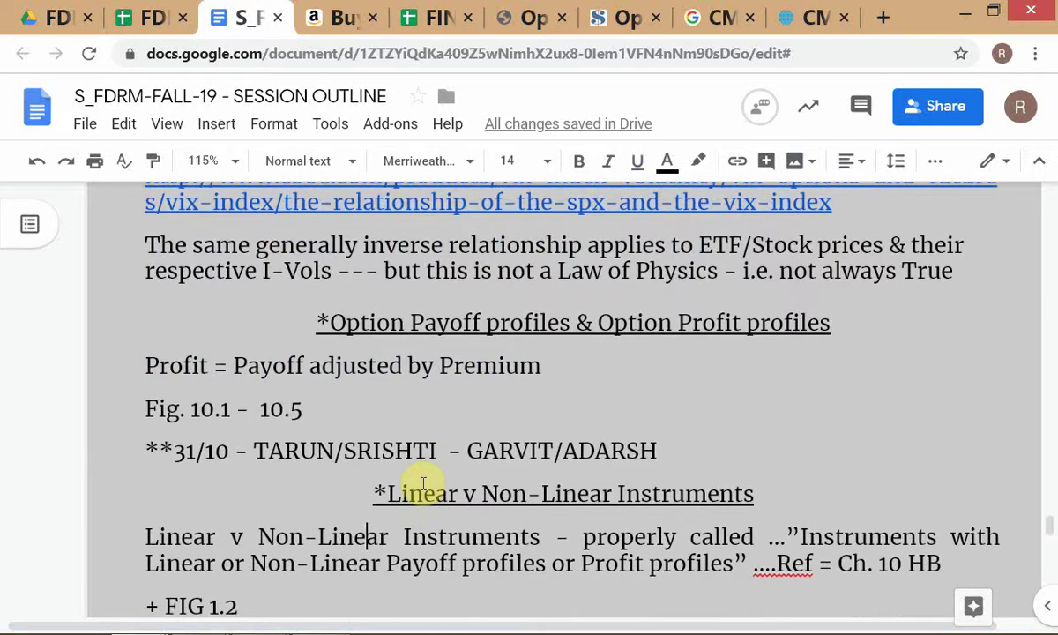
key("Page_Up")
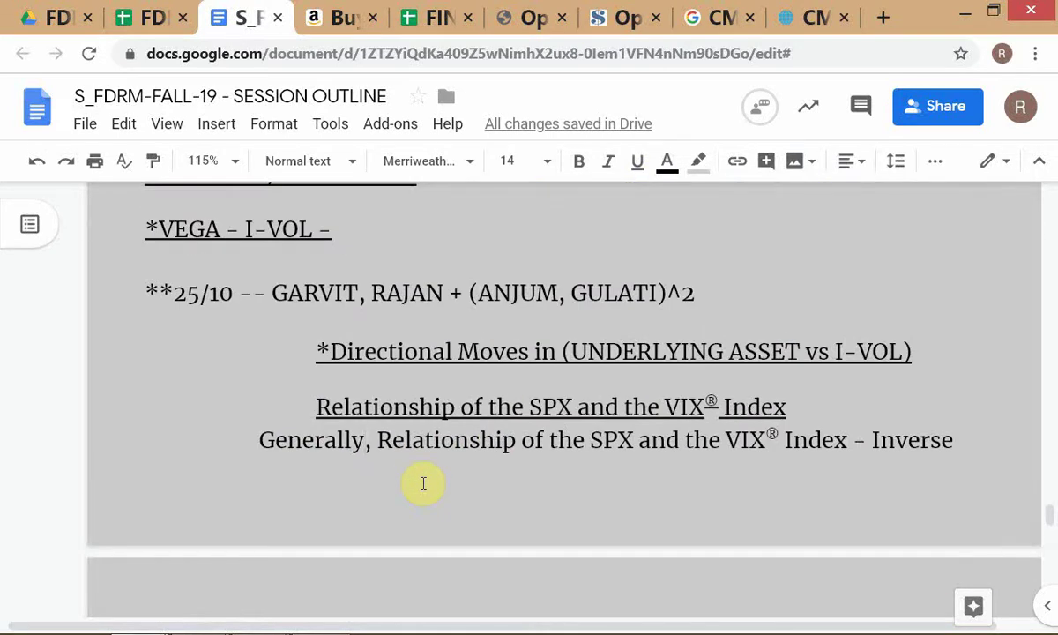
key("Page_Down")
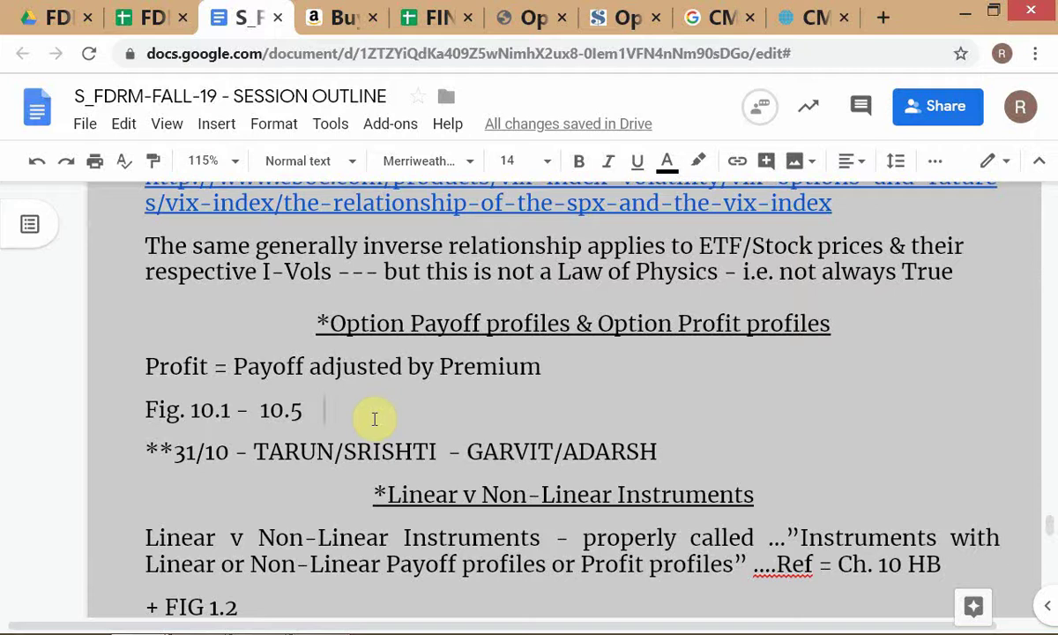
scroll(379, 417, "down", 1)
scroll(378, 418, "up", 6)
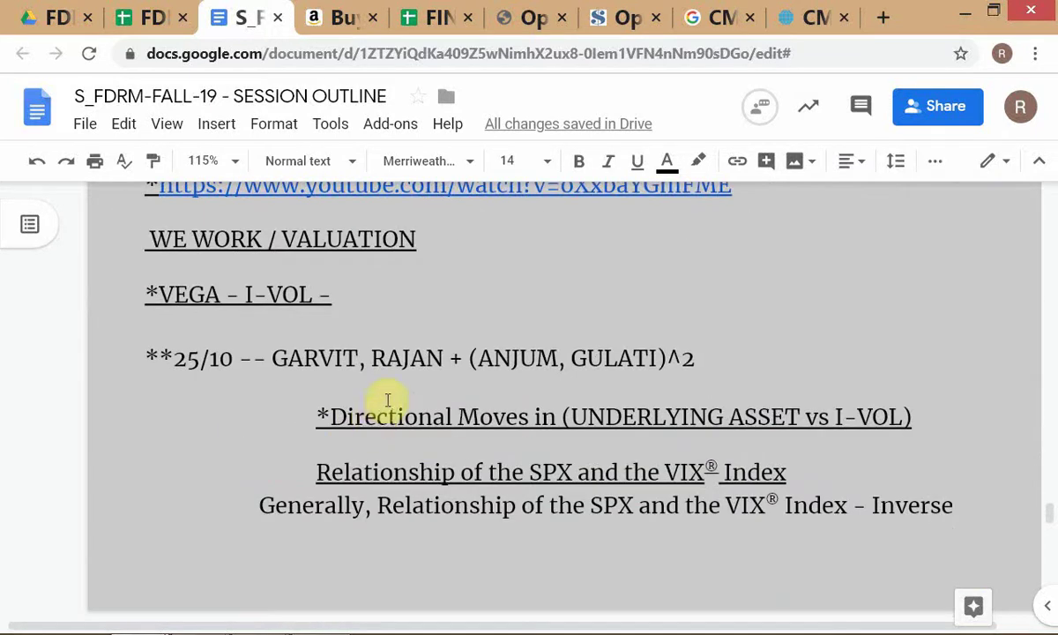
scroll(449, 327, "up", 1)
scroll(452, 327, "up", 2)
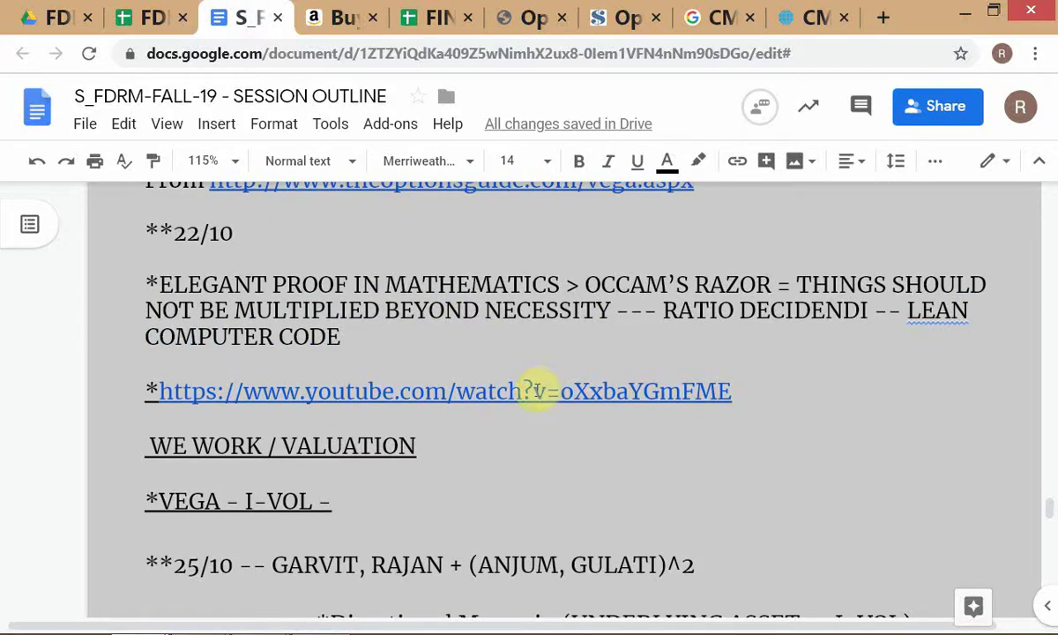
scroll(539, 390, "up", 1)
scroll(551, 414, "up", 7)
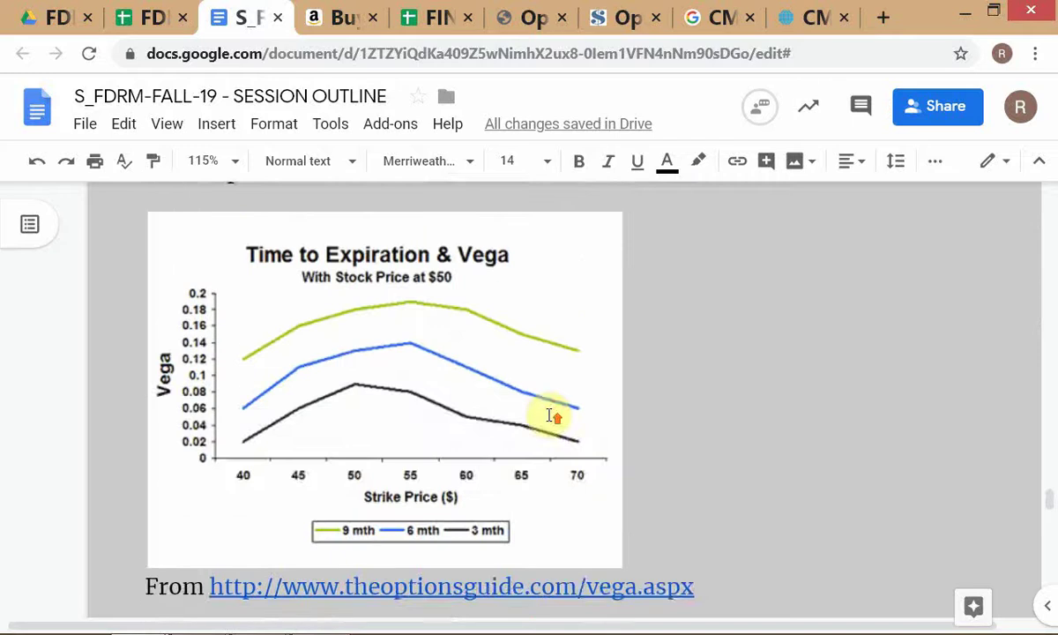
scroll(551, 406, "up", 1)
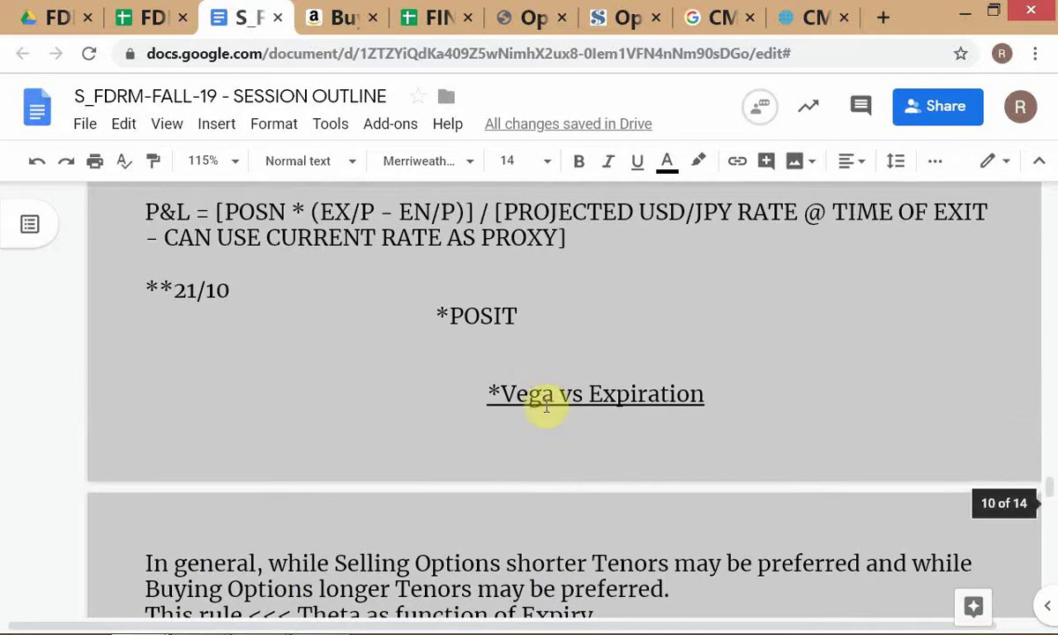
Switch to the FIN LAB MASTER spreadsheet and open its DSB_FIN_RRS@DSB sheet
left_click(447, 24)
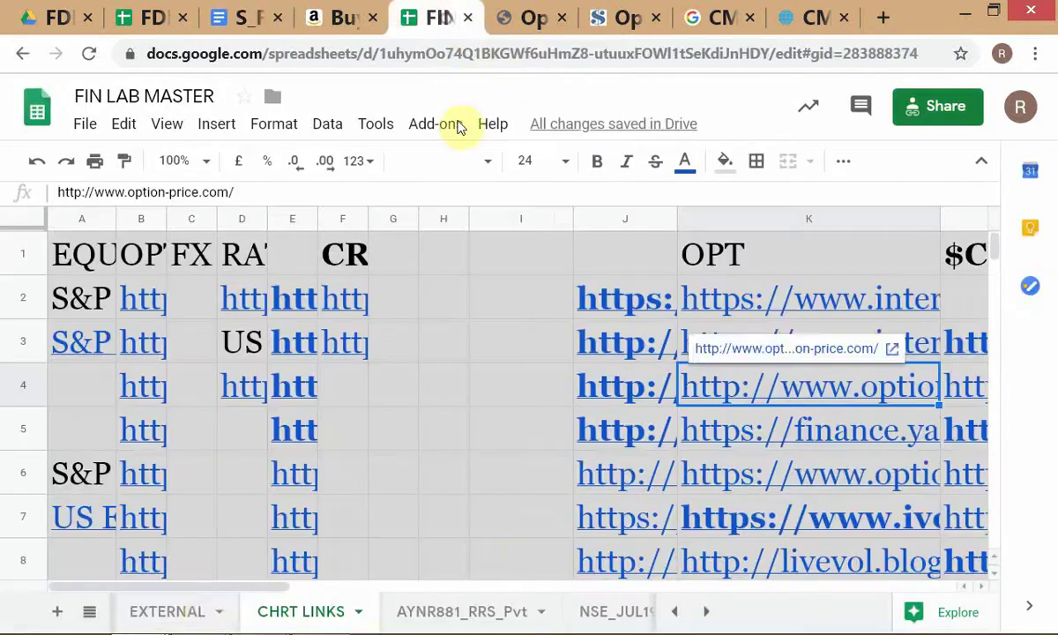
left_click(674, 613)
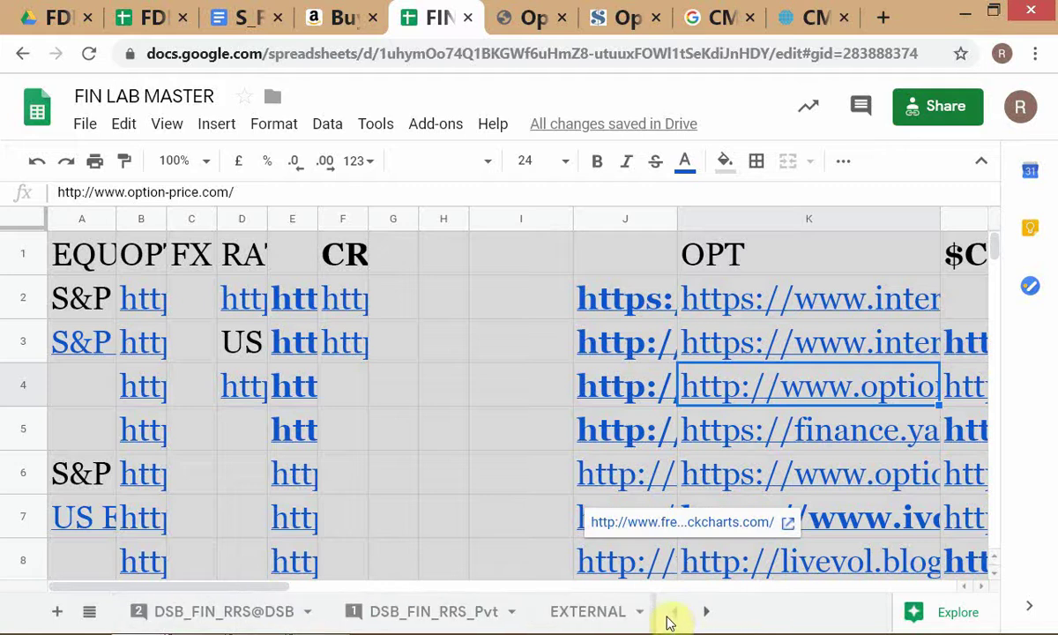
left_click(214, 615)
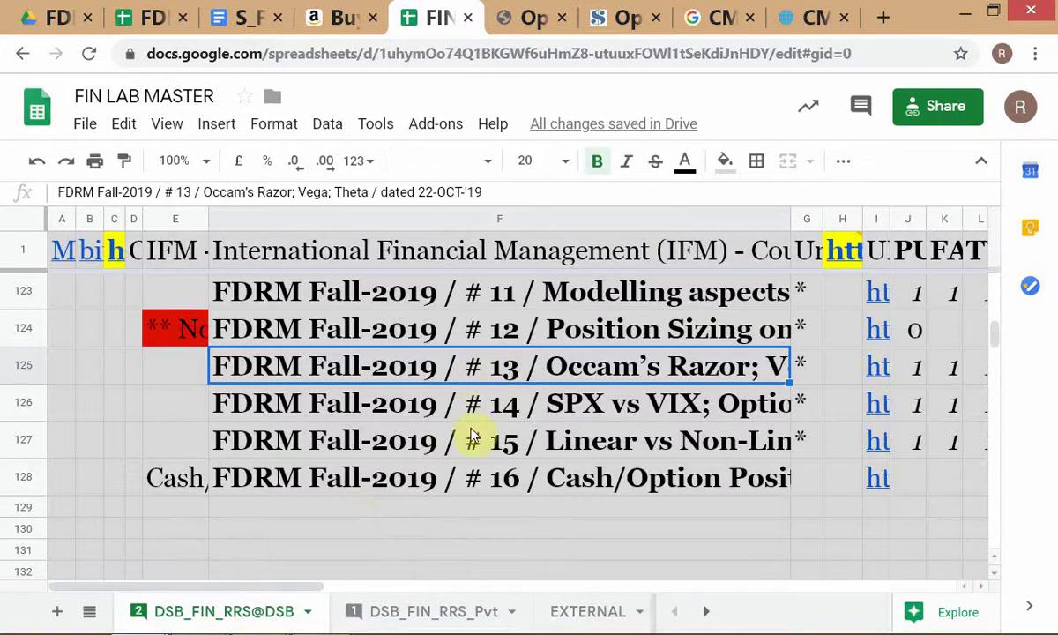
Copy the phrase "Position Sizing on Options" from the FDRM Fall-2019 # 12 title in cell F124
left_click(452, 335)
double_click(452, 335)
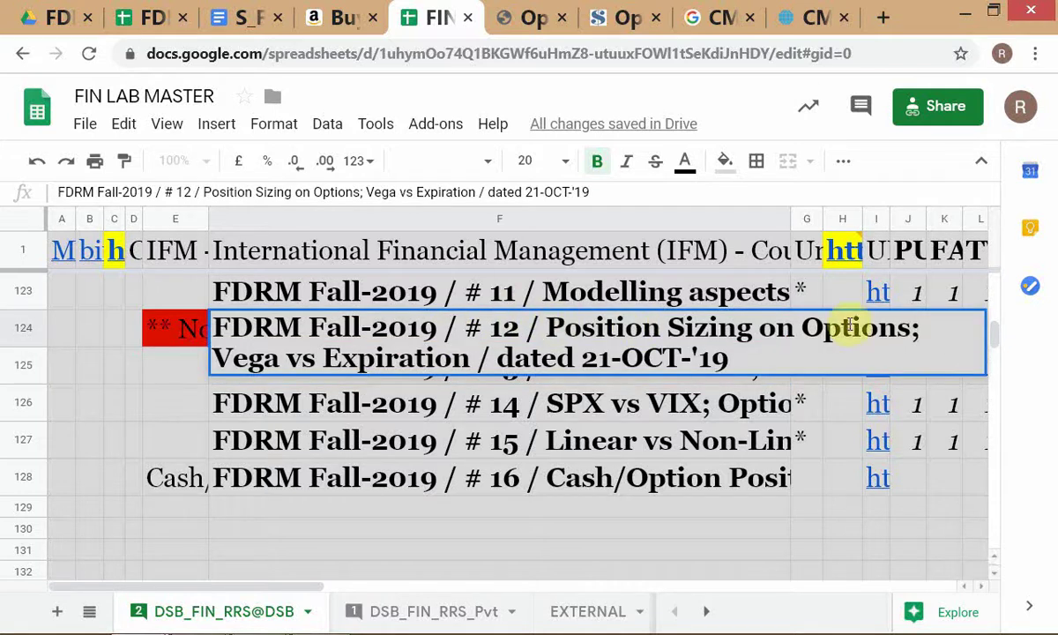
left_click(908, 328)
key("ctrl+shift+Left")
key("ctrl+shift+Left")
key("ctrl+shift+Left")
key("ctrl+shift+Left")
key("ctrl+c")
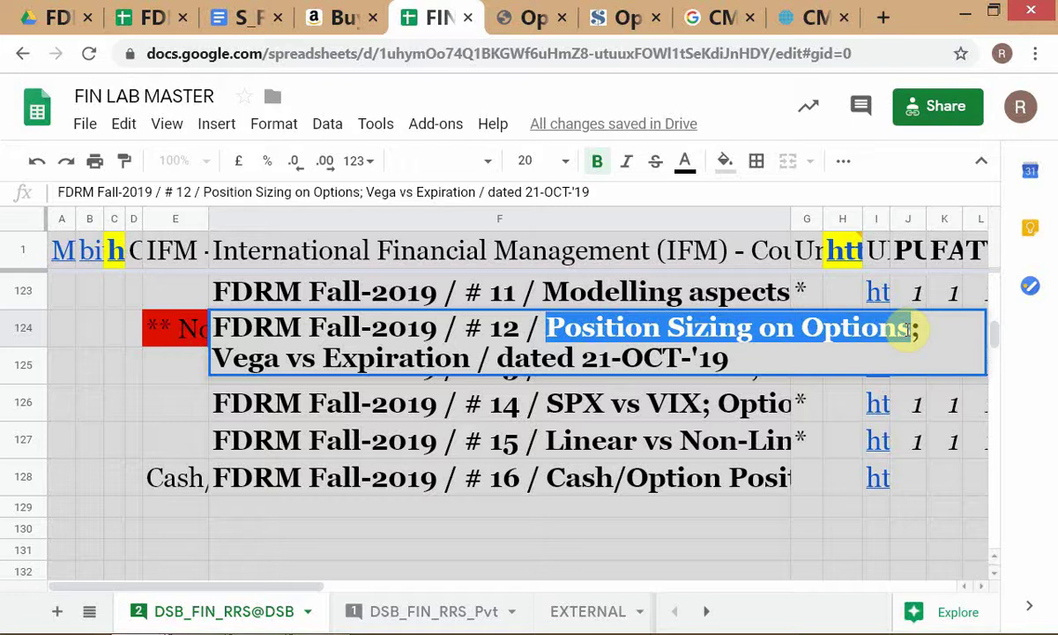
left_click(590, 529)
Return to the session outline document and replace "POSIT" below 21/10 with the copied "Position Sizing on Options"
left_click(256, 39)
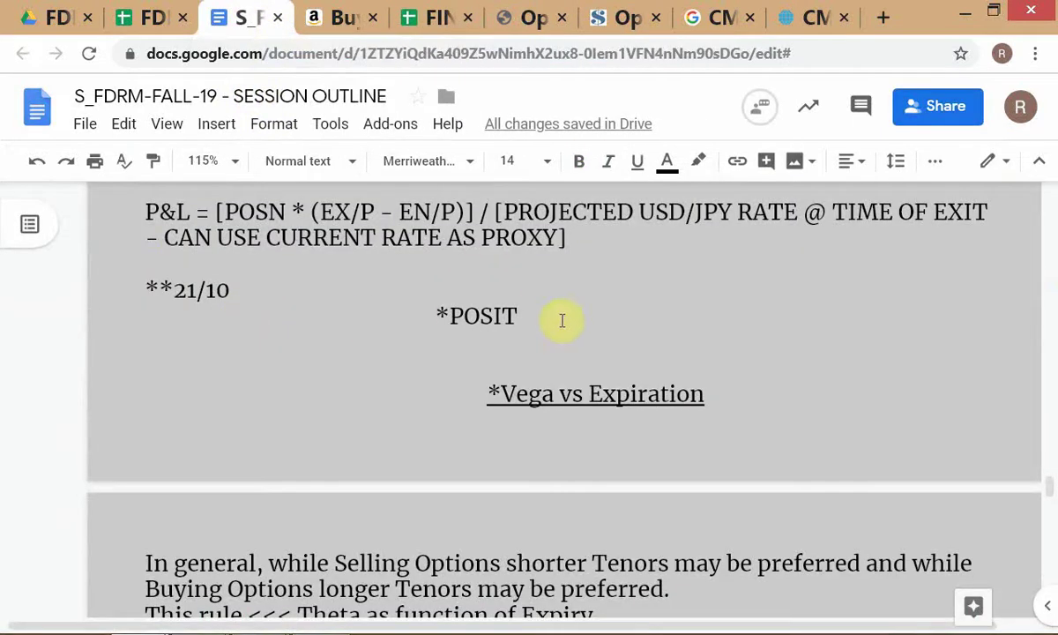
key("shift+Left")
key("shift+Left")
key("shift+Left")
key("shift+Left")
key("shift+Left")
key("shift+Left")
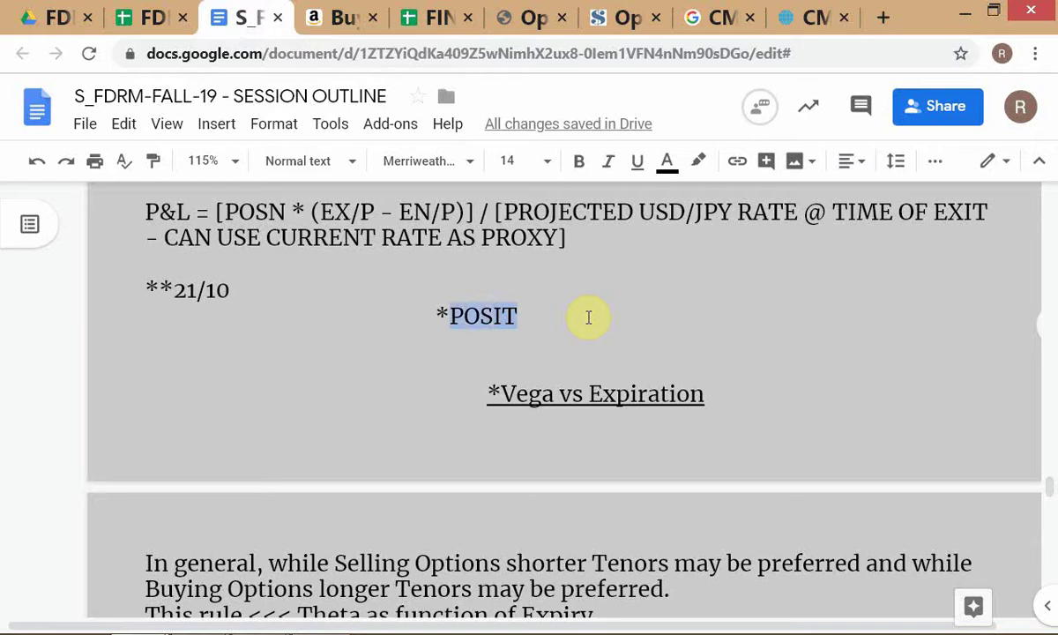
key("ctrl+v")
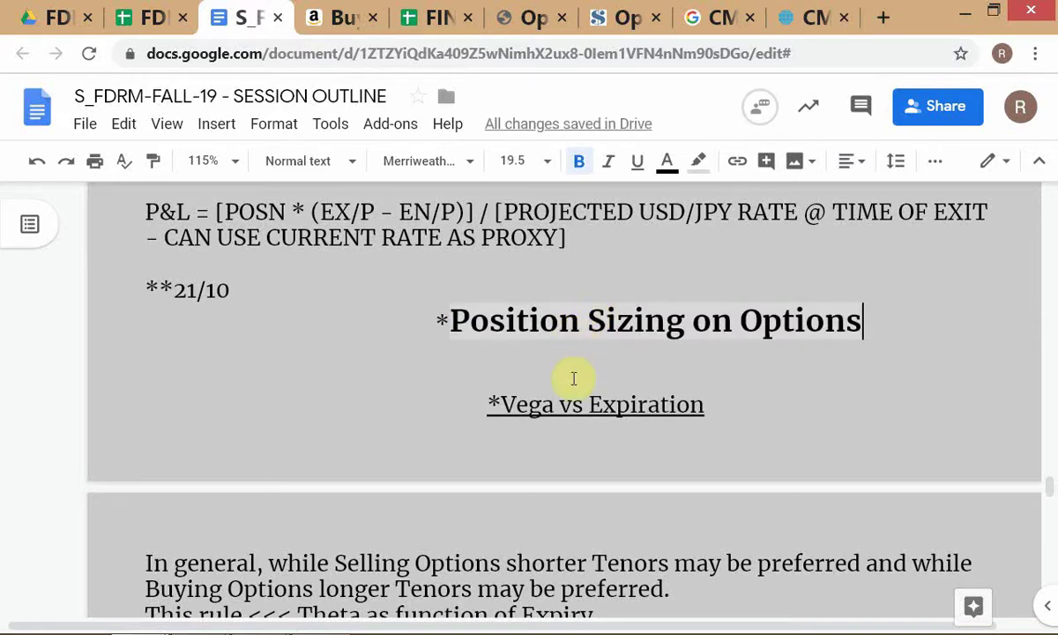
Add a new line containing "1" below the Position Sizing on Options heading
key("Return")
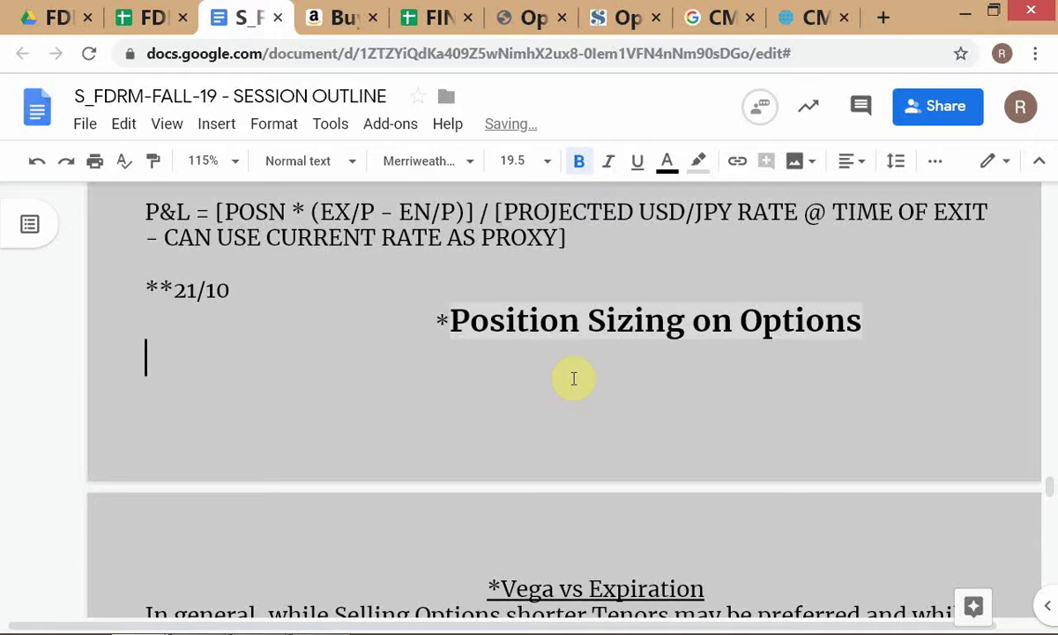
scroll(573, 378, "down", 2)
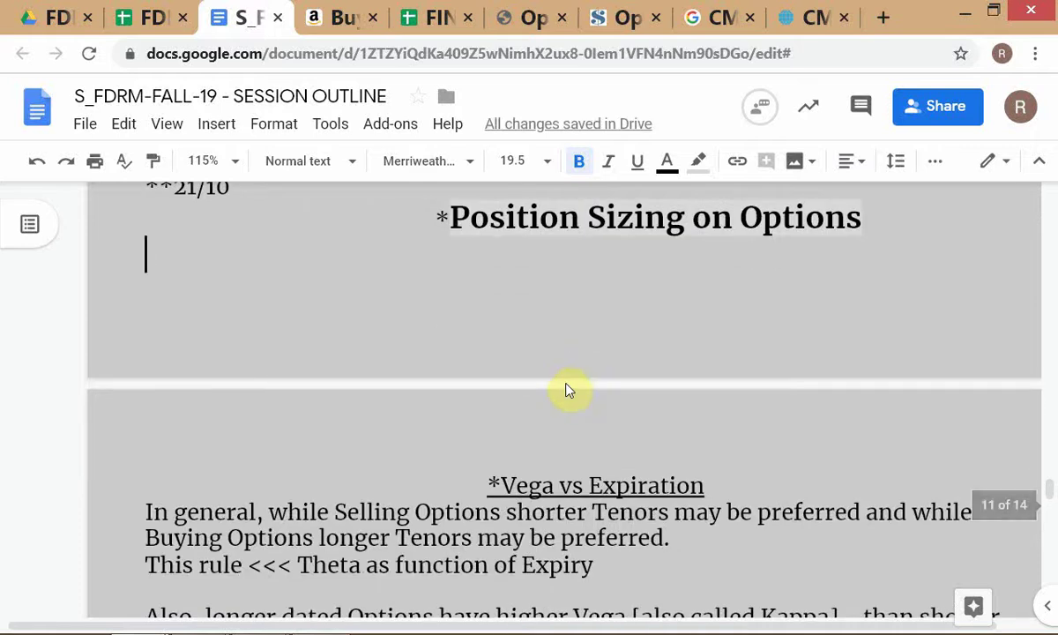
type("1,")
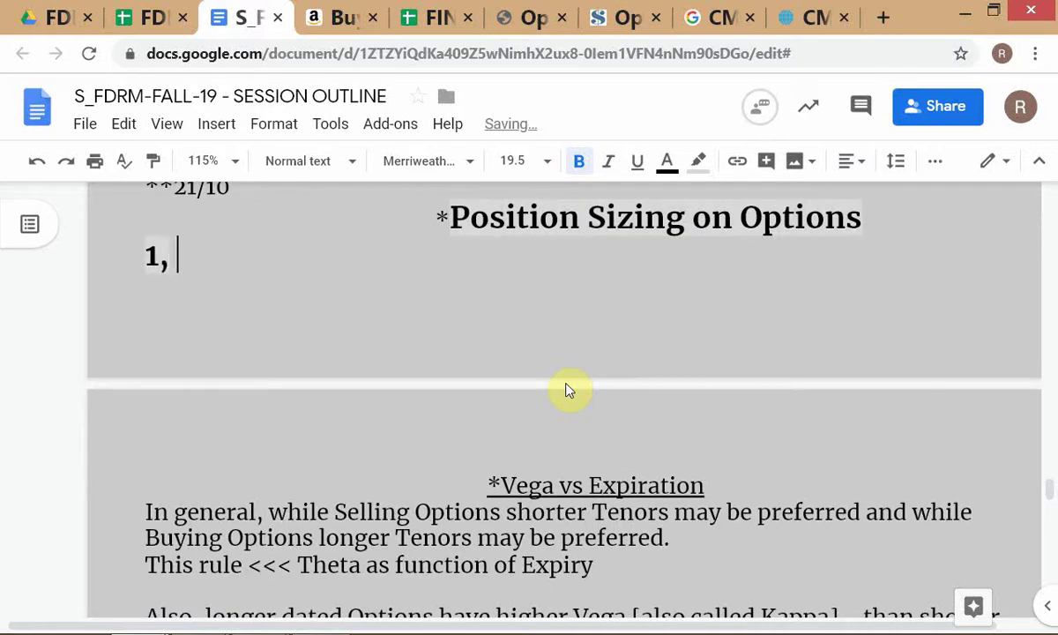
key("BackSpace")
Set the font size to 14 for the text from the 21/10 line through the first line under Vega vs Expiration
key("Up")
key("Up")
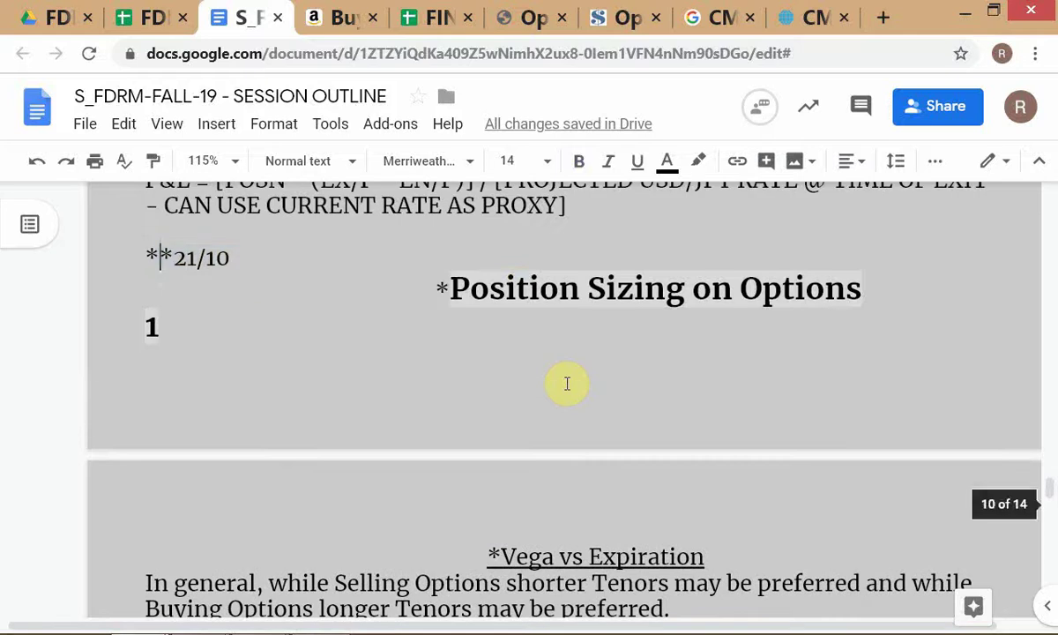
key("shift+Down")
key("shift+Down")
key("shift+Down")
key("shift+Down")
key("shift+Down")
key("shift+Down")
key("shift+Down")
key("shift+Down")
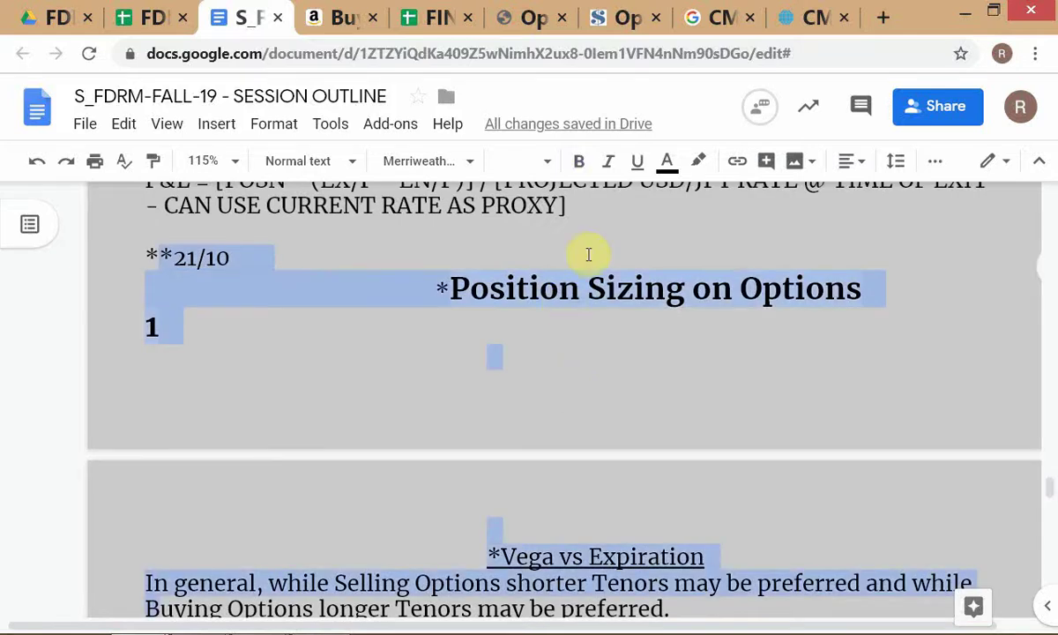
left_click(548, 165)
type("14")
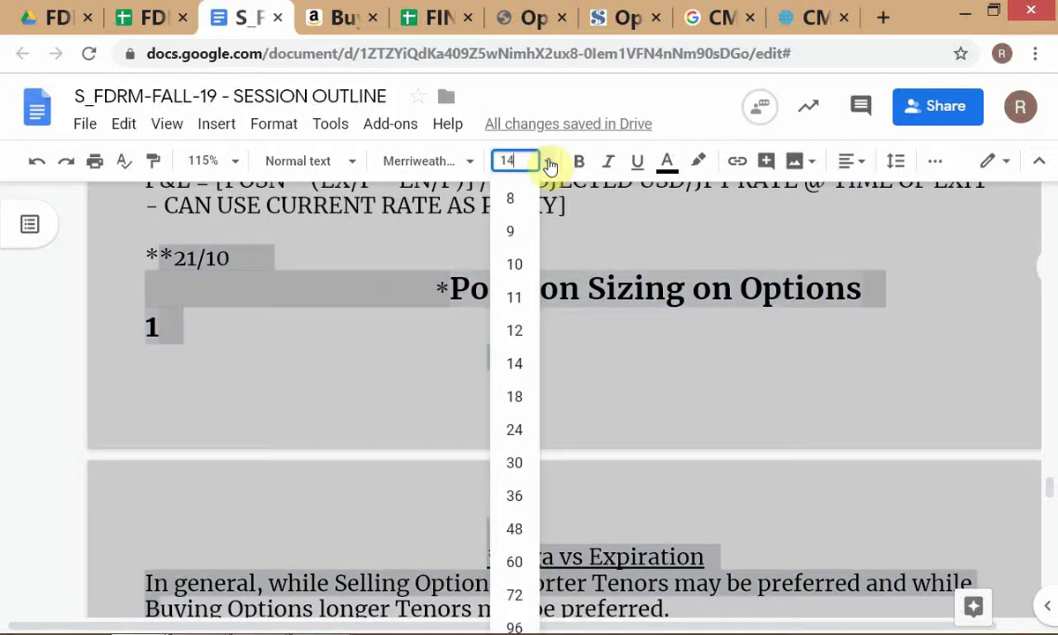
key("Return")
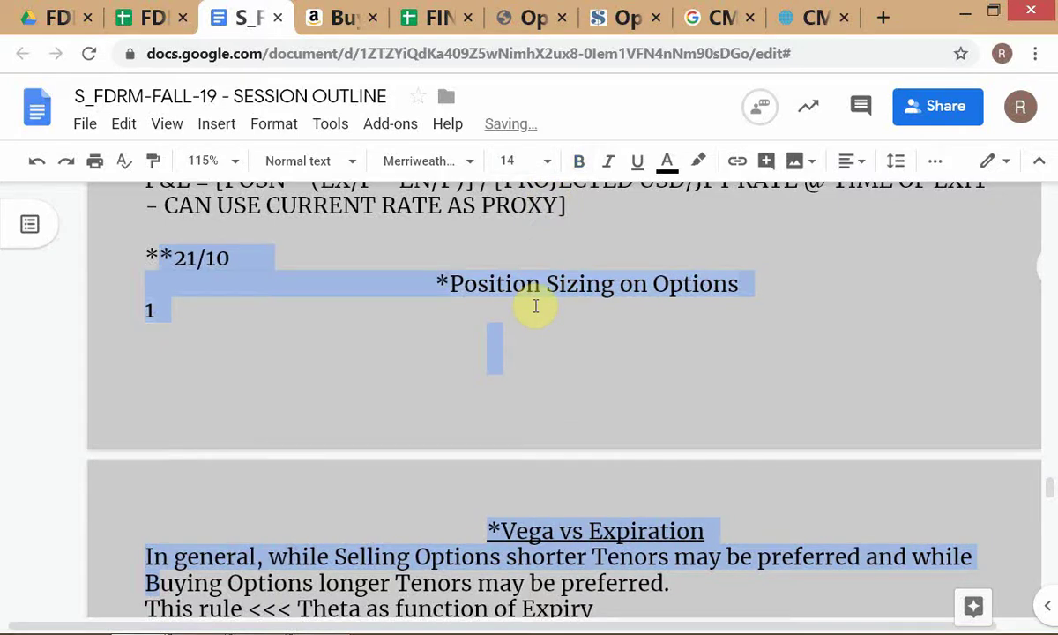
Turn the "1" line under Position Sizing on Options into a numbered item reading "ASSUME OPTION HELD TO MATURITY"
left_click(370, 297)
type("1")
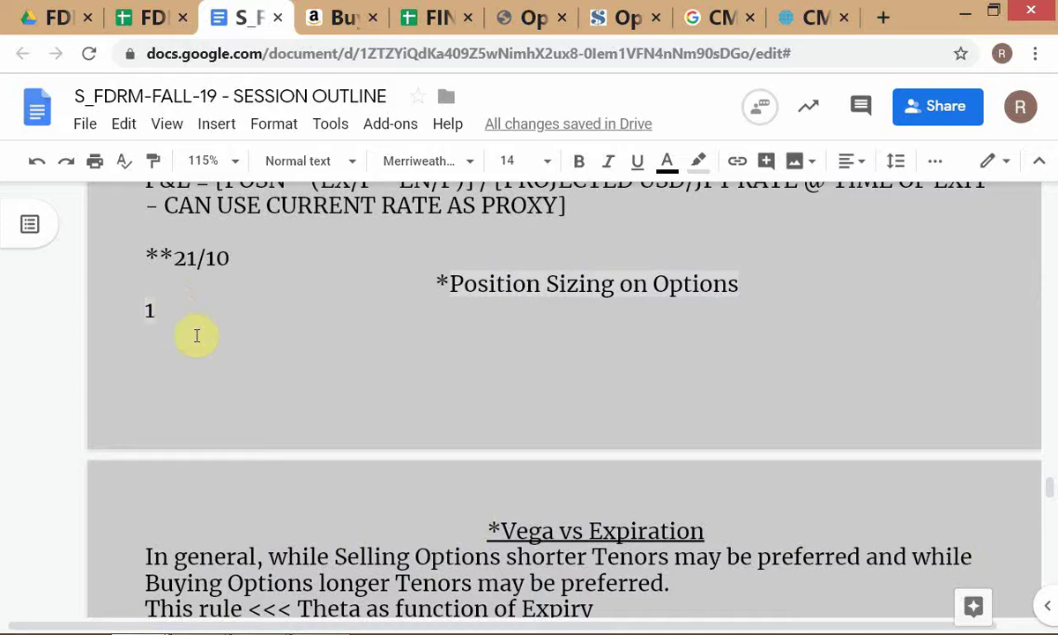
type(". ")
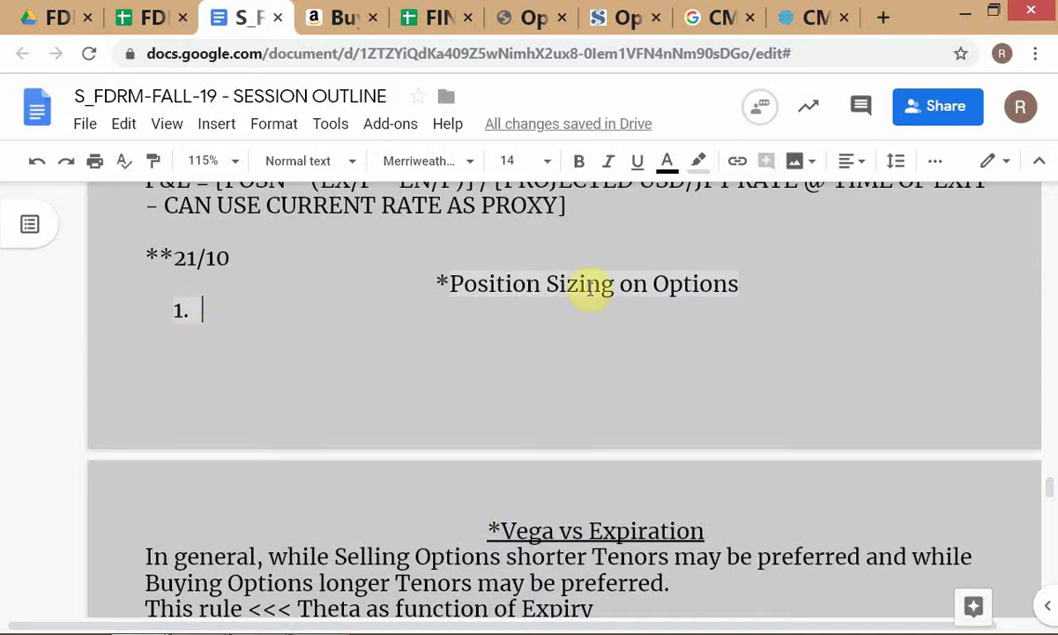
type("ASSUME A")
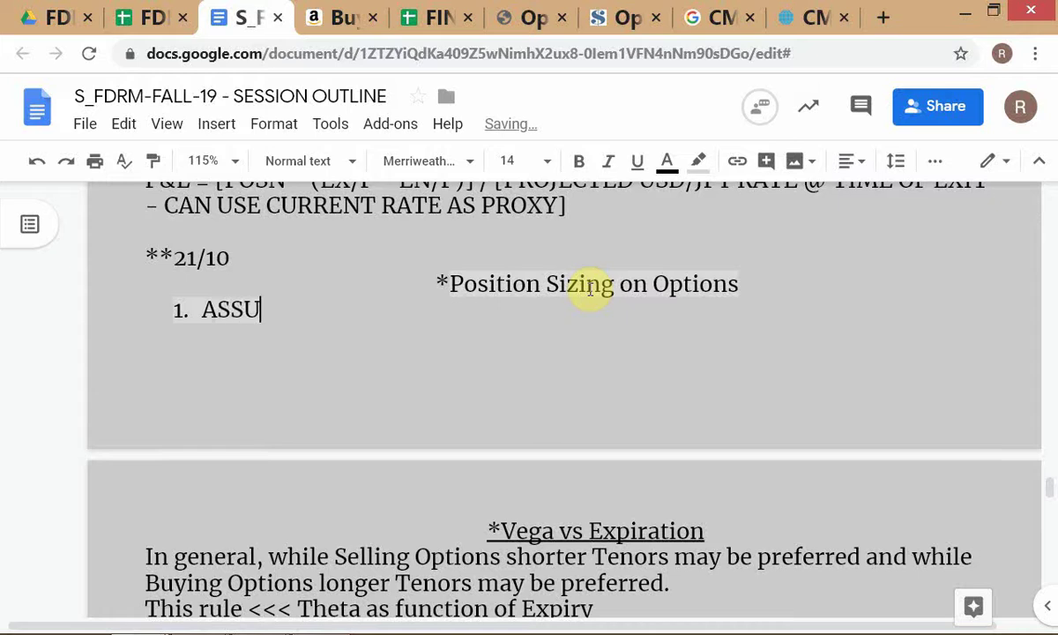
key("BackSpace")
key("BackSpace")
type("OPTI")
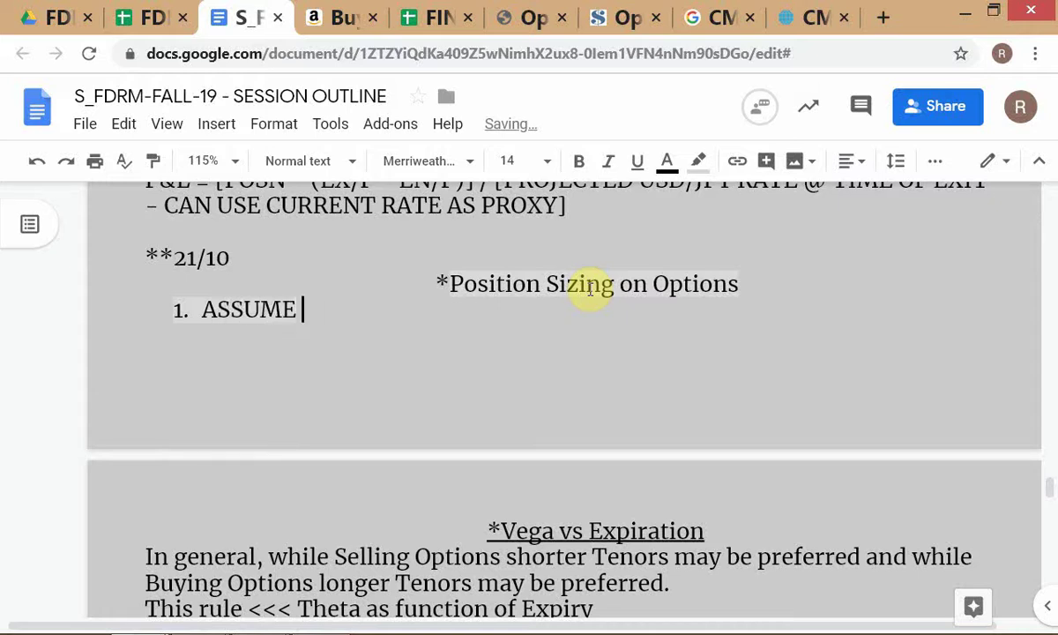
type("ON HE")
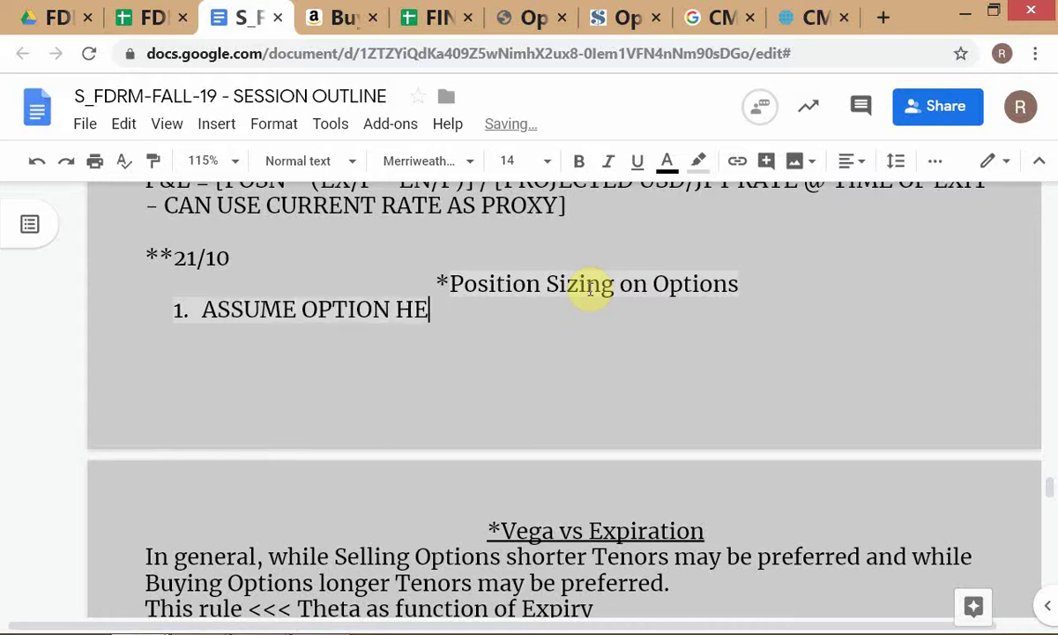
type("LD TO MATURO")
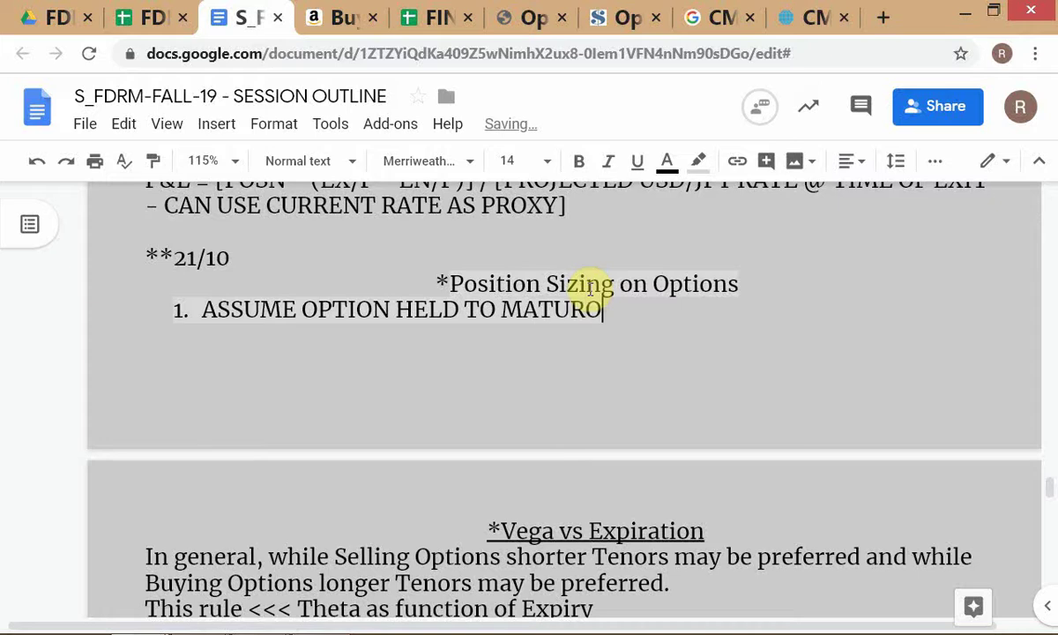
key("BackSpace")
type("ITY")
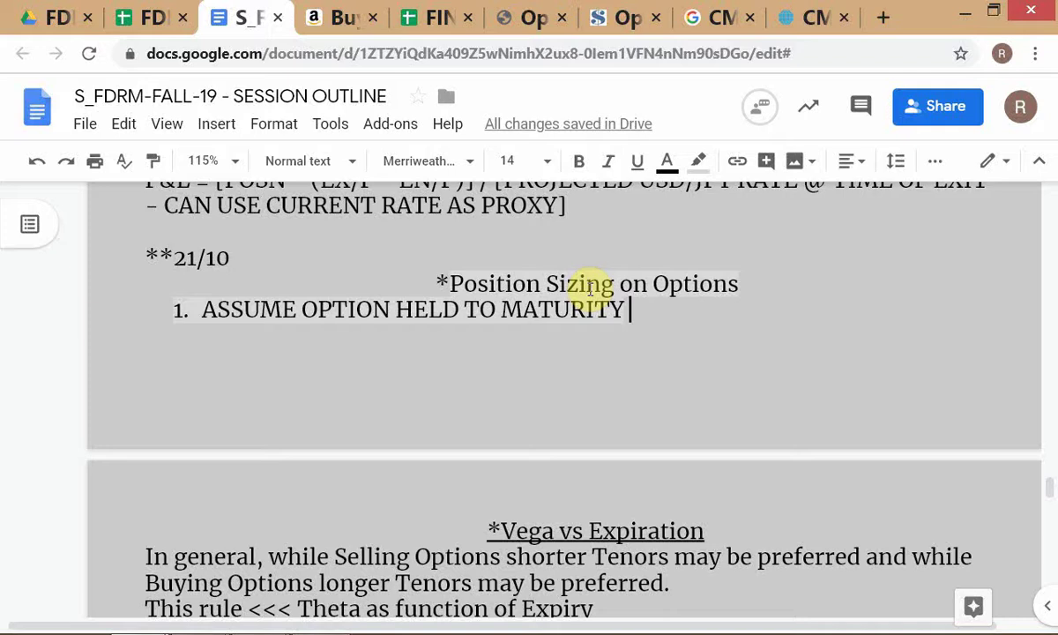
Close the FDRM-FALL-19_SESSION COVERAGE_PLANNED spreadsheet
left_click(153, 19)
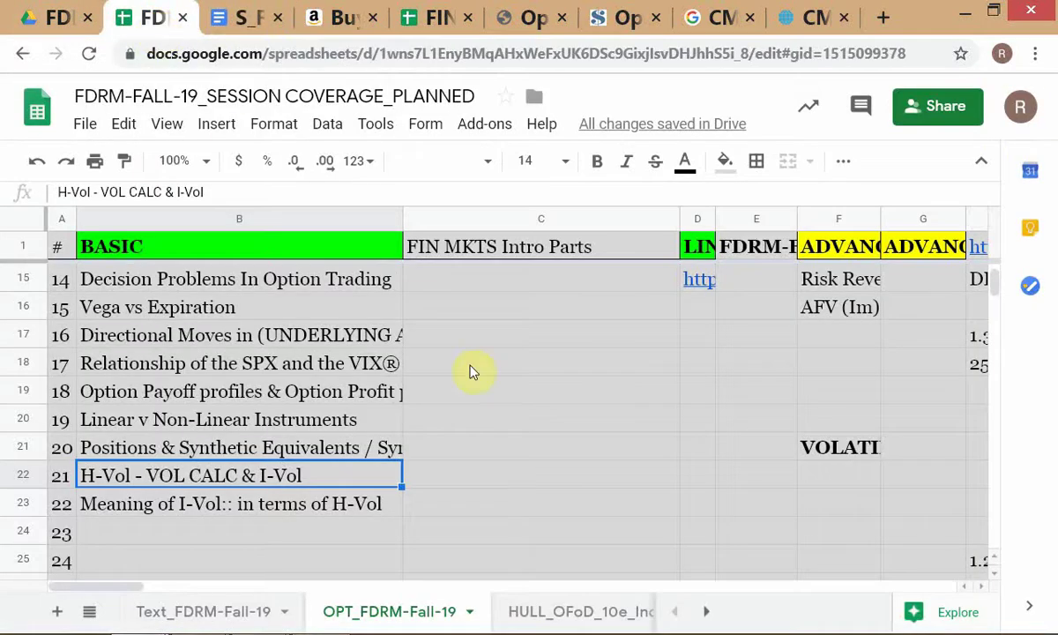
left_click(475, 368)
key("ctrl+w")
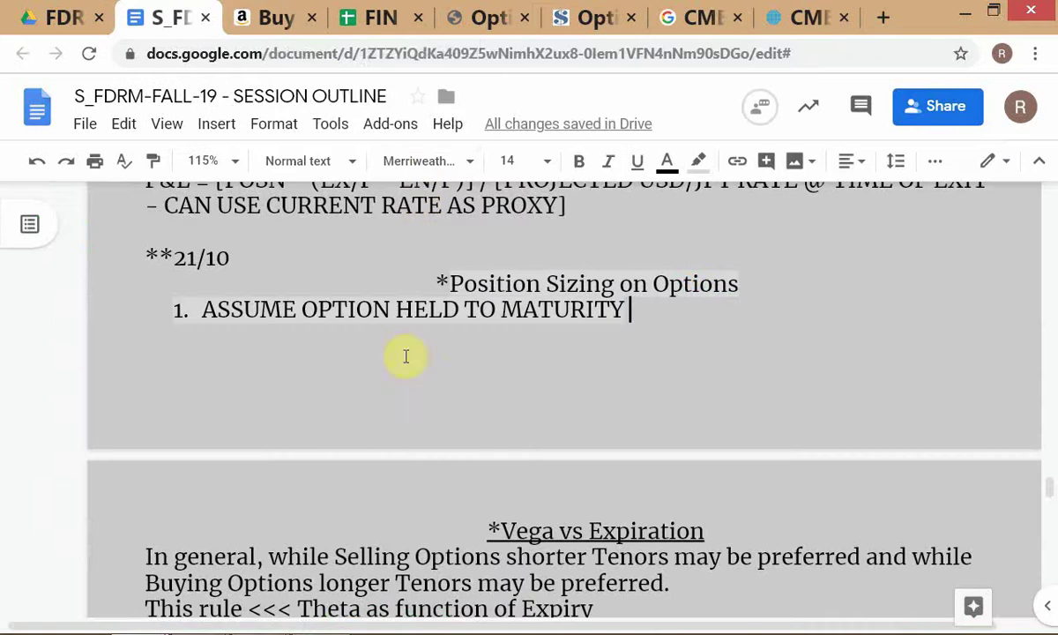
Switch to the other browser window and open the FDRM-FALL-19_CALC spreadsheet from the STUDENTS - FDRM FALL_2019 Drive folder
left_click(46, 24)
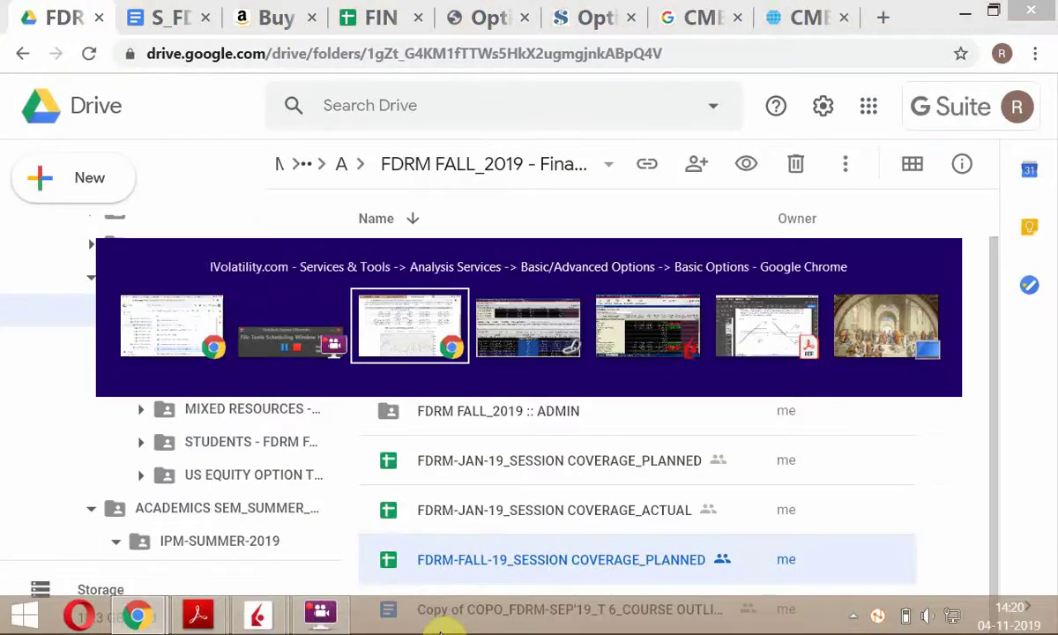
key("alt+Tab")
key("Tab")
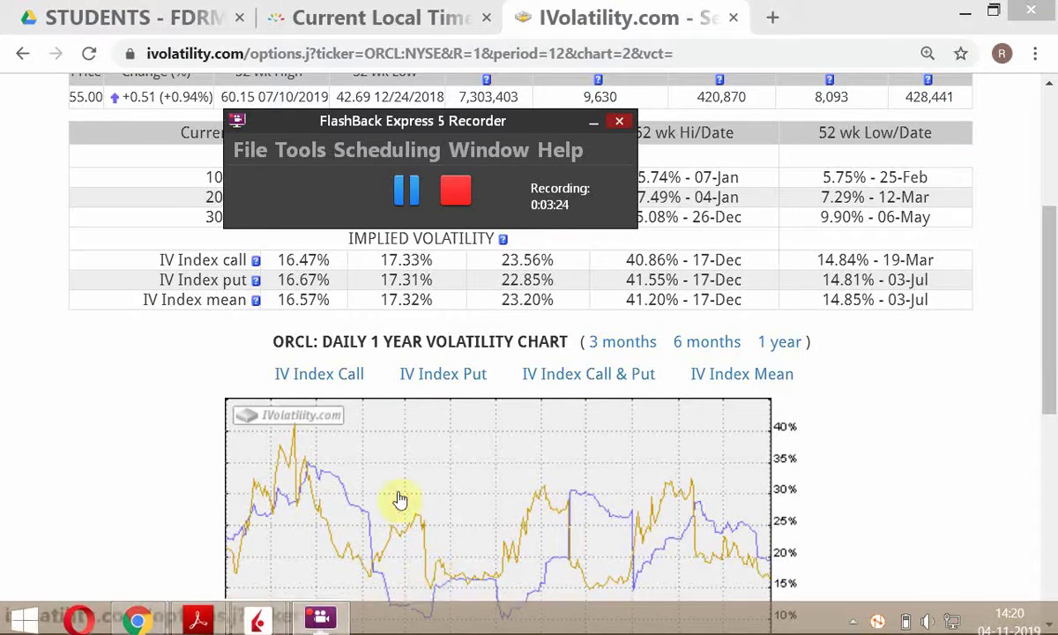
left_click(52, 425)
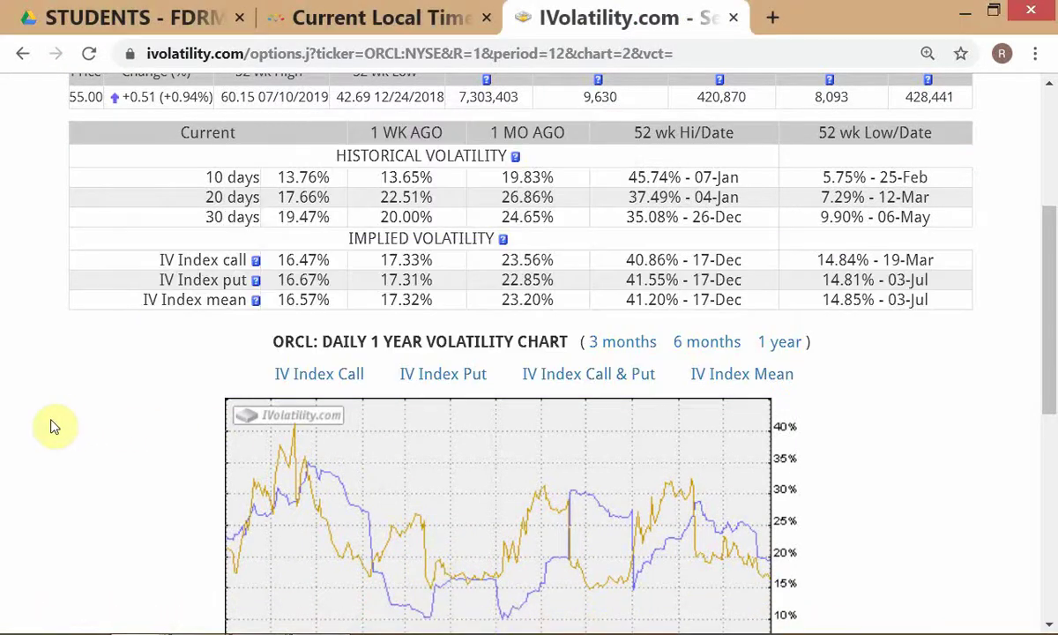
key("alt+Tab")
key("Tab")
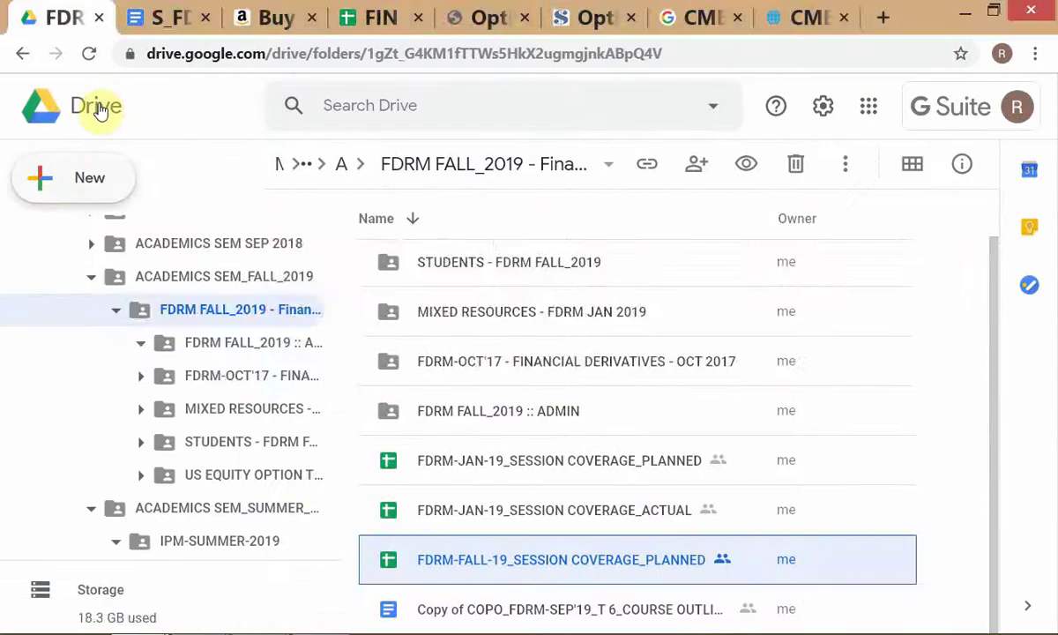
key("alt+Tab")
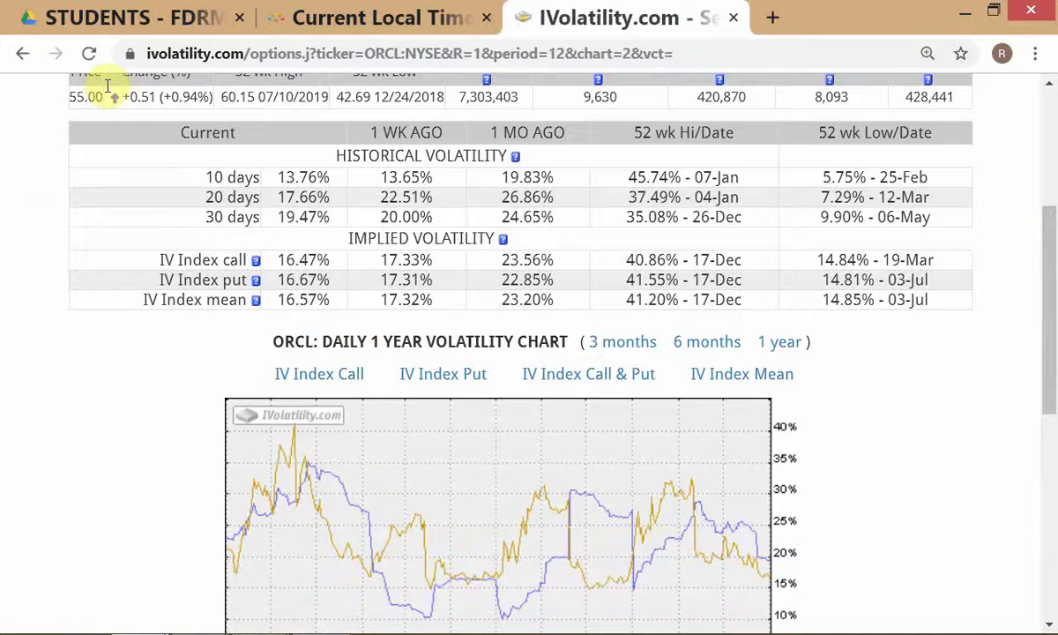
left_click(114, 18)
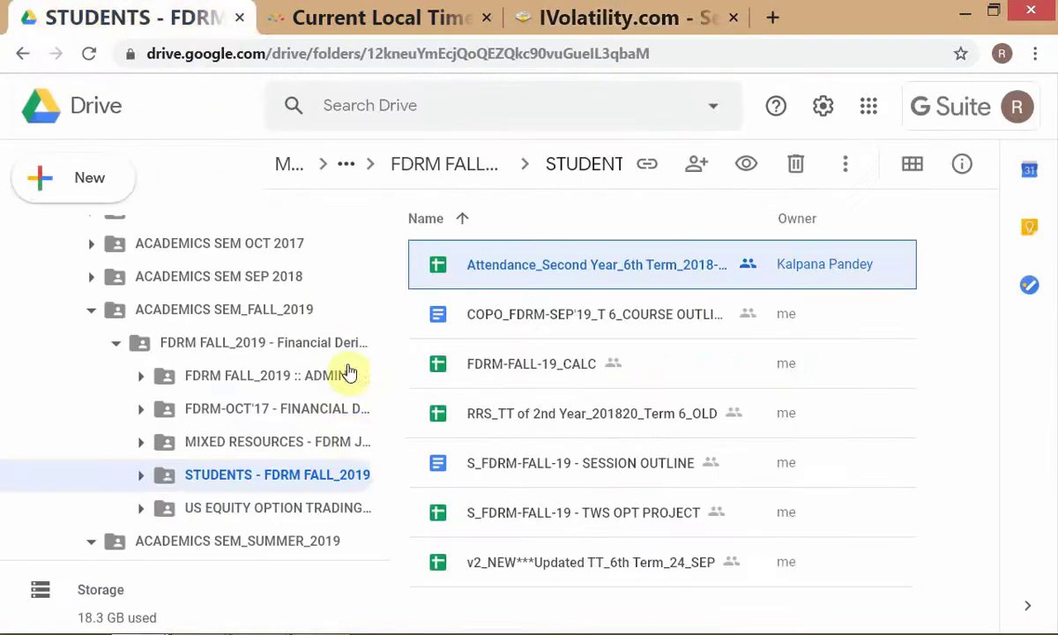
left_click(568, 372)
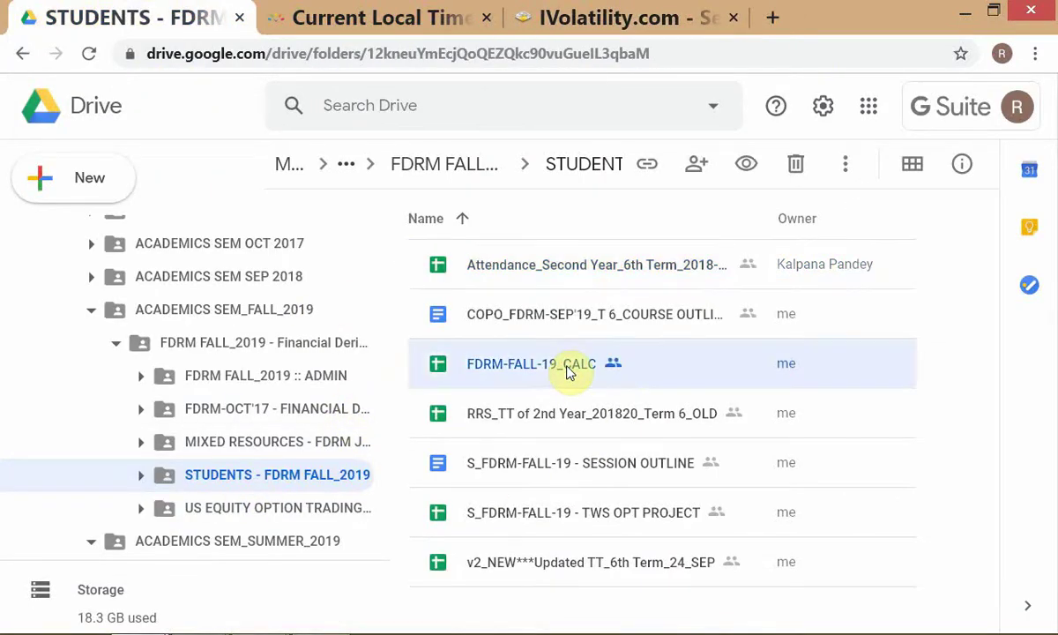
double_click(569, 372)
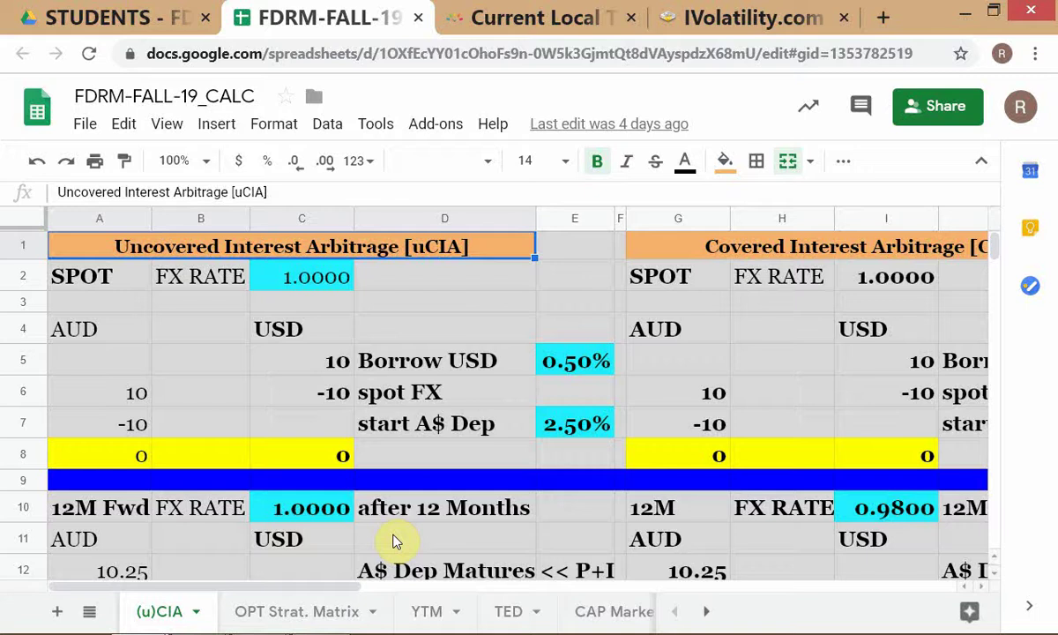
Open the TRD RISK sheet of the FDRM-FALL-19_CALC spreadsheet
left_click(706, 611)
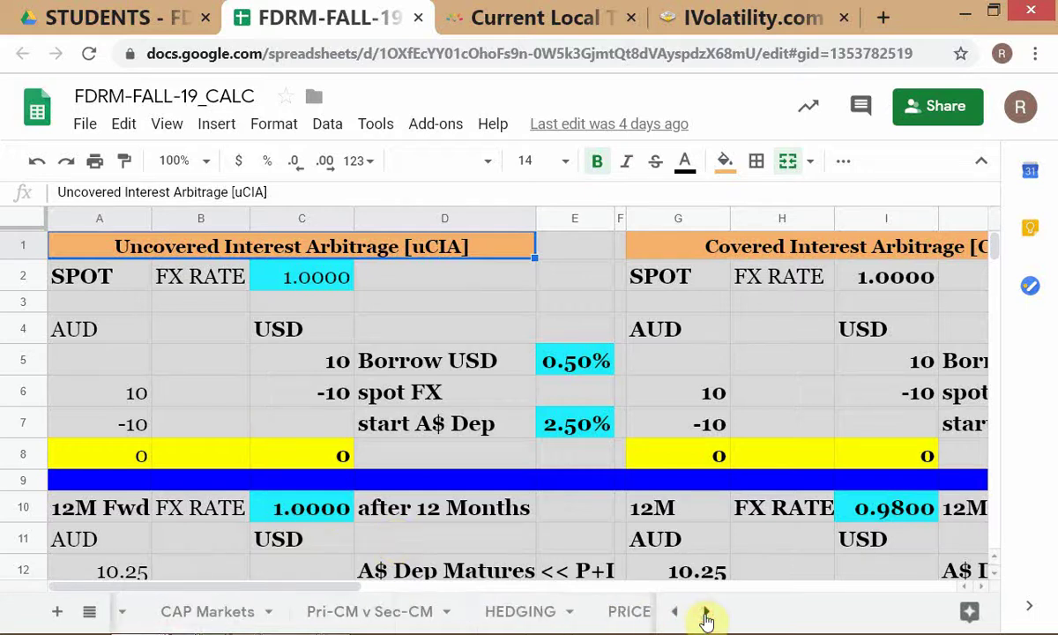
left_click(705, 617)
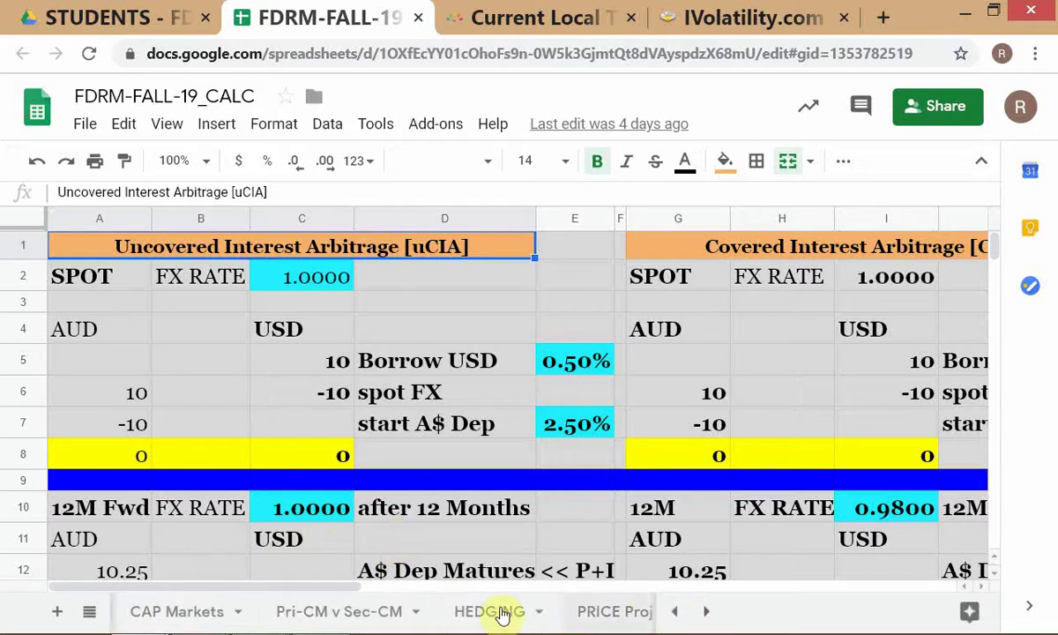
left_click(698, 615)
left_click(397, 620)
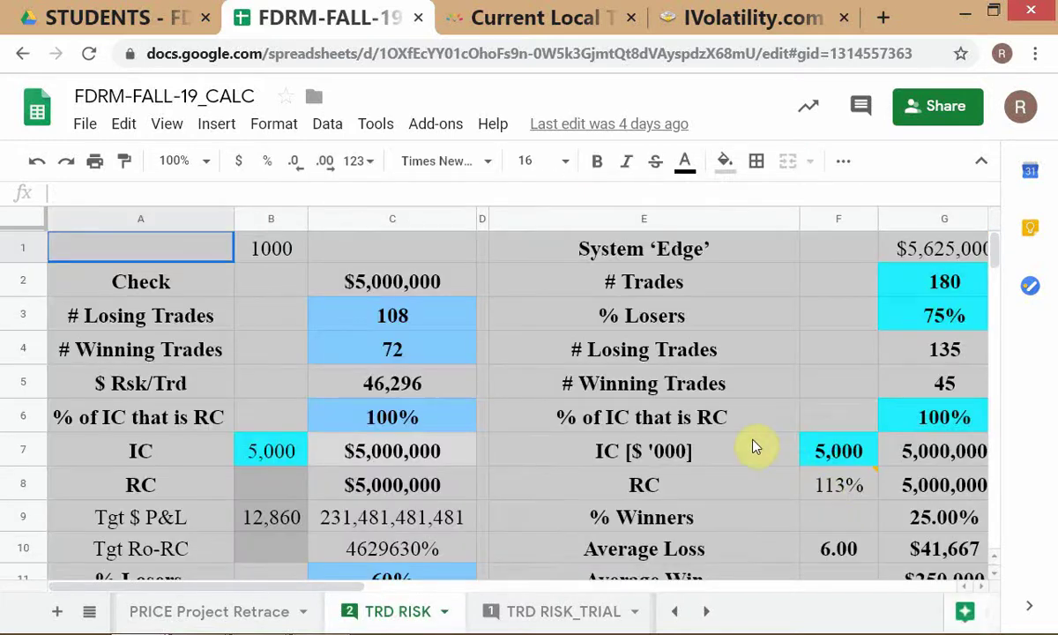
Examine the trade risk figures in columns G to I of the TRD RISK sheet, focusing on the Average Loss in G10
left_click(736, 488)
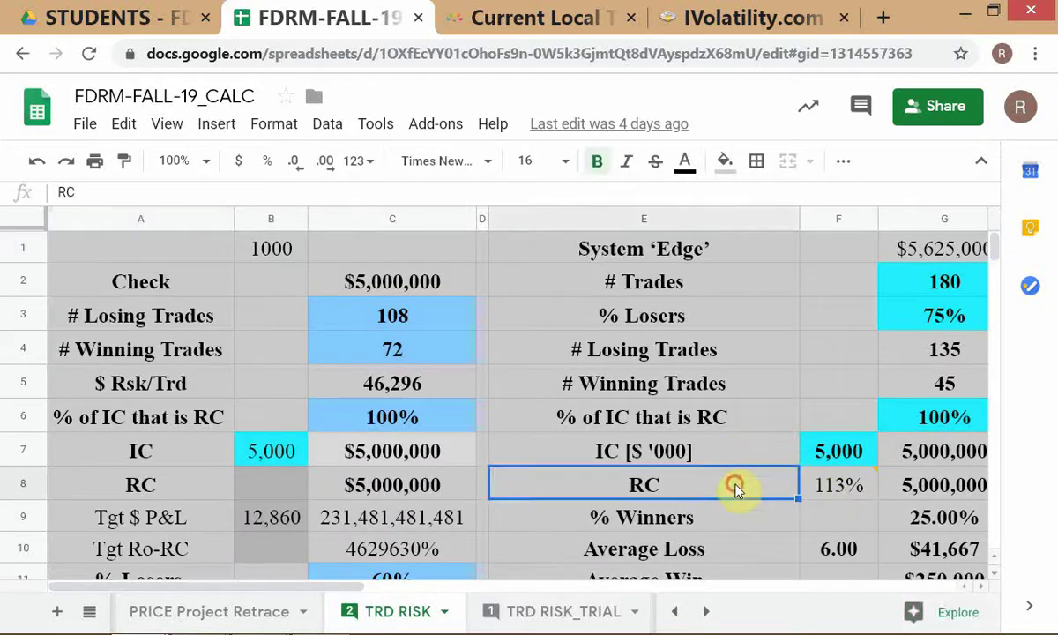
key("Right")
key("Right")
key("Right")
key("Right")
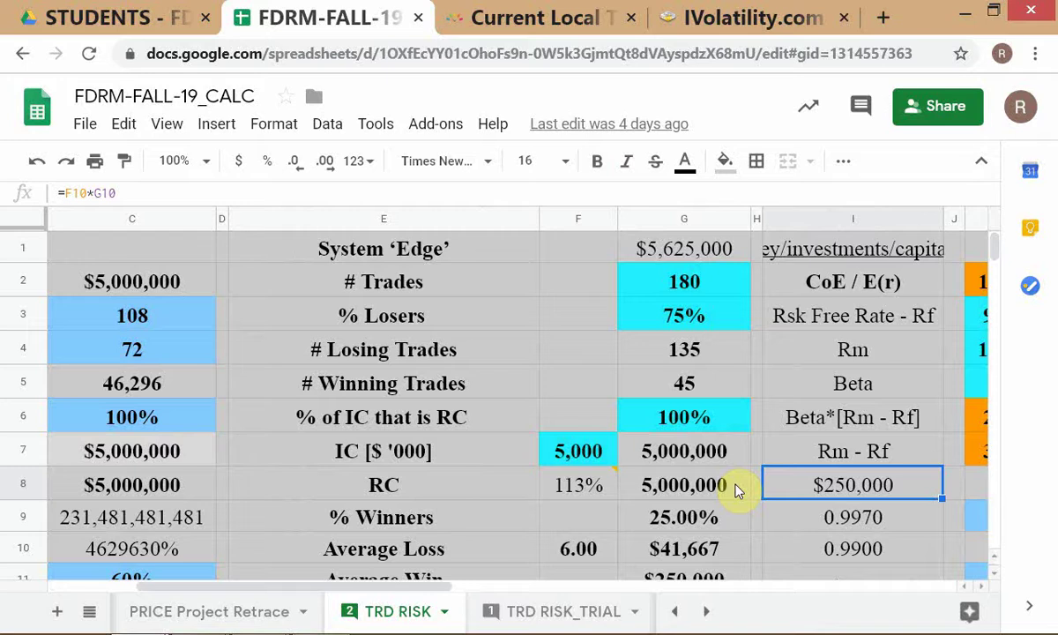
key("Down")
key("Down")
key("Down")
key("Down")
key("Down")
key("Up")
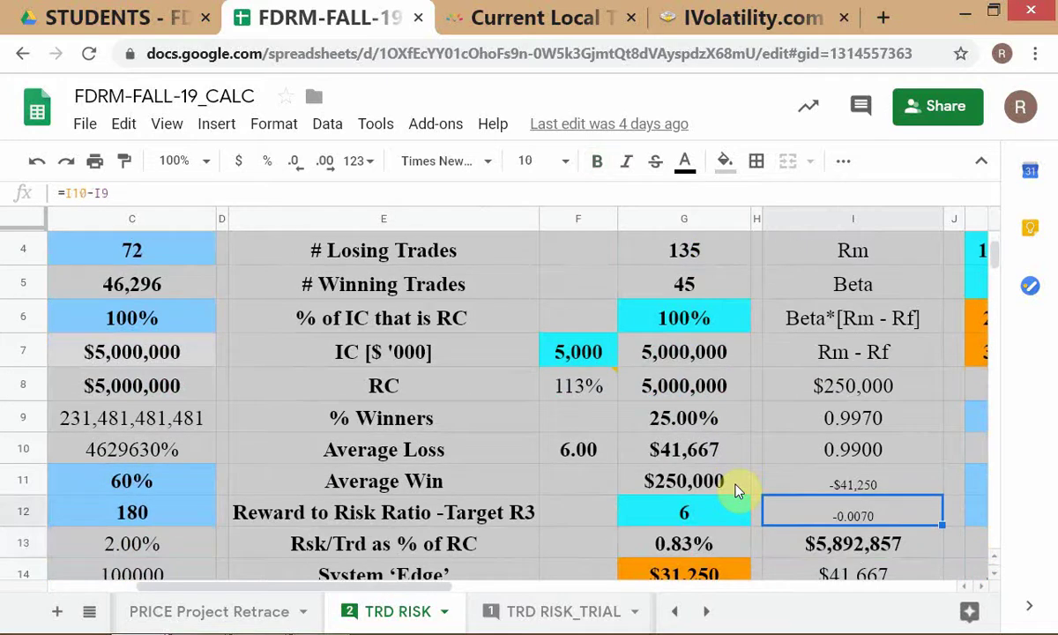
key("Up")
key("Left")
key("Down")
key("Down")
key("Up")
key("Up")
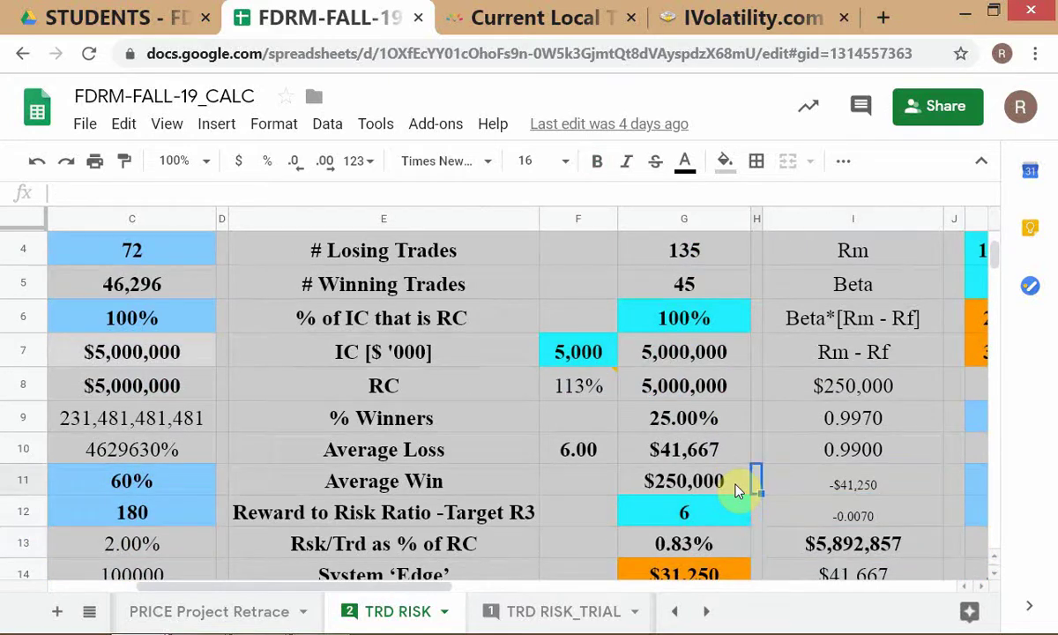
key("Up")
key("Left")
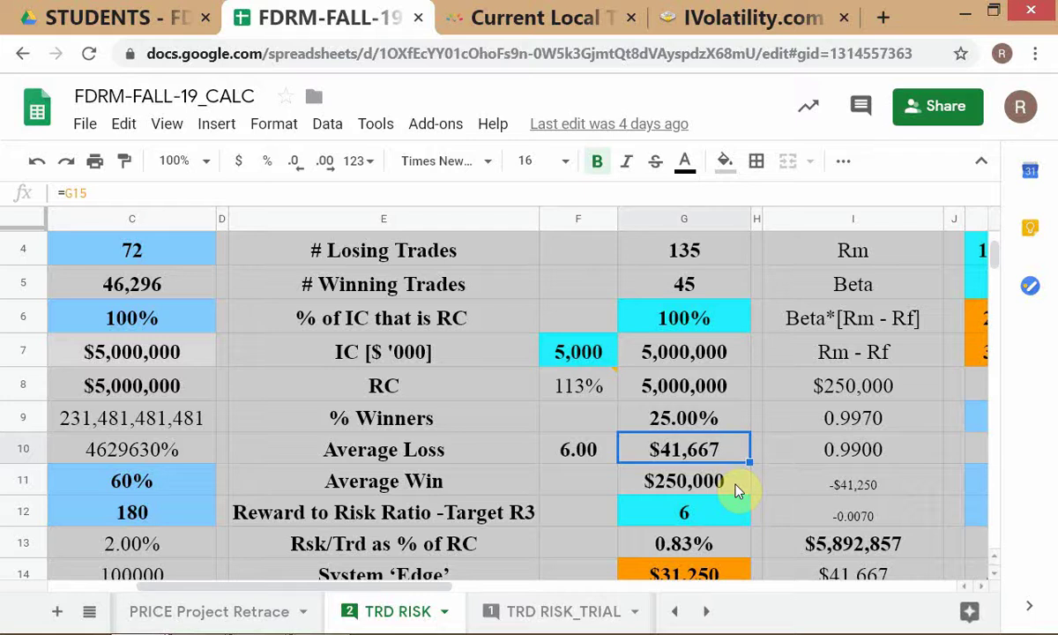
key("Right")
key("Right")
key("Right")
key("Right")
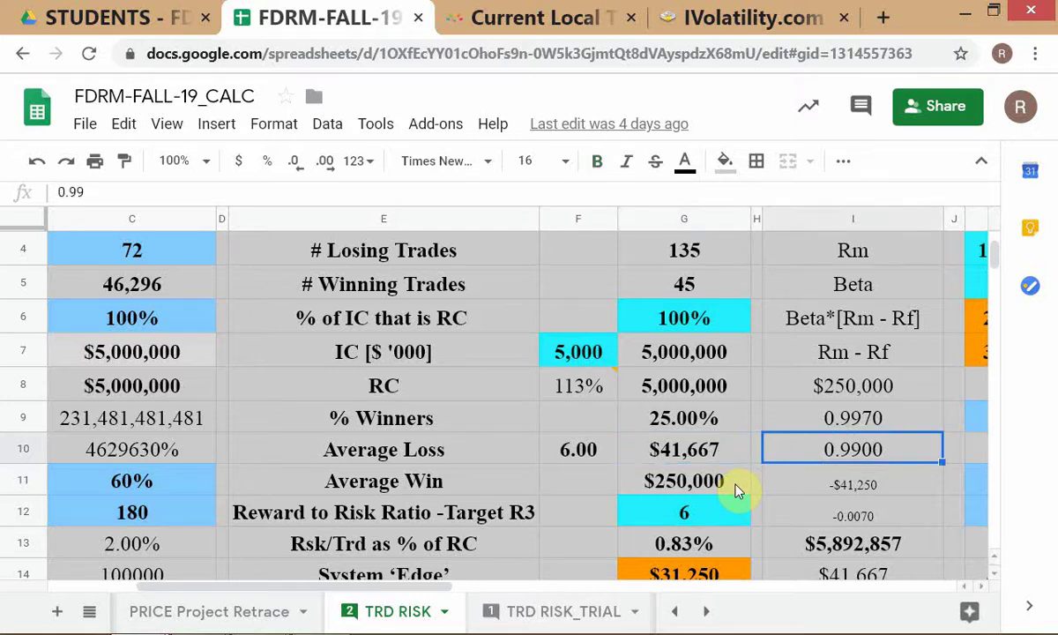
key("Left")
key("Left")
key("Left")
key("Left")
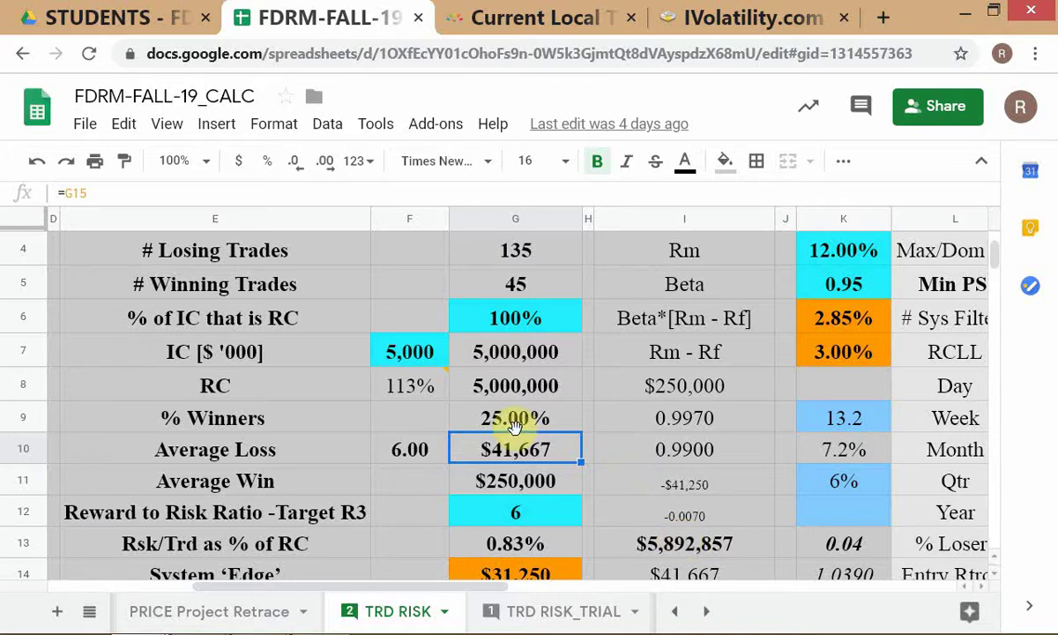
Return to the S_FDRM-FALL-19 session outline and extend point 1 under Position Sizing on Options with "- EXPIRES WORTHLESS"
key("alt+Tab")
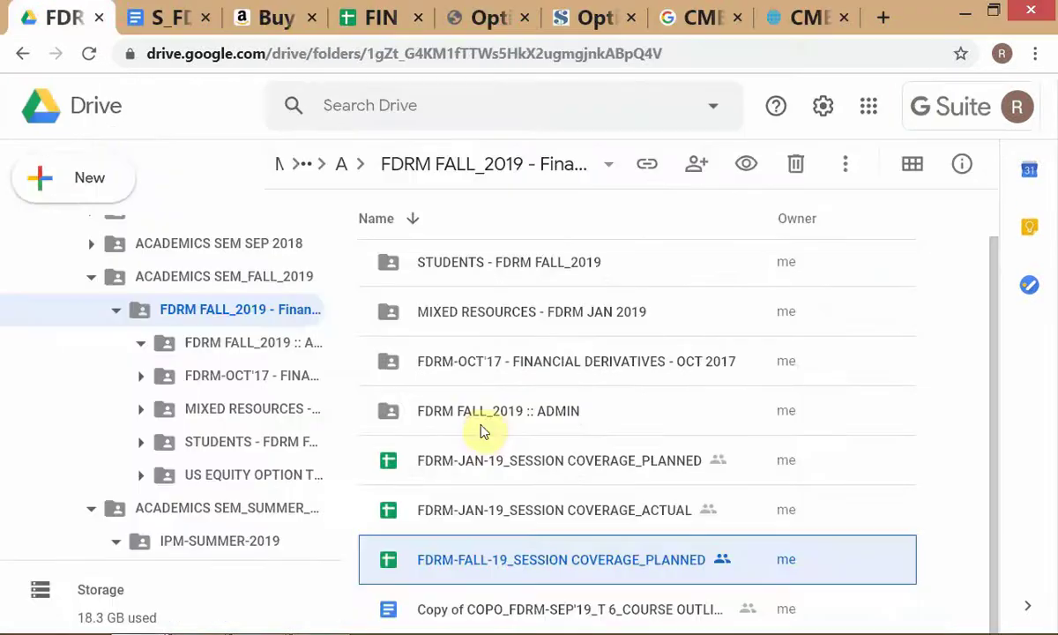
left_click(168, 18)
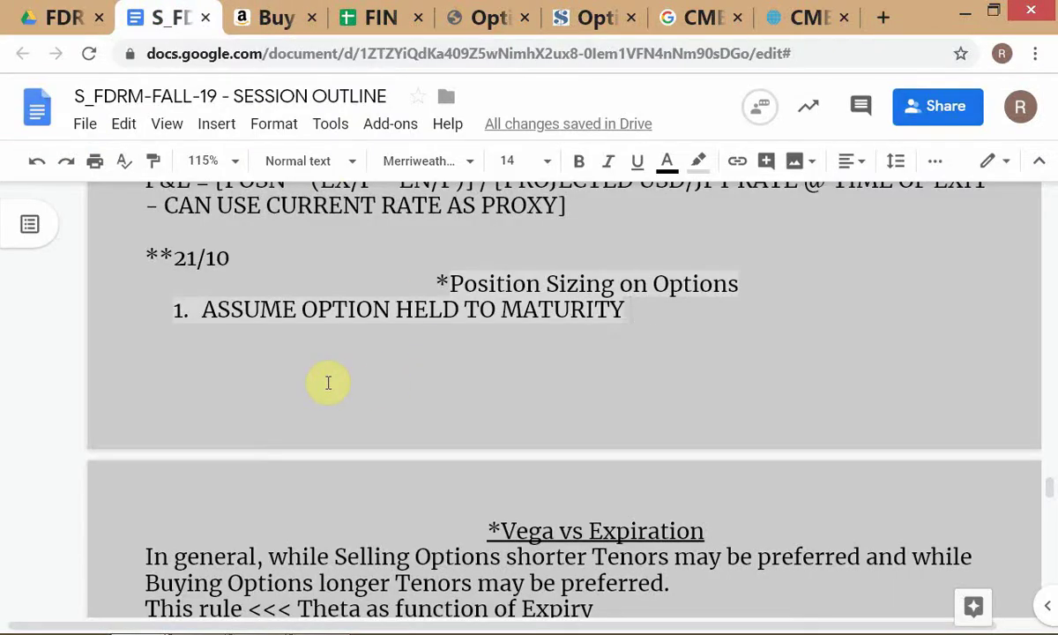
type("- EXPIRES ")
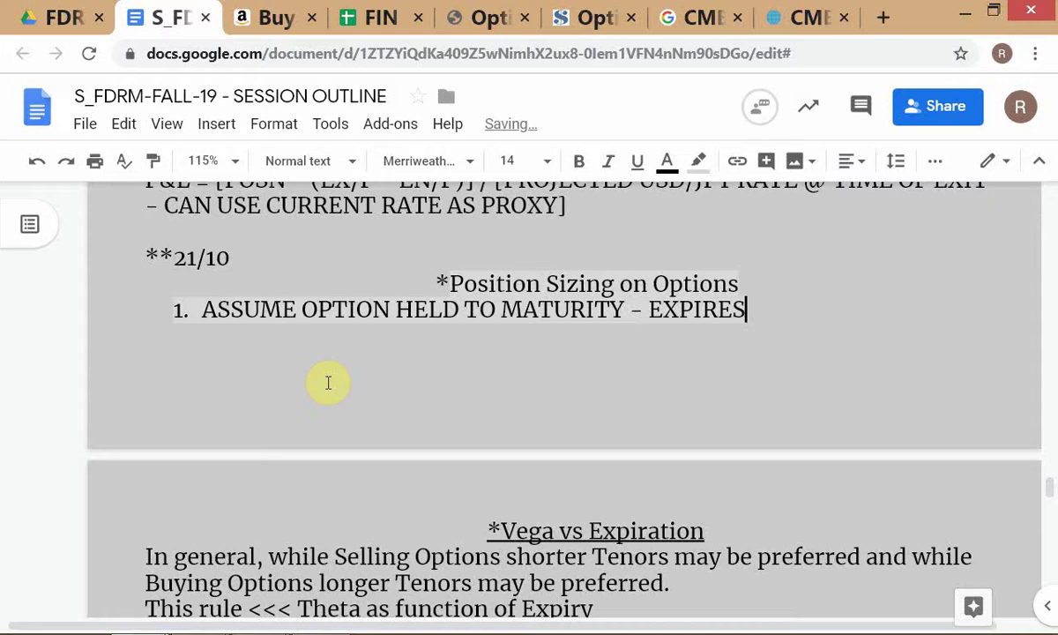
type("WORT")
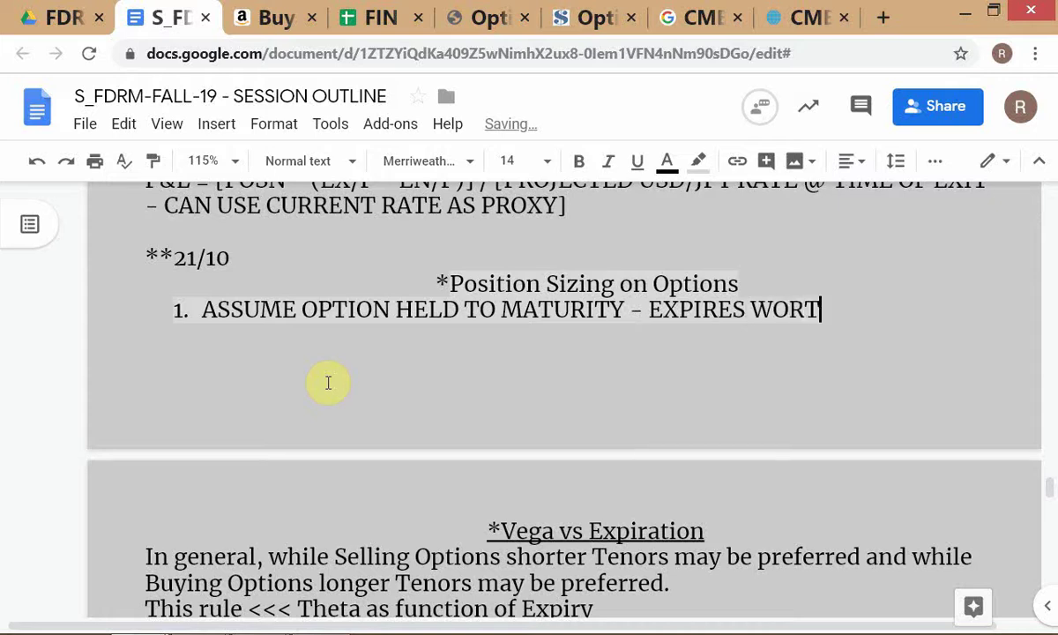
type("HLESS")
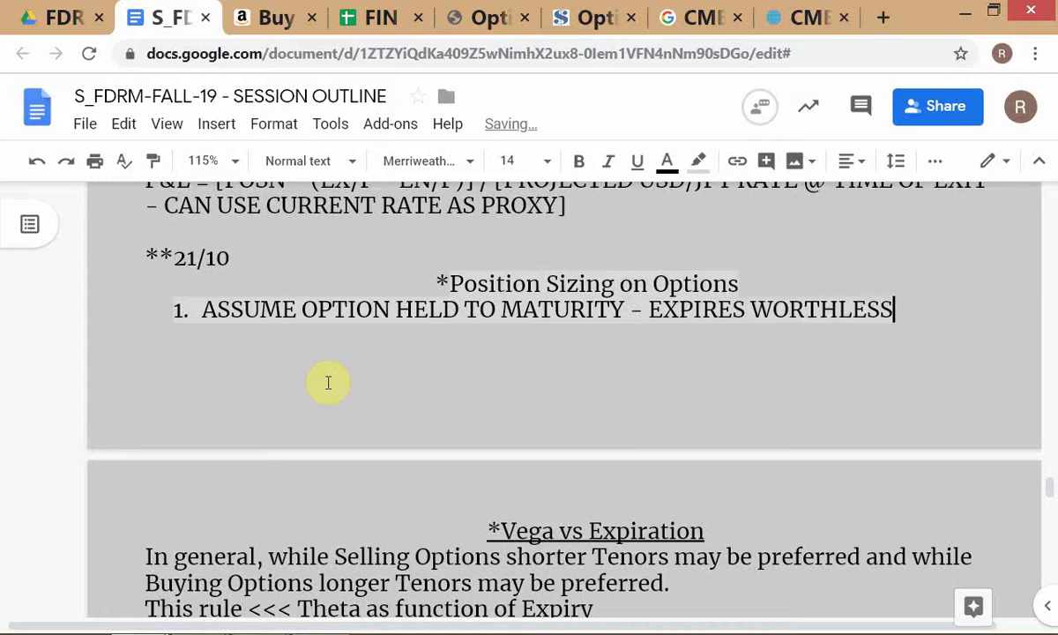
Add the unnumbered line "MAX AMOUNT TO SPEND ON PREMIUM = MAX LOSS PER TRADE" beneath point 1
key("Return")
key("BackSpace")
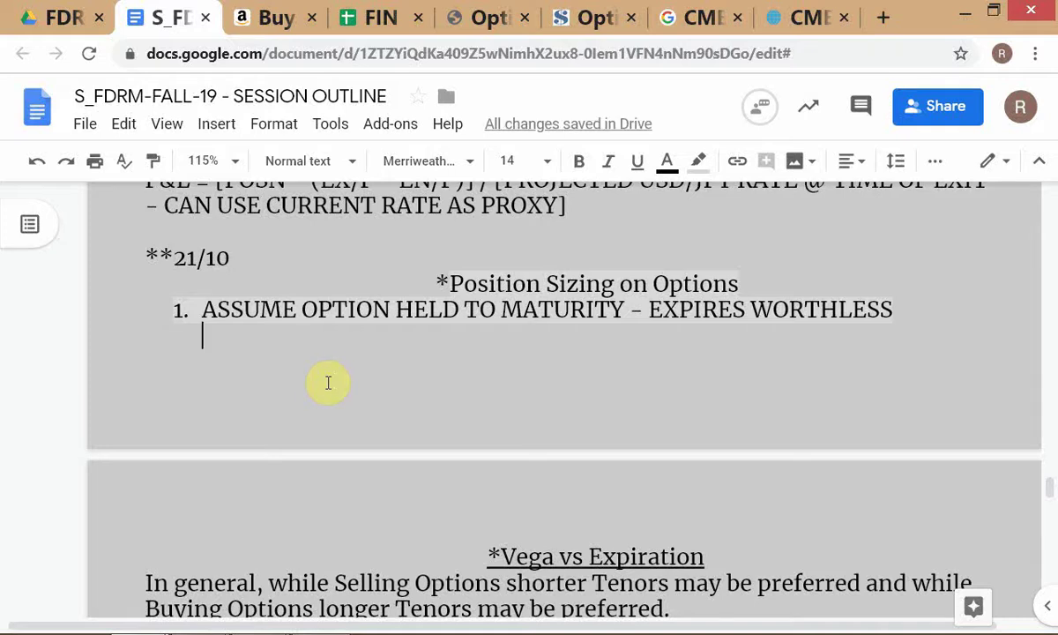
type("MAX AMOUN")
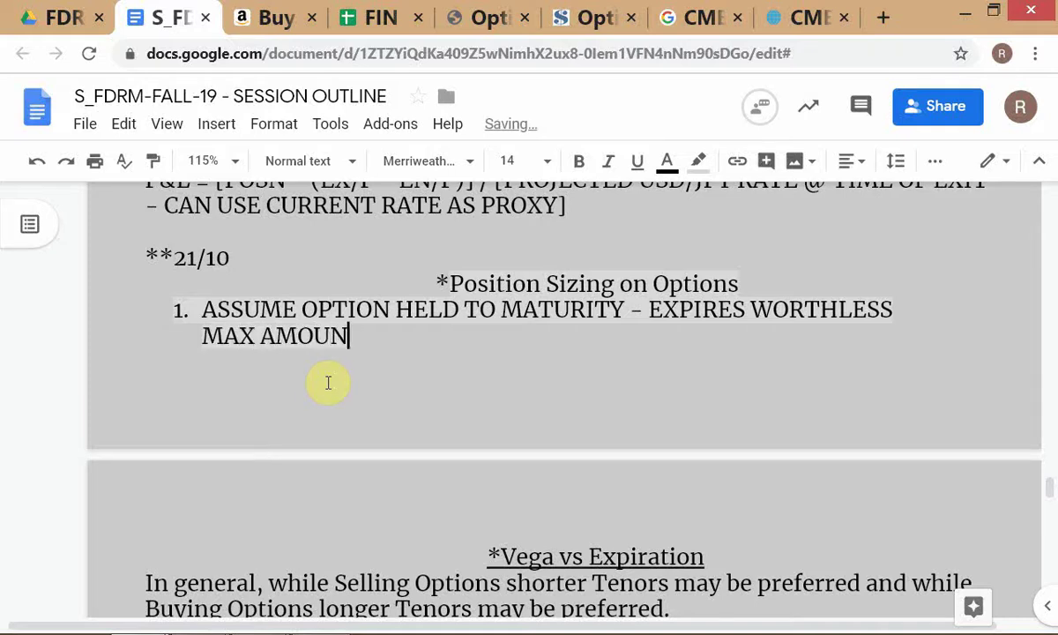
type("T TO SPEND O")
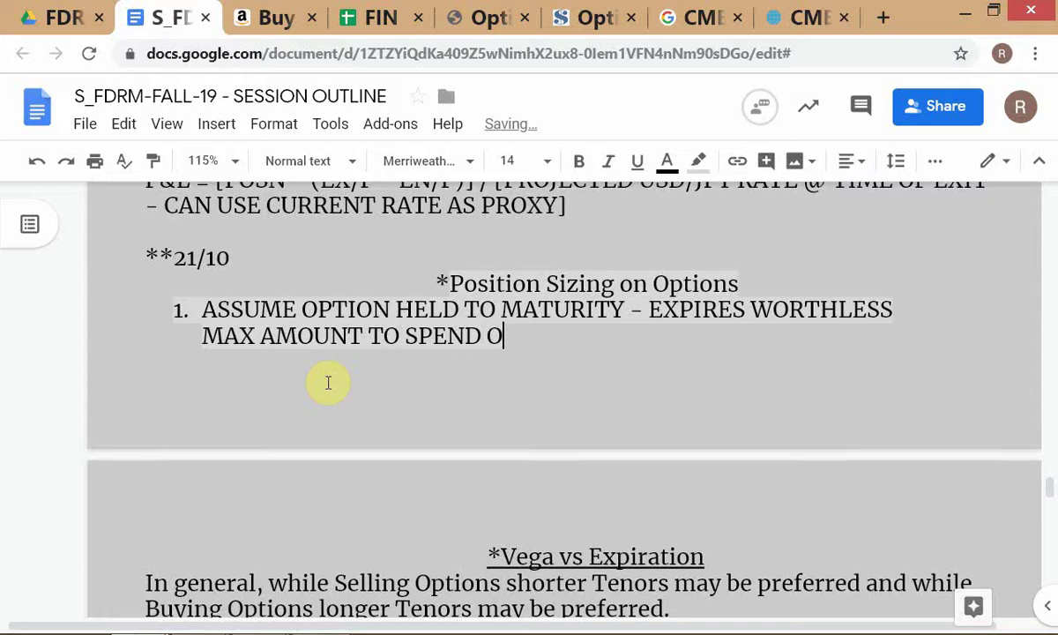
type("N PREMIUM ")
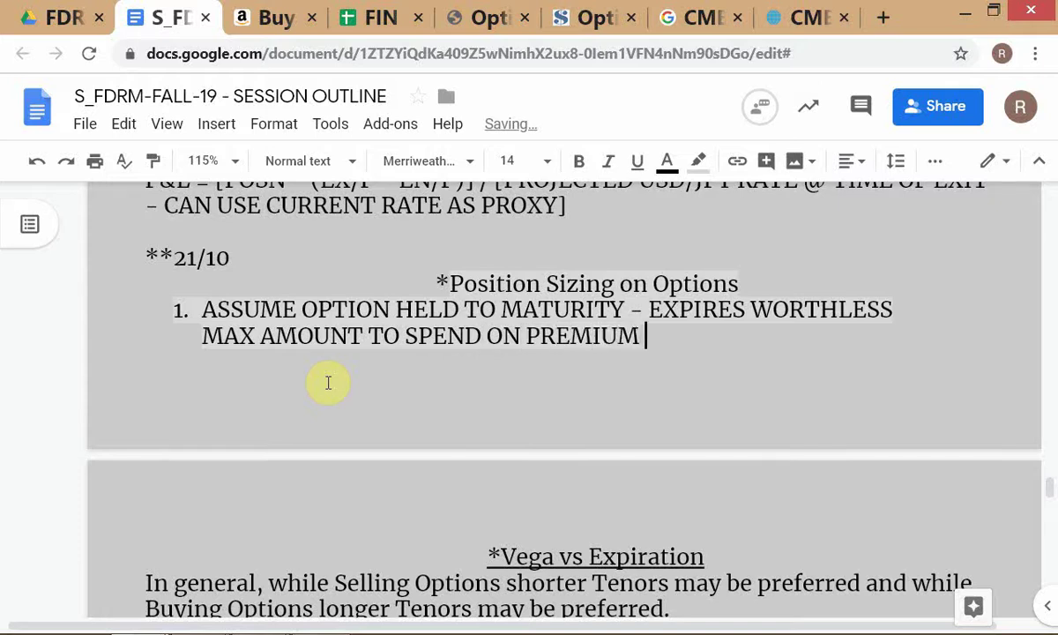
type("= MAX ")
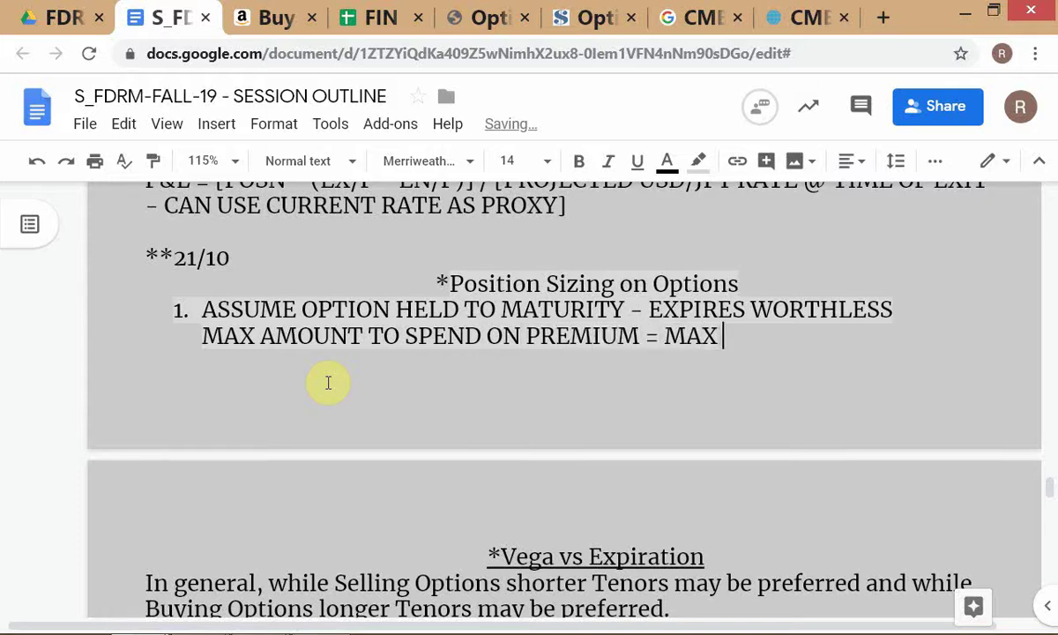
type("LOSS PER")
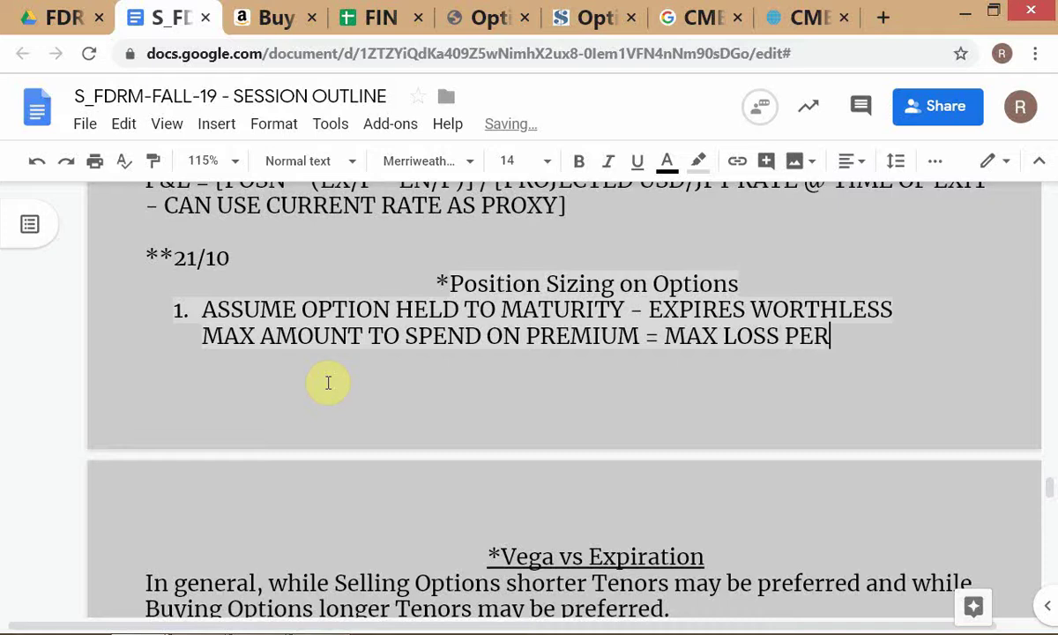
type(" TRADE")
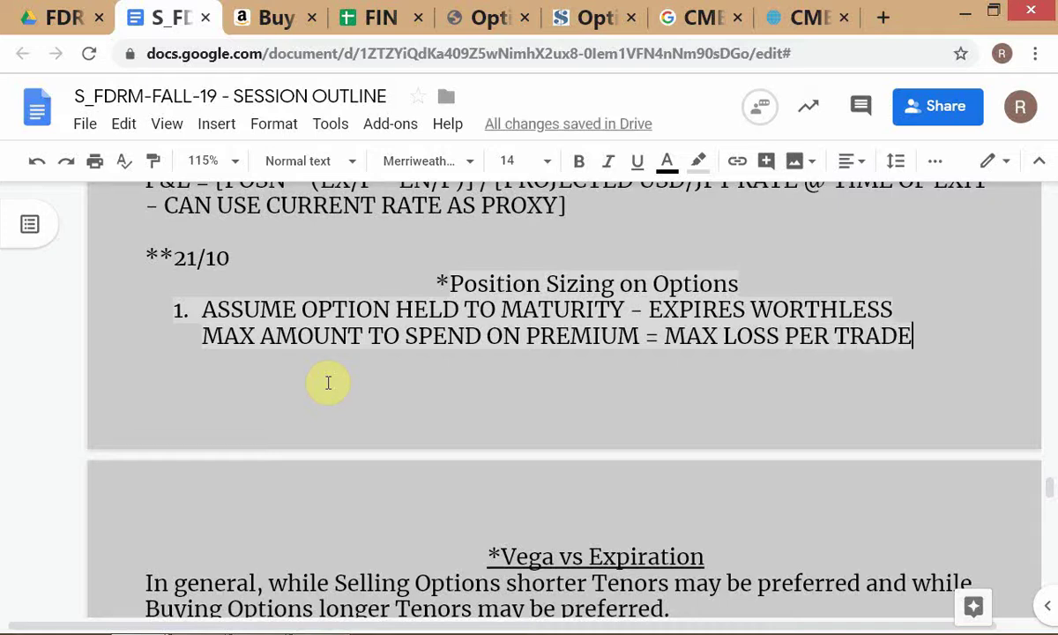
Switch to the FDRM-FALL-19_CALC spreadsheet and examine % Losers, # Losing Trades, RC and Average Loss in column G of TRD RISK
left_click(379, 18)
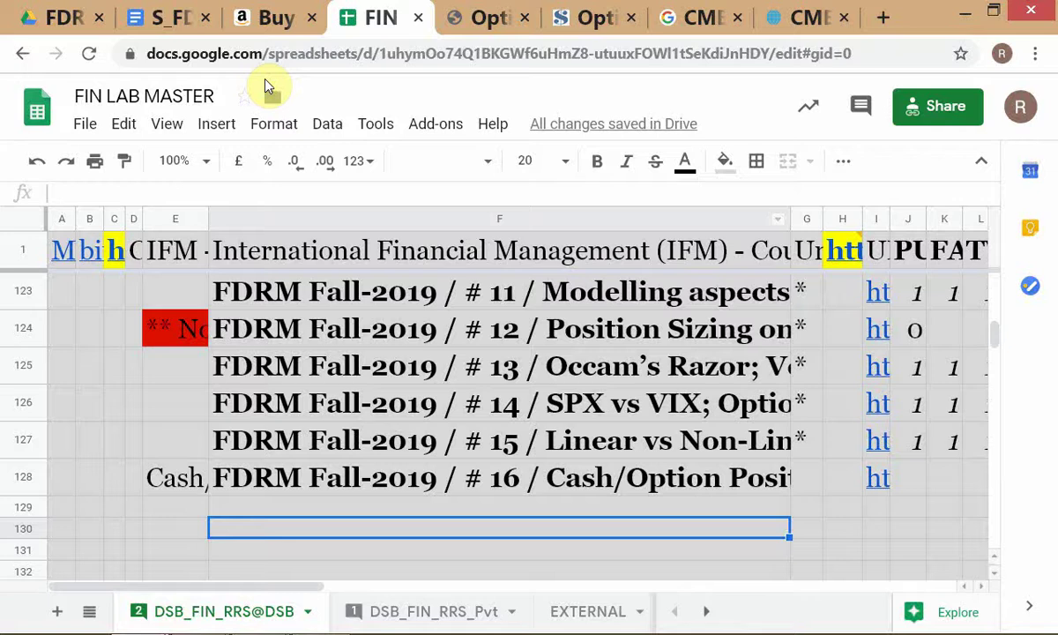
left_click(189, 17)
key("alt+Tab")
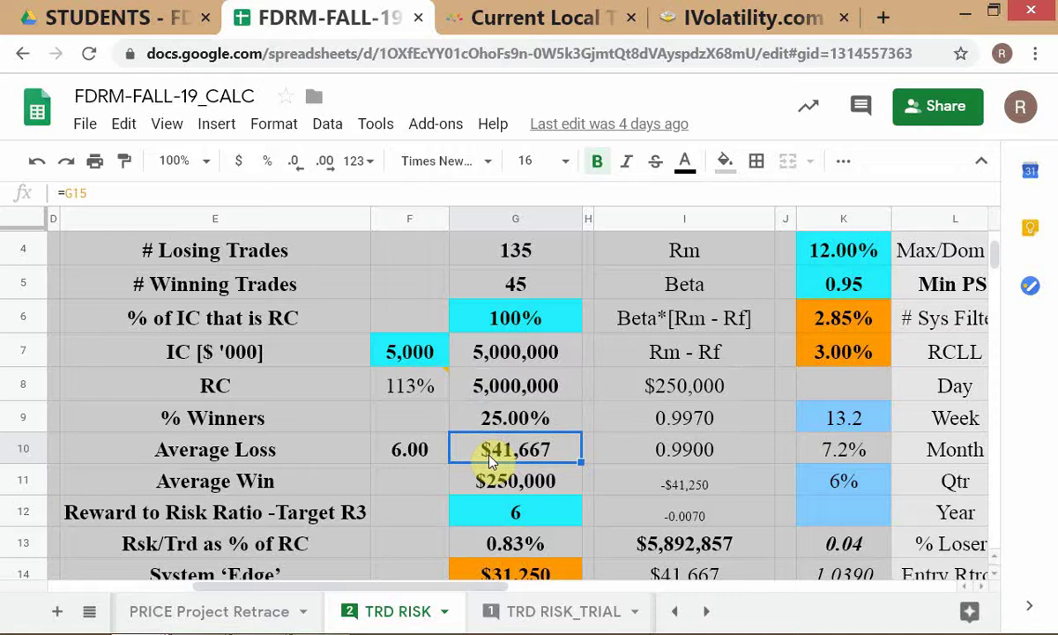
scroll(490, 451, "up", 1)
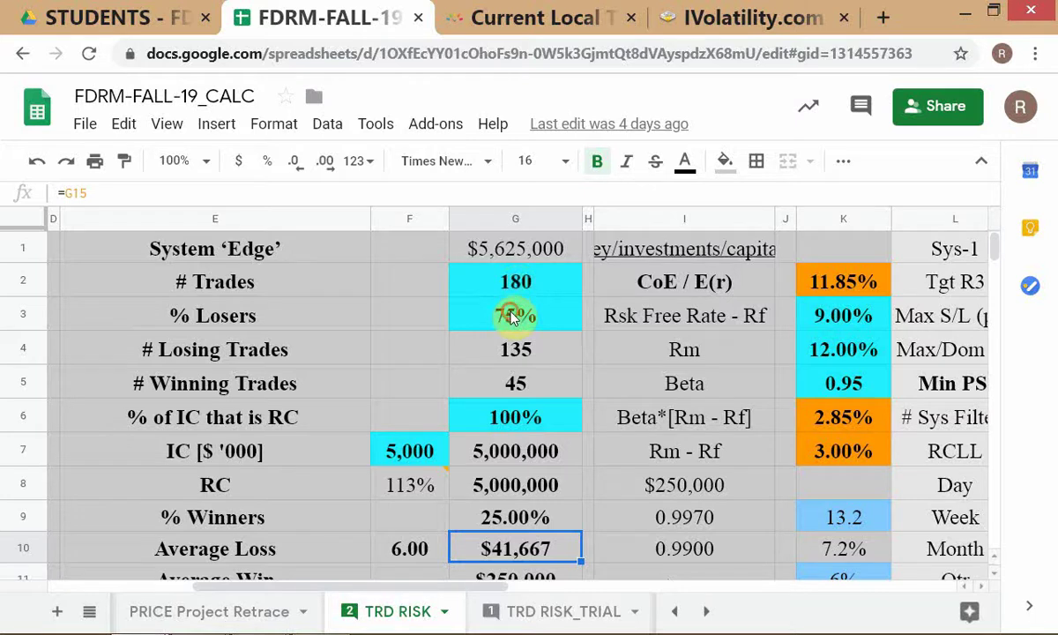
left_click(514, 316)
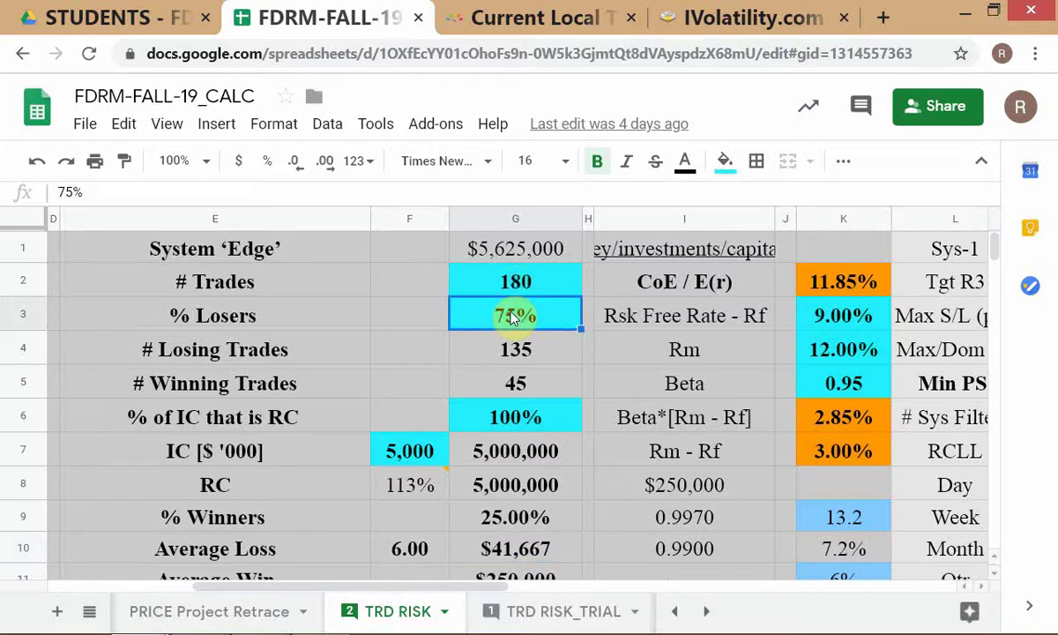
left_click(516, 355)
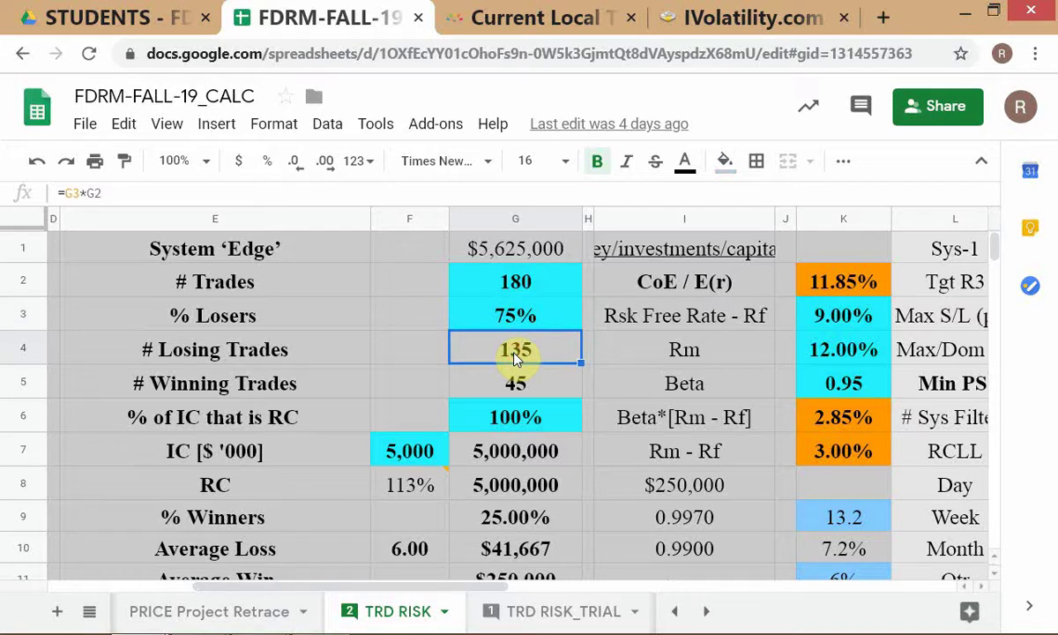
left_click(505, 499)
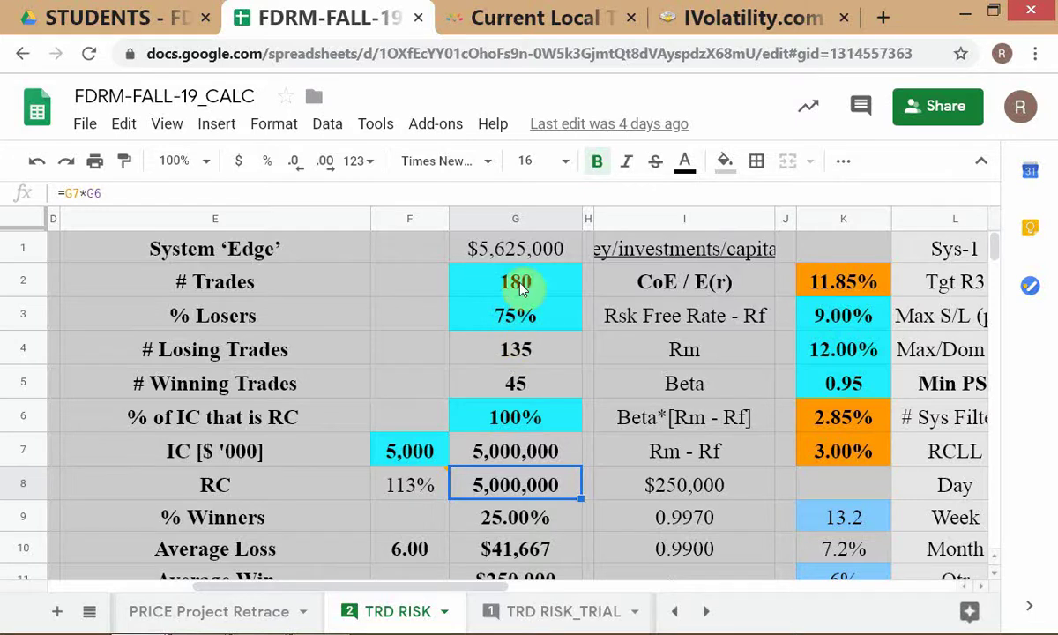
scroll(568, 436, "down", 1)
left_click(553, 492)
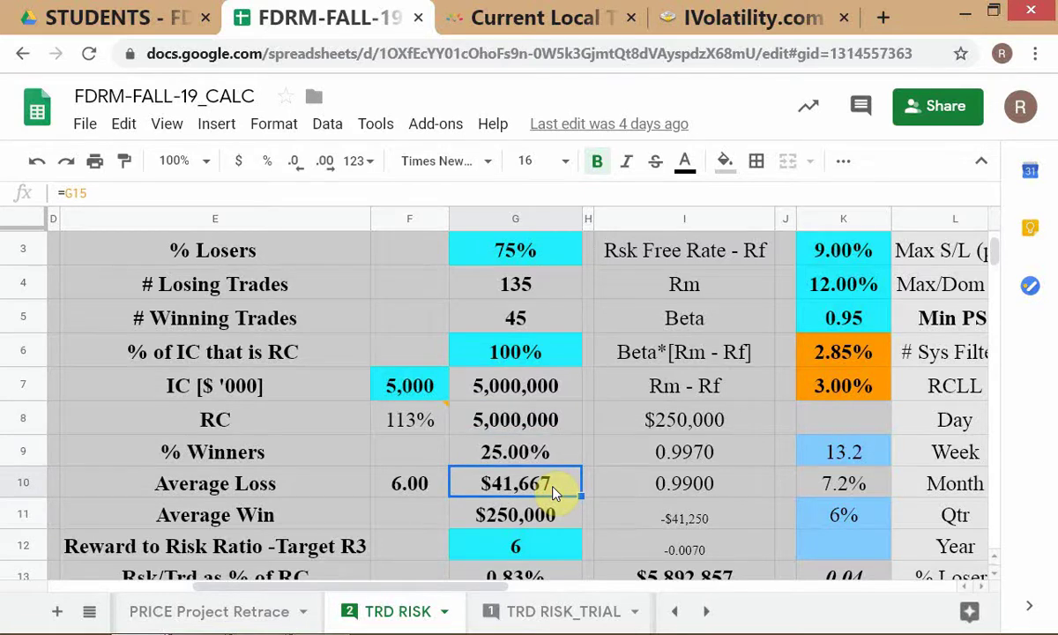
Return to the session outline and make "AMOUNT TO SPEND ON PREMIUM" bold in the line under point 1
key("alt+Tab")
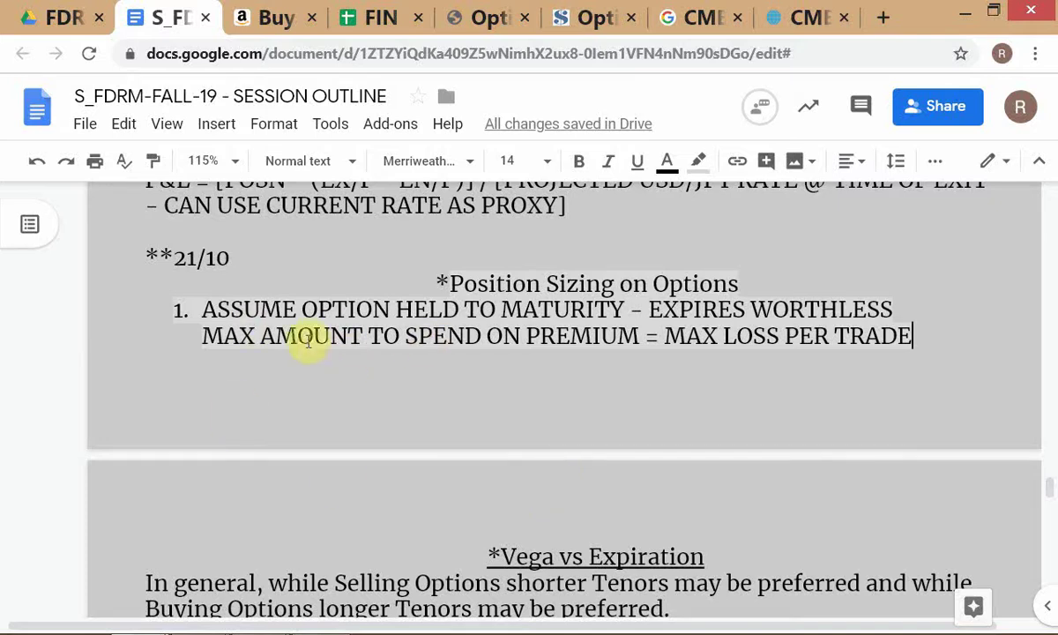
left_click(263, 338)
left_click(638, 350, "shift")
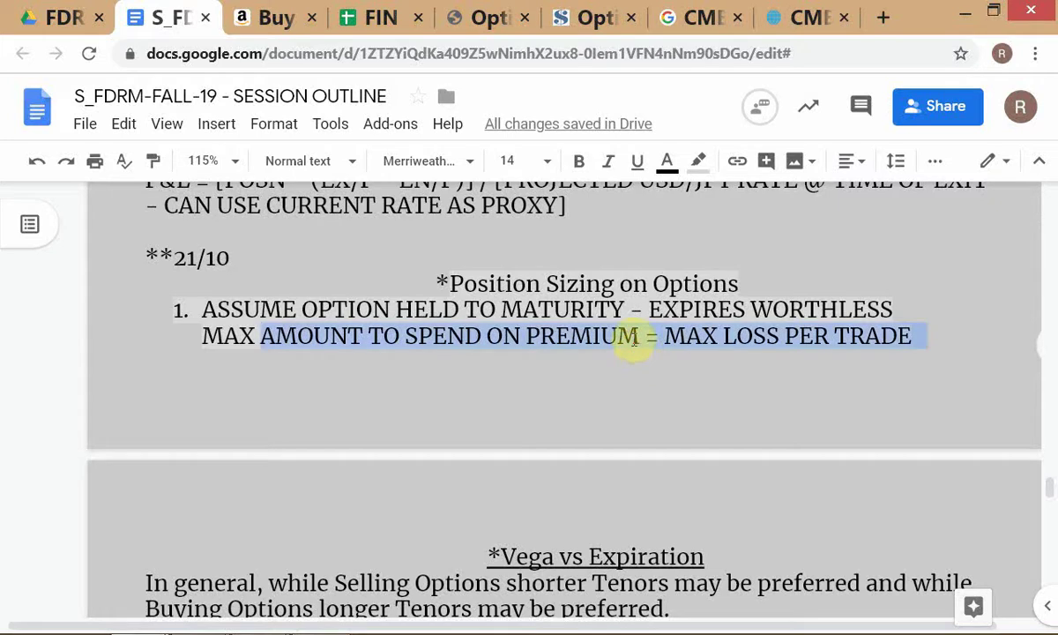
left_click(633, 340, "shift")
key("ctrl+b")
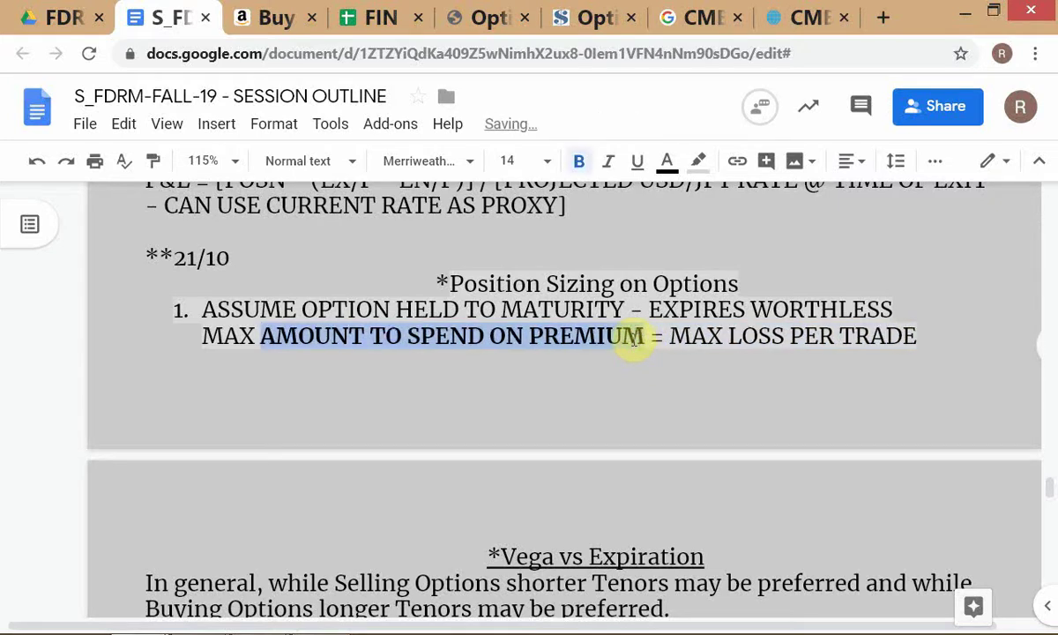
Write the centred, underlined line "FOLLOW # 1 ABOVE" directly below the max loss per trade line
left_click(678, 402)
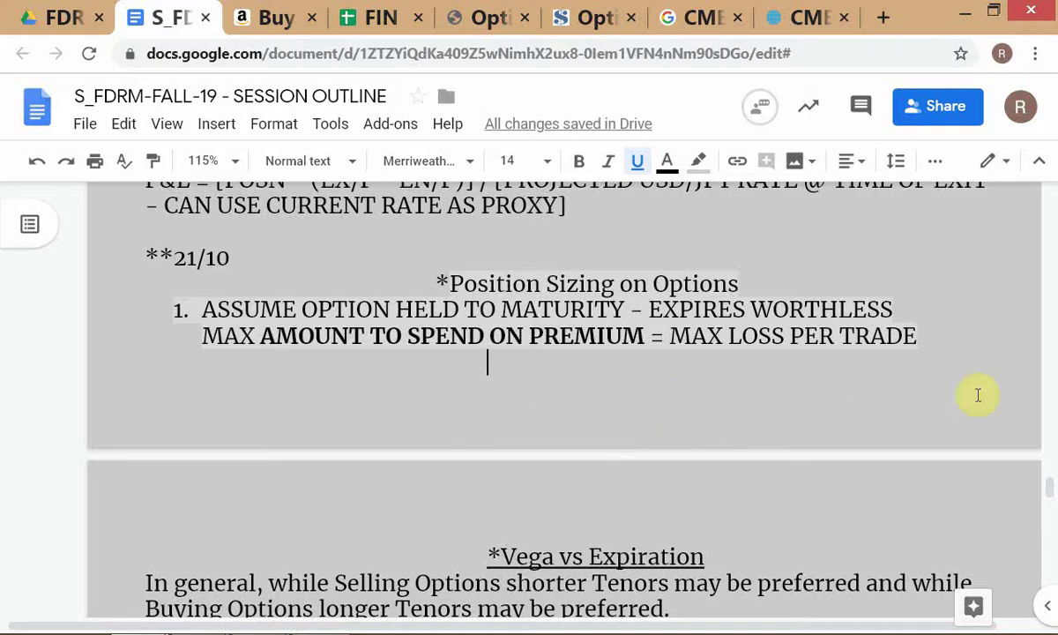
key("BackSpace")
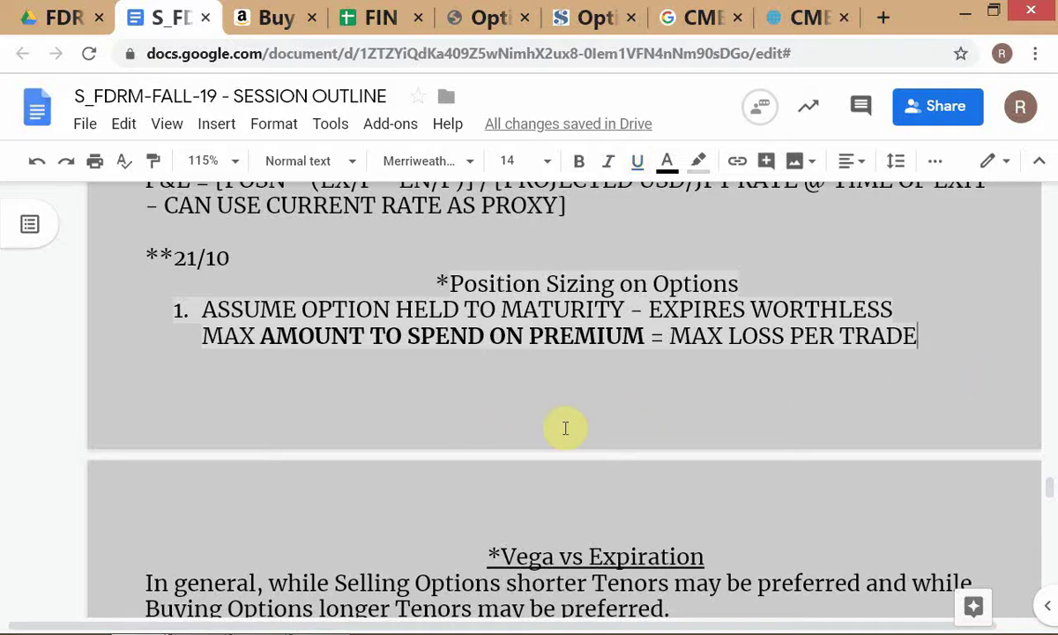
key("Return")
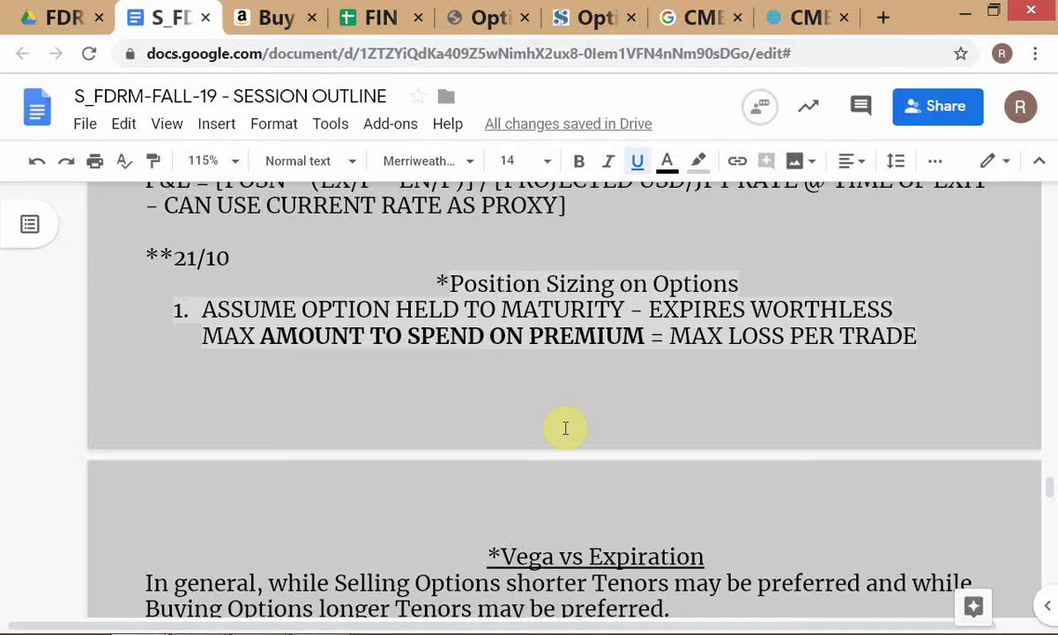
type("FLLOW")
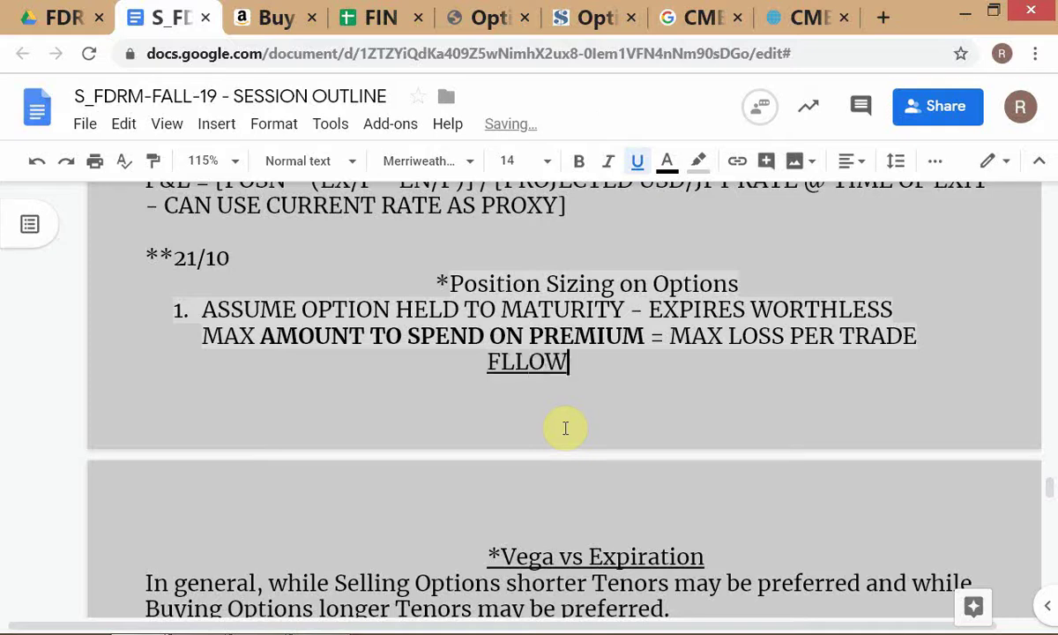
key("Left")
key("Left")
key("Left")
key("Left")
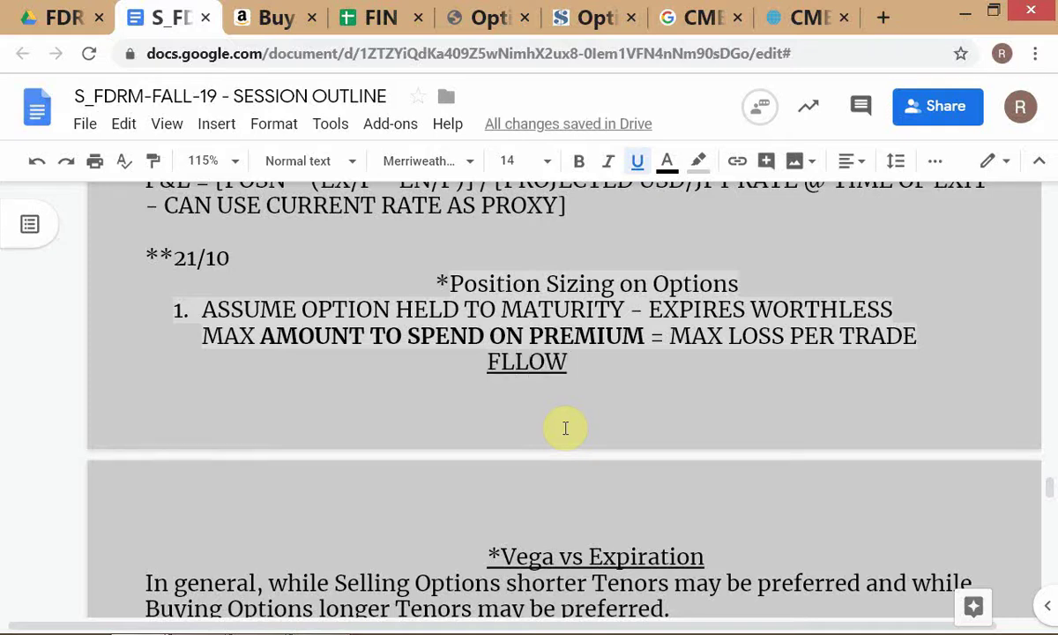
type("O")
key("Right")
key("Right")
key("Right")
key("Down")
key("Down")
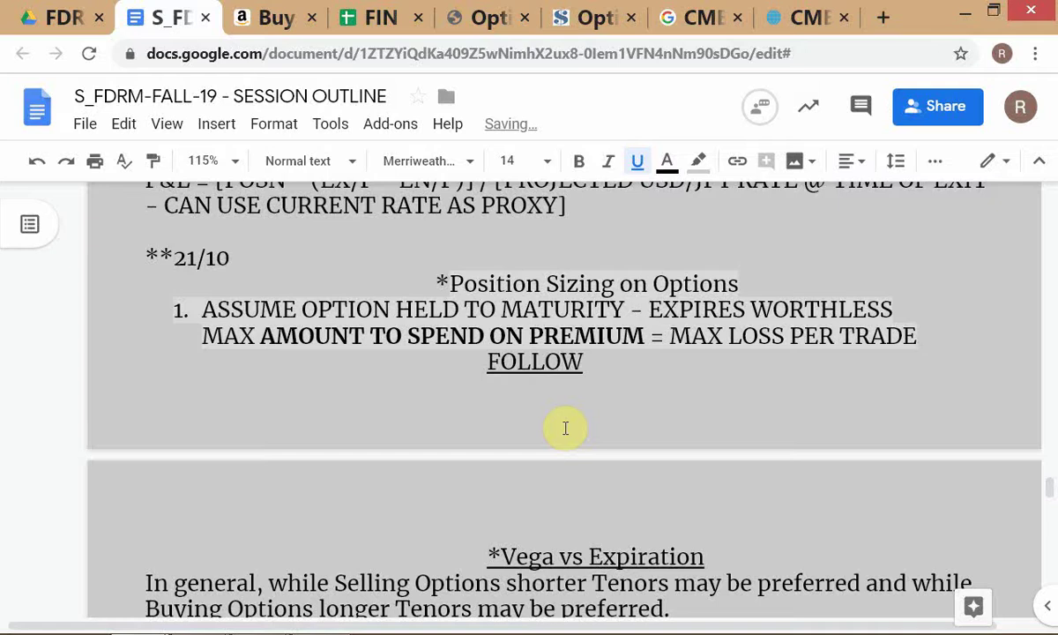
key("Up")
key("Up")
key("End")
type("# 1 ABOVE")
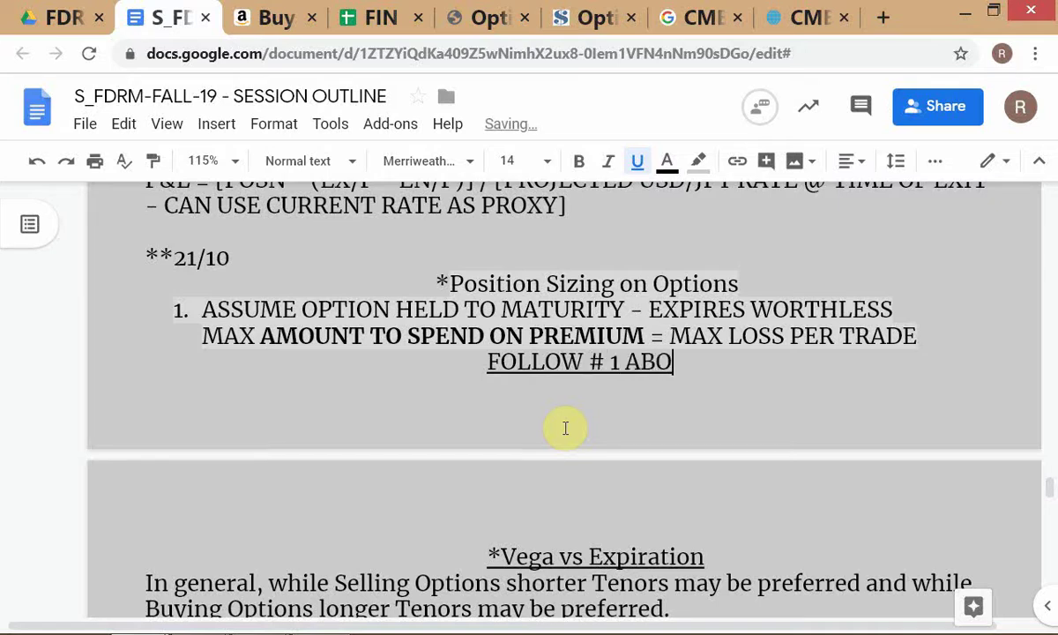
Add numbered point 2 below "FOLLOW # 1 ABOVE", reading "ASSSUME THAT SOMEWHERE ALONG THE WAY OPTION IS SOLD FOR SOME PRICE"
key("Down")
key("Down")
key("Return")
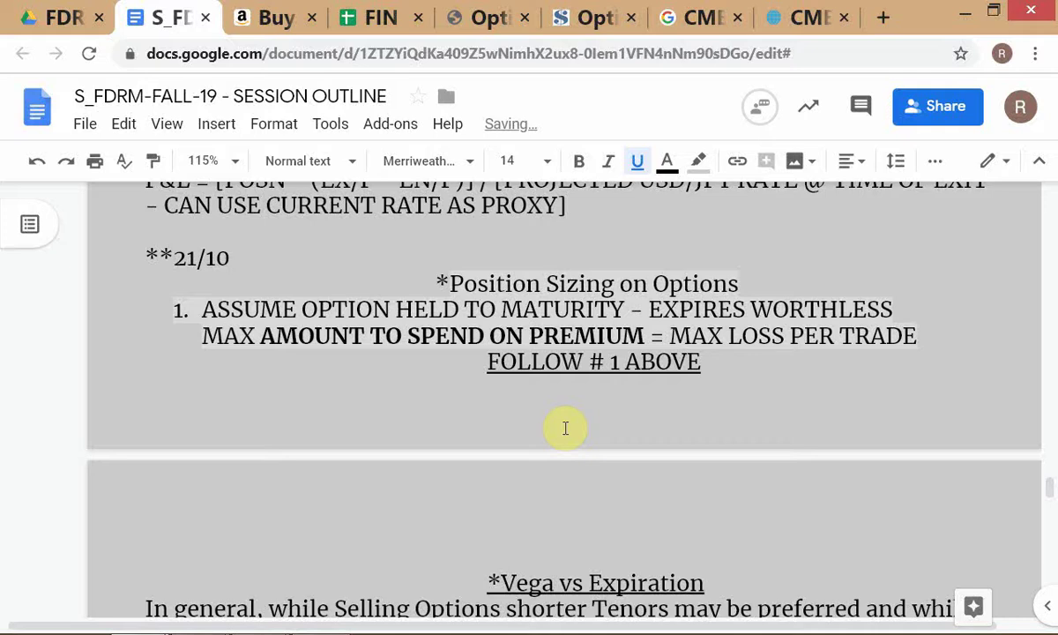
key("BackSpace")
key("BackSpace")
scroll(565, 428, "down", 2)
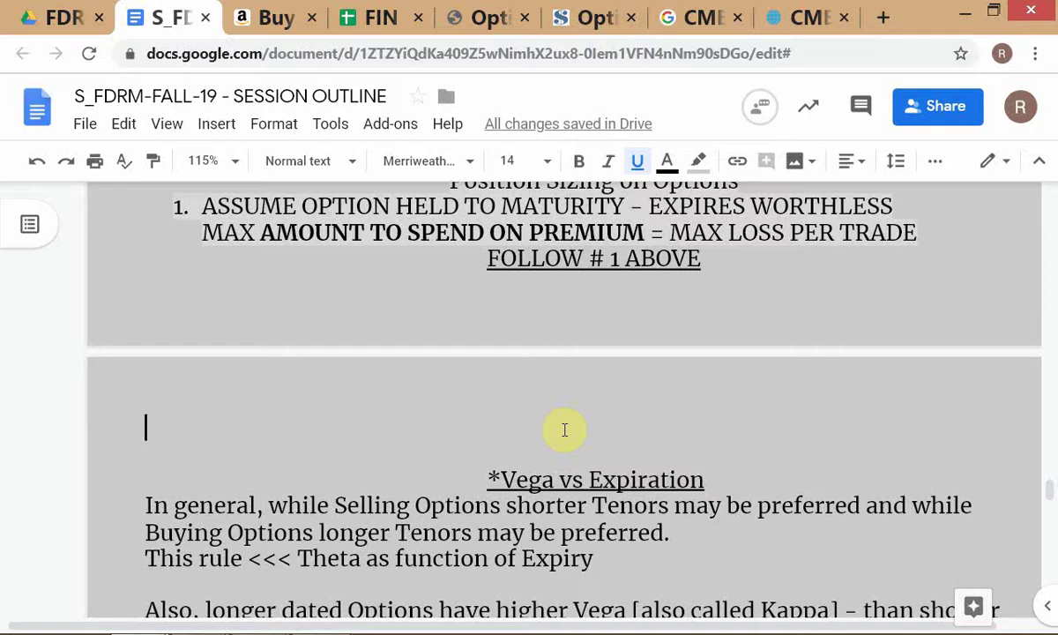
type("2. A")
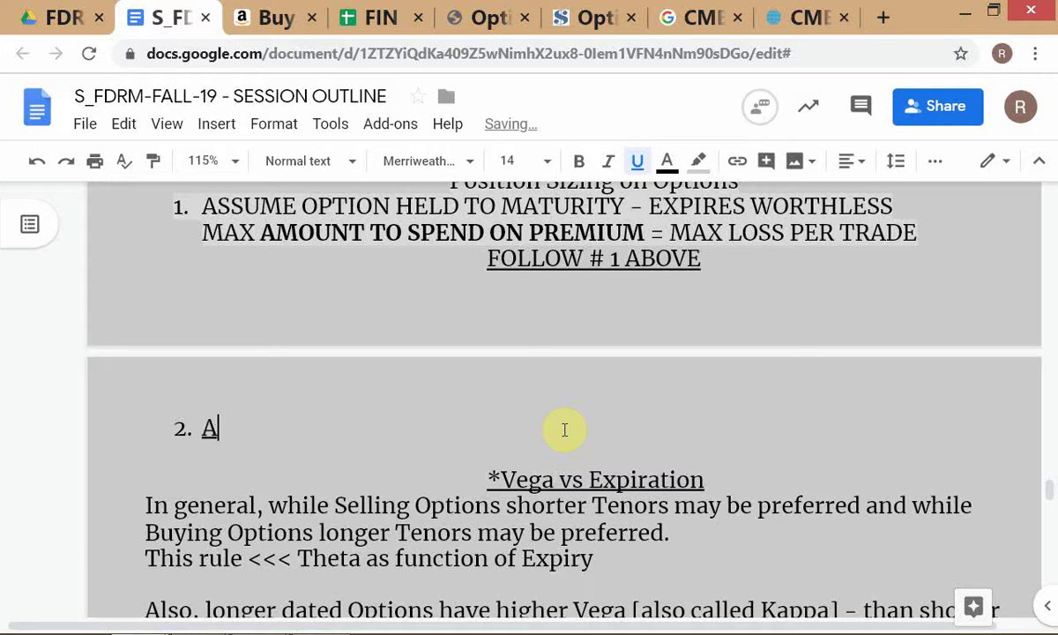
type("SSSUME ")
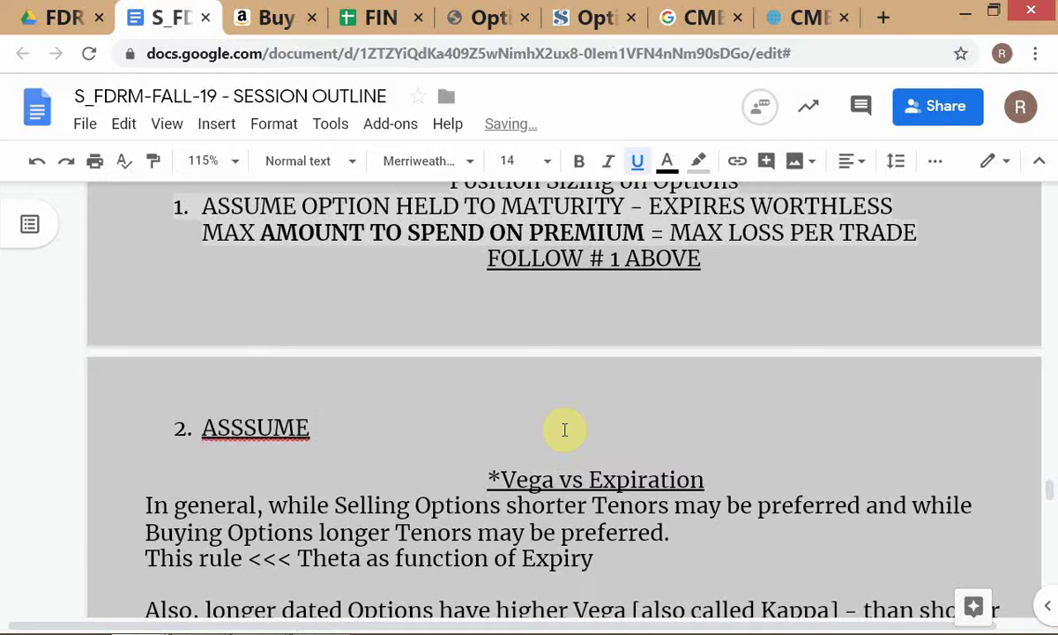
type("THAT SOM")
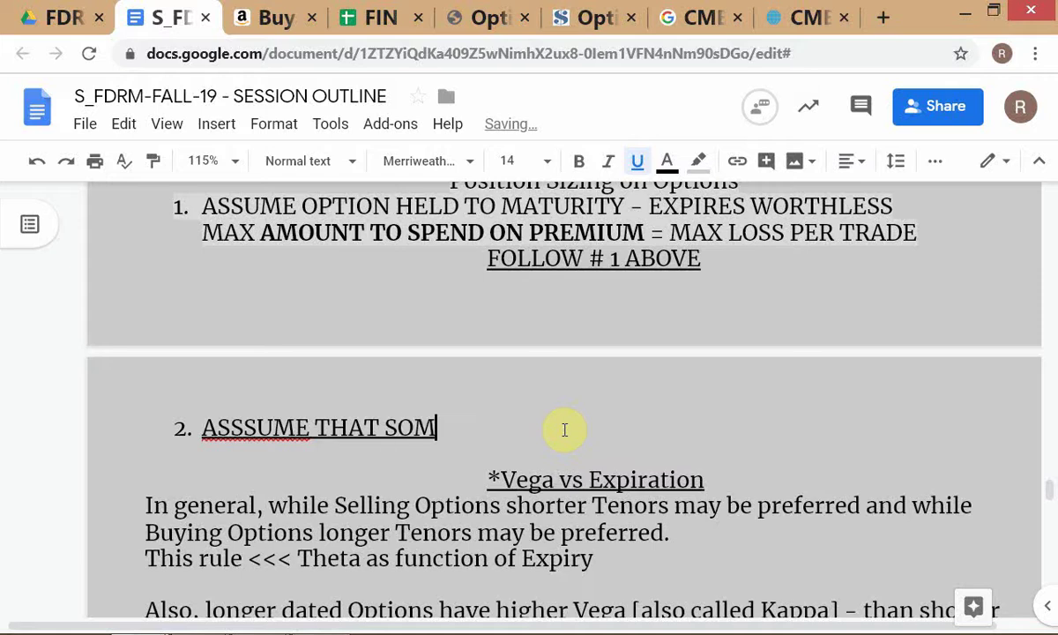
type("EWHERE ")
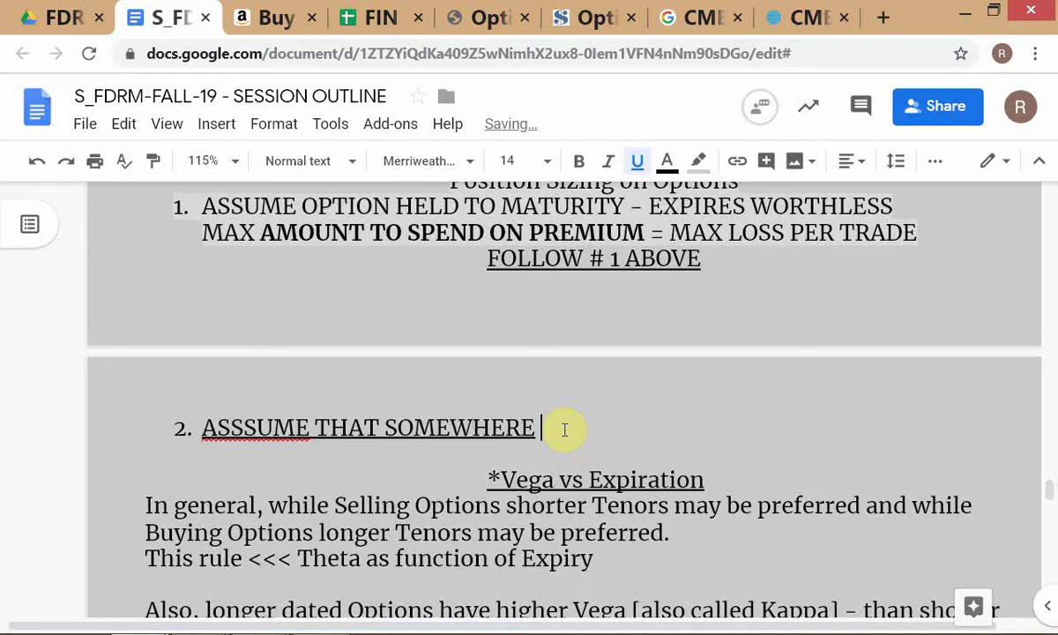
type("ALONG TEH")
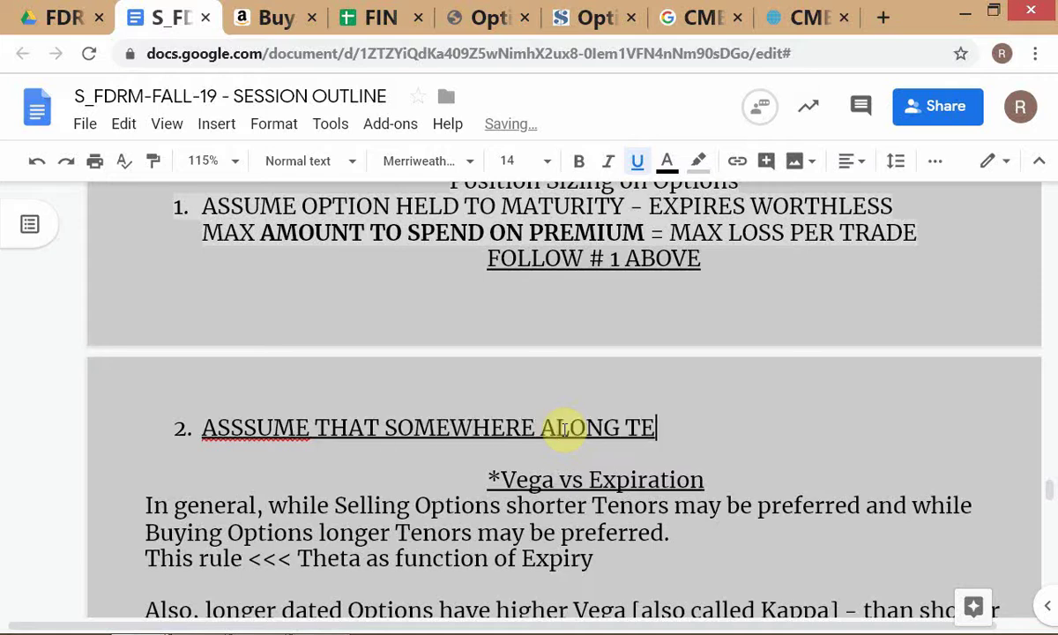
key("BackSpace")
key("BackSpace")
type("HE WAY OPTION IS S")
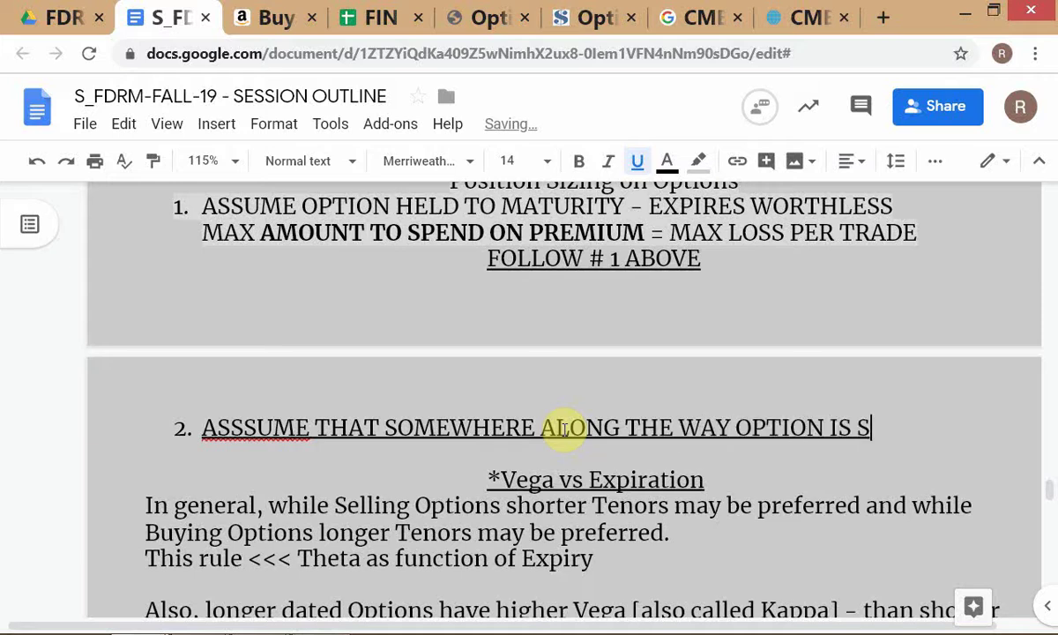
type("OLD FOR SOME")
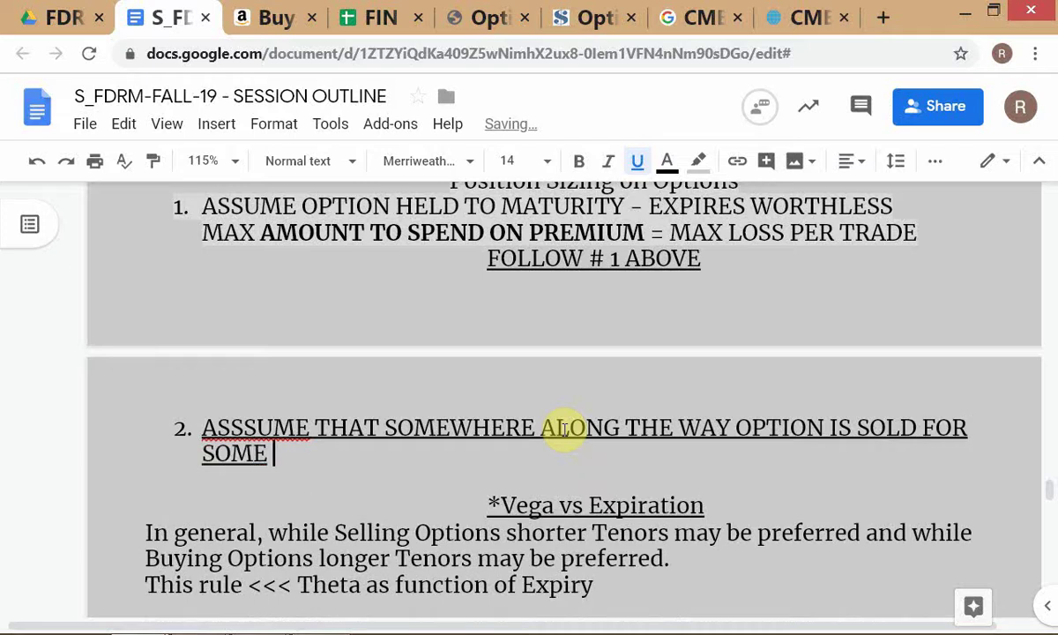
type(" PRICE")
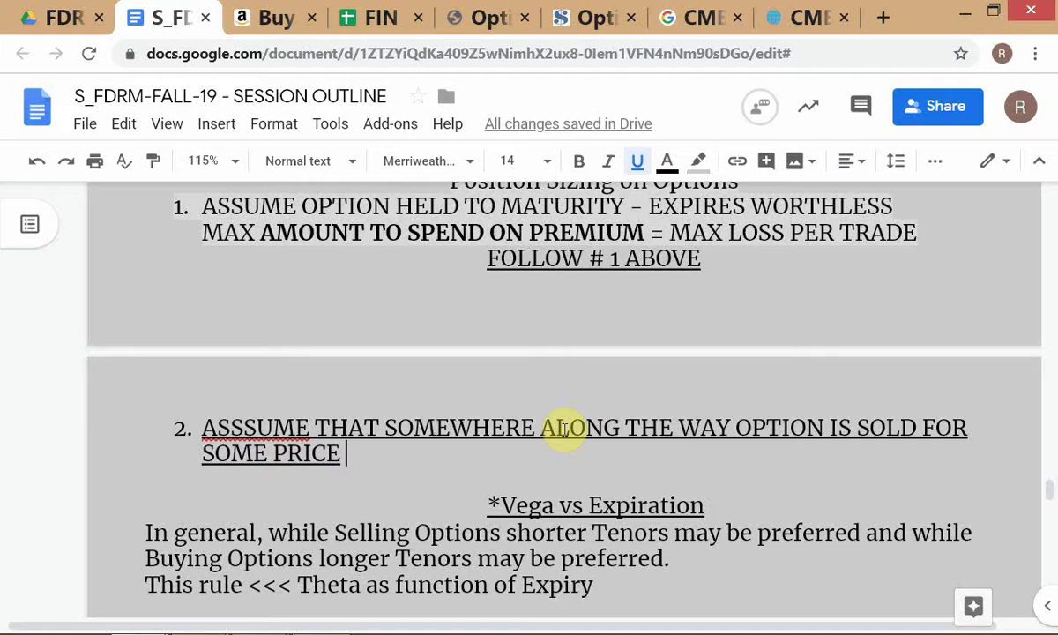
Switch to the simulated option trading window and examine the NOV / DEC crude oil call and put quotes by strike
key("alt+Tab")
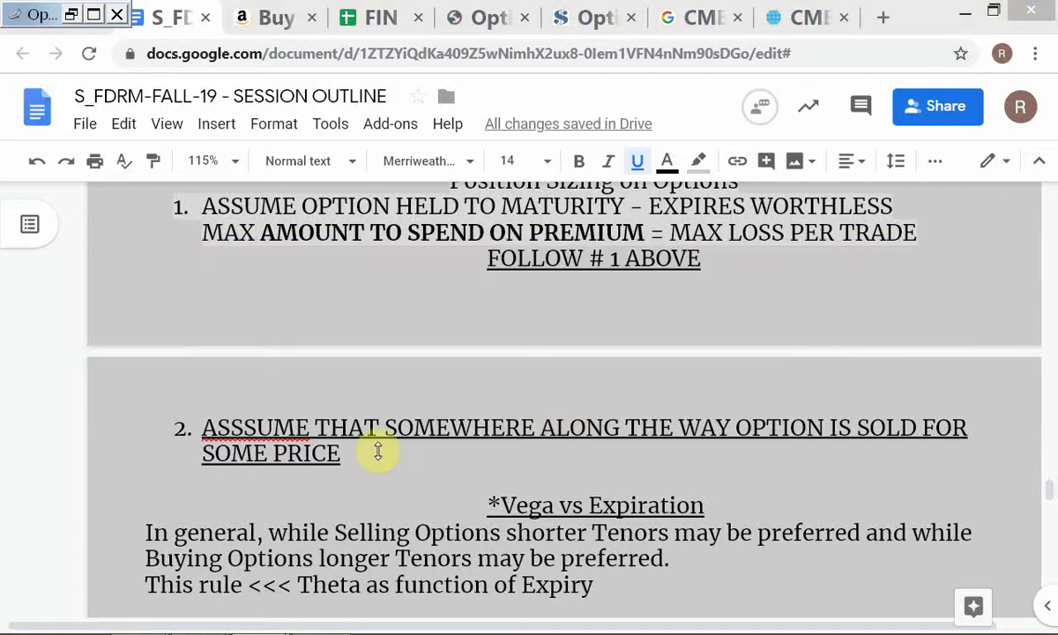
key("alt+Tab")
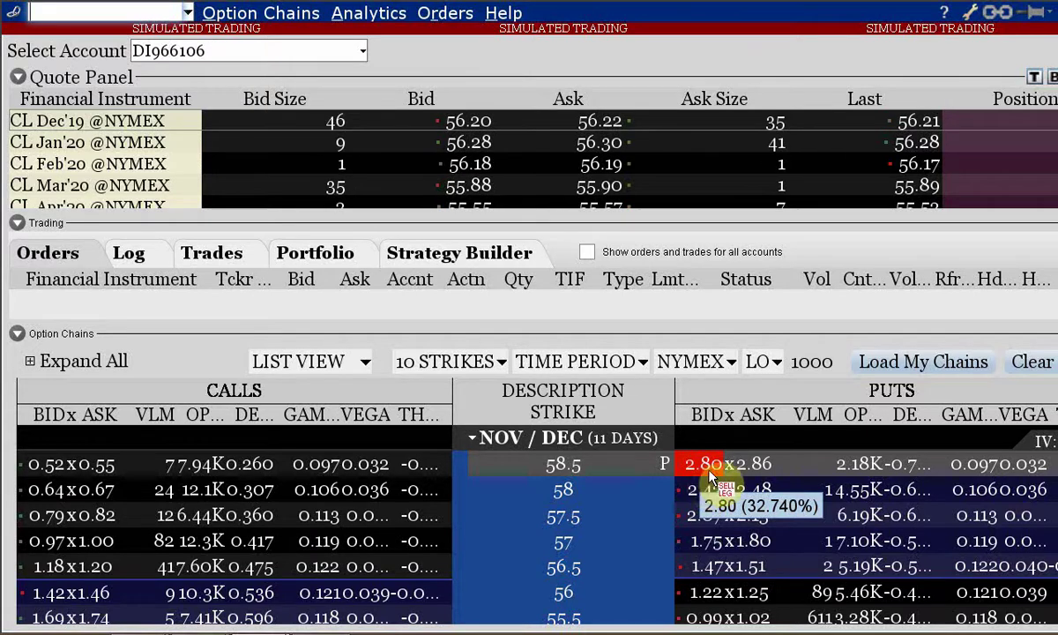
mouse_move(560, 509)
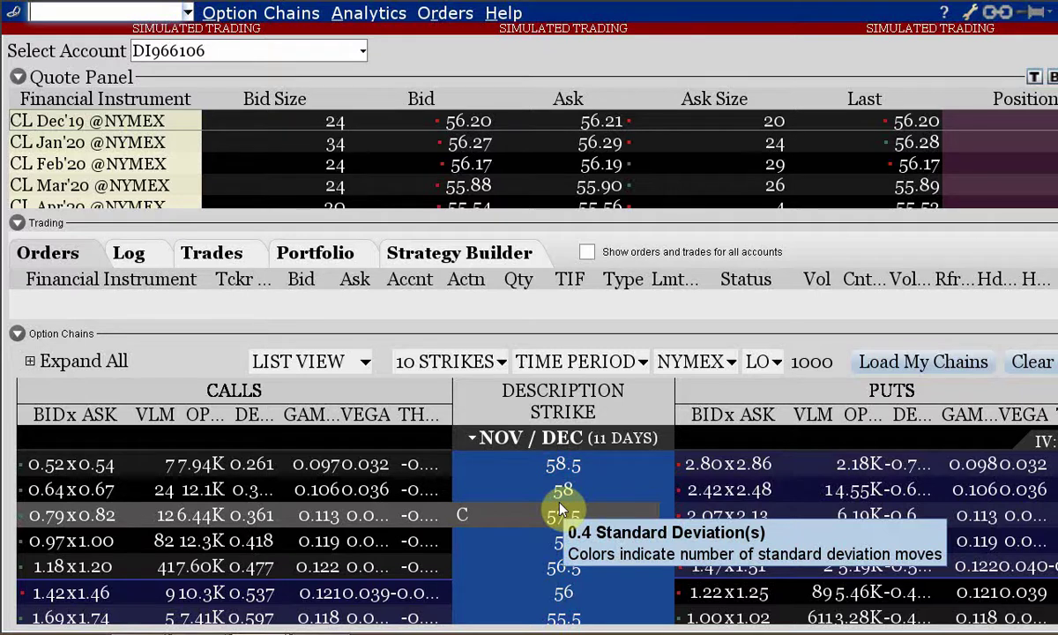
Switch to the Optionistics stock price history page and examine Oracle's closing price and implied volatility chart
key("alt+Tab")
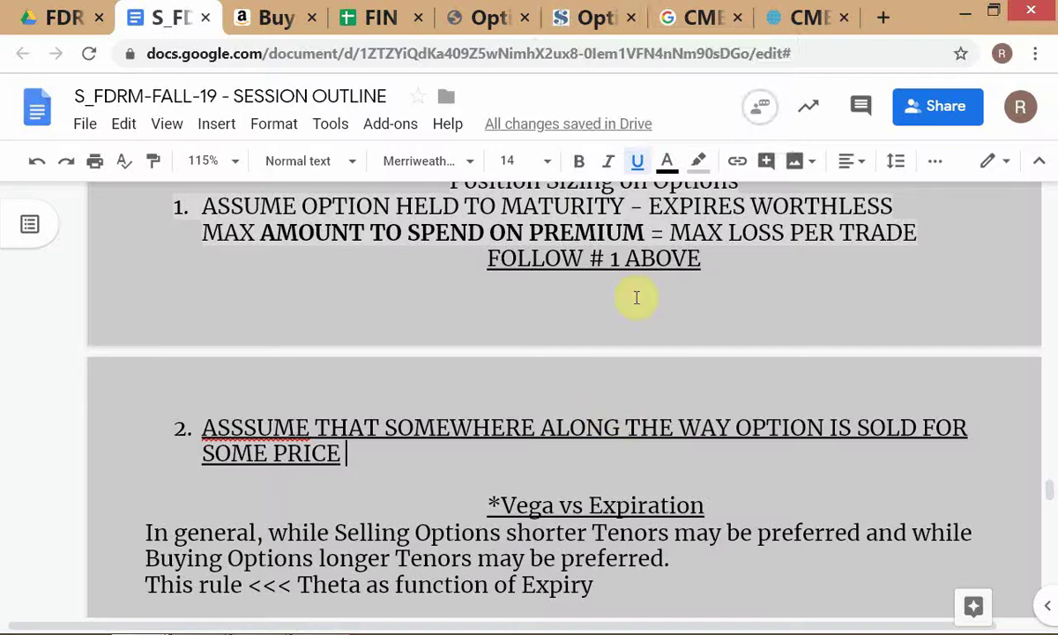
left_click(573, 29)
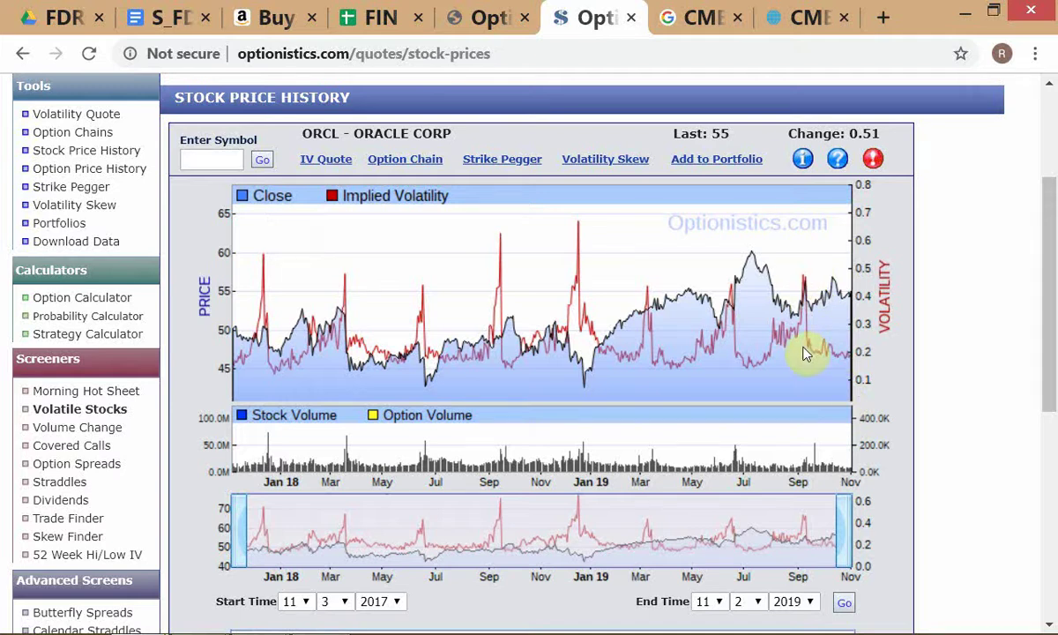
left_click(838, 286)
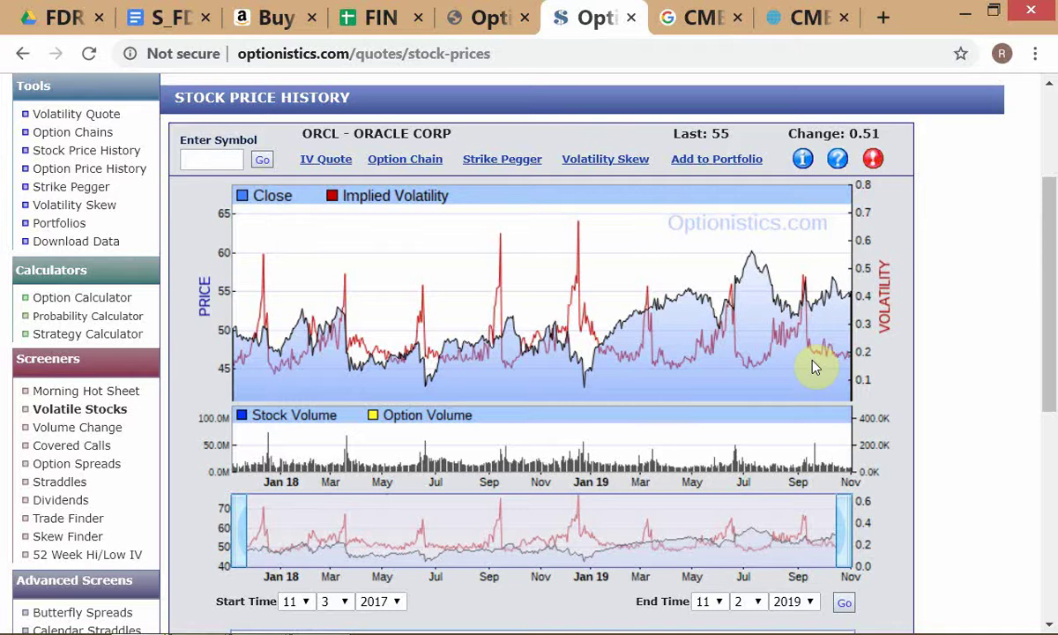
Return to the session outline and extend point 2 with "- SO PLAN TO LIQUIDATE IS OPTION LOSES "X" % OF VALUE"
left_click(181, 17)
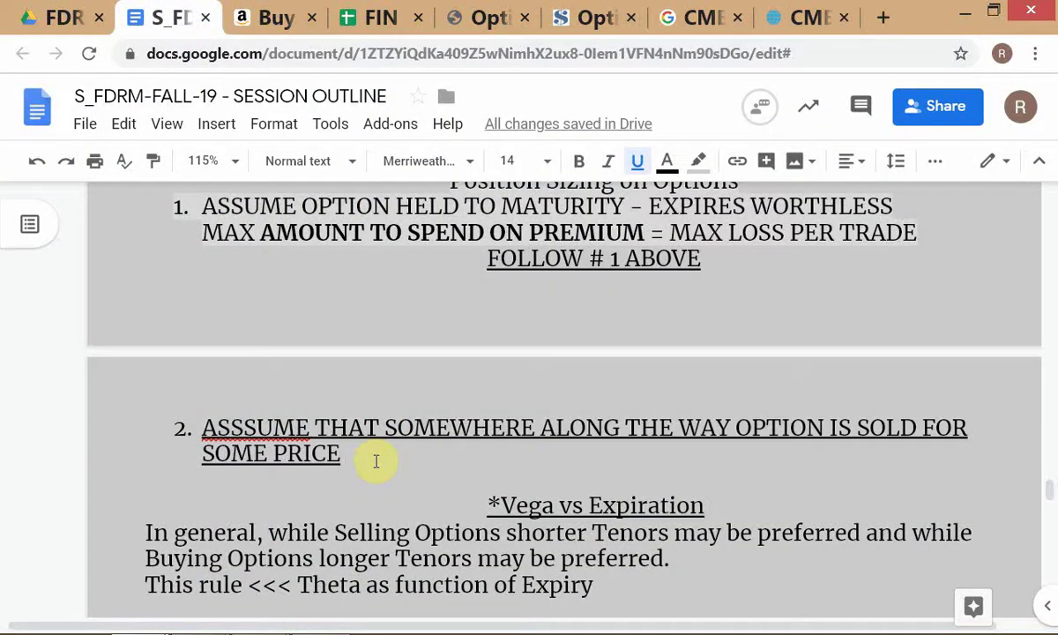
type("- SO")
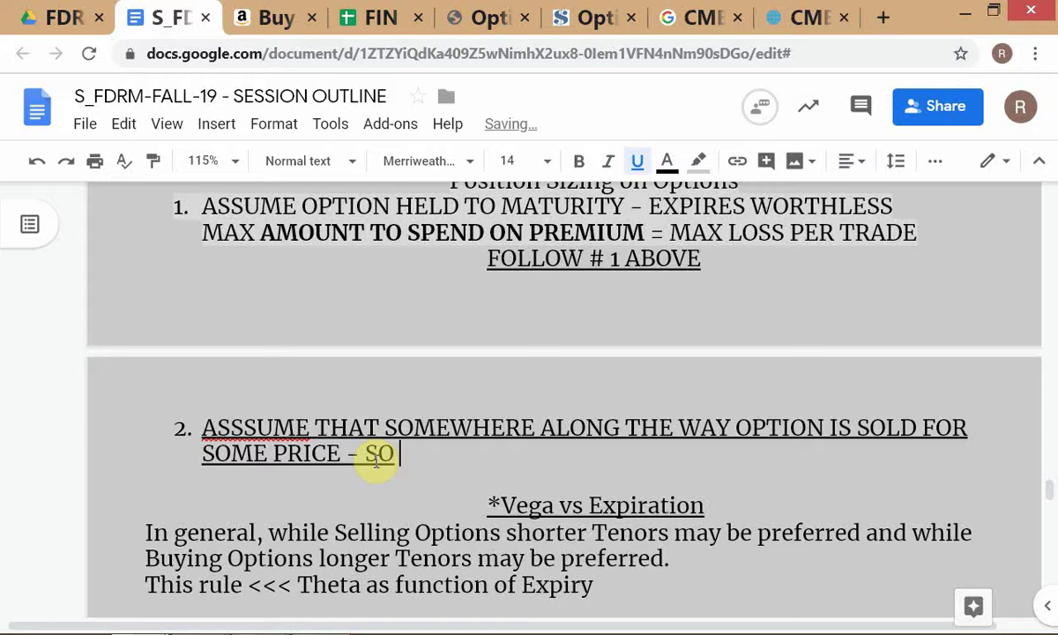
type(" PLAN TO ")
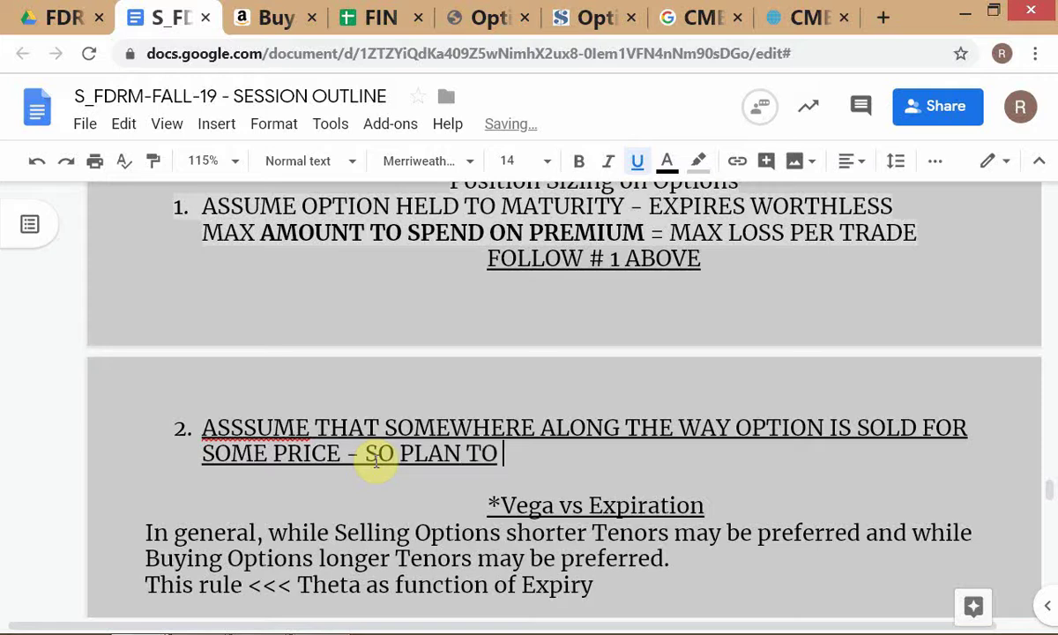
type("LIQUIDA")
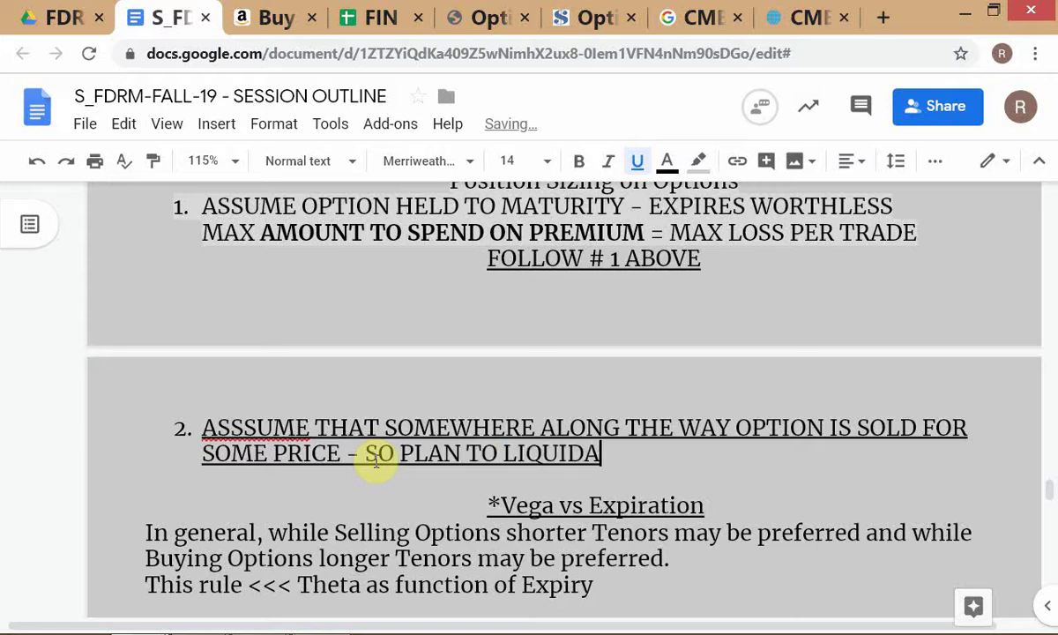
type("TE IS OP")
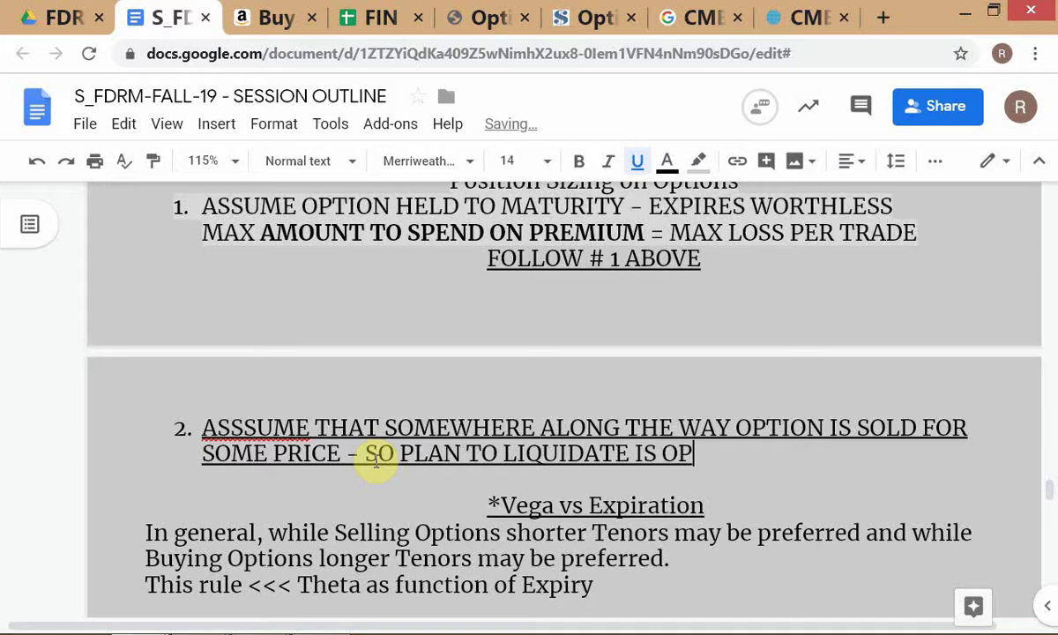
type("TION LOSES ")
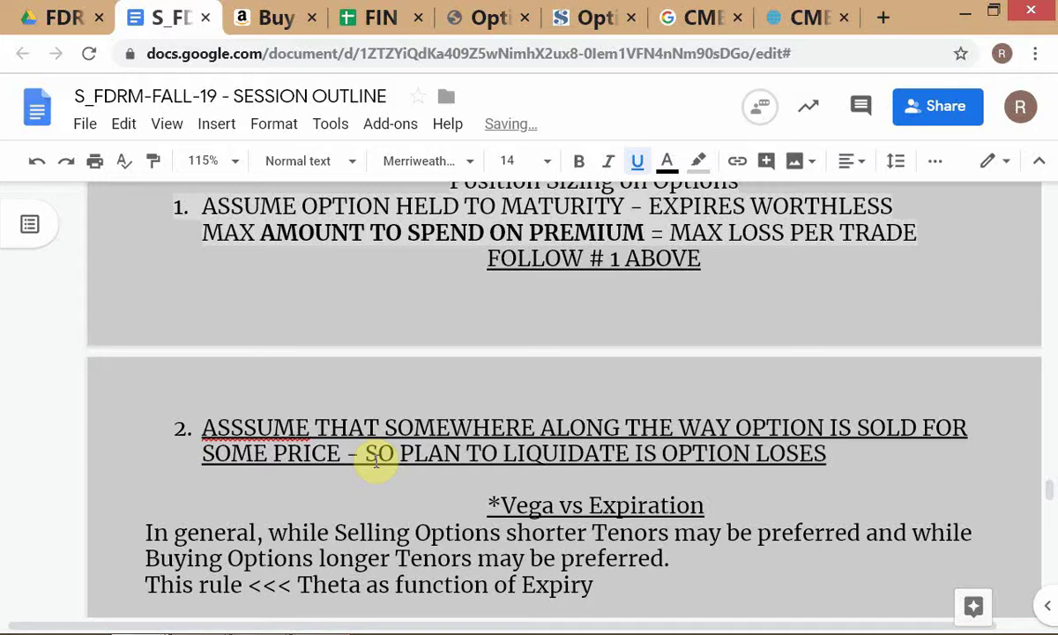
type("\"X")
type("\" ")
type("% ")
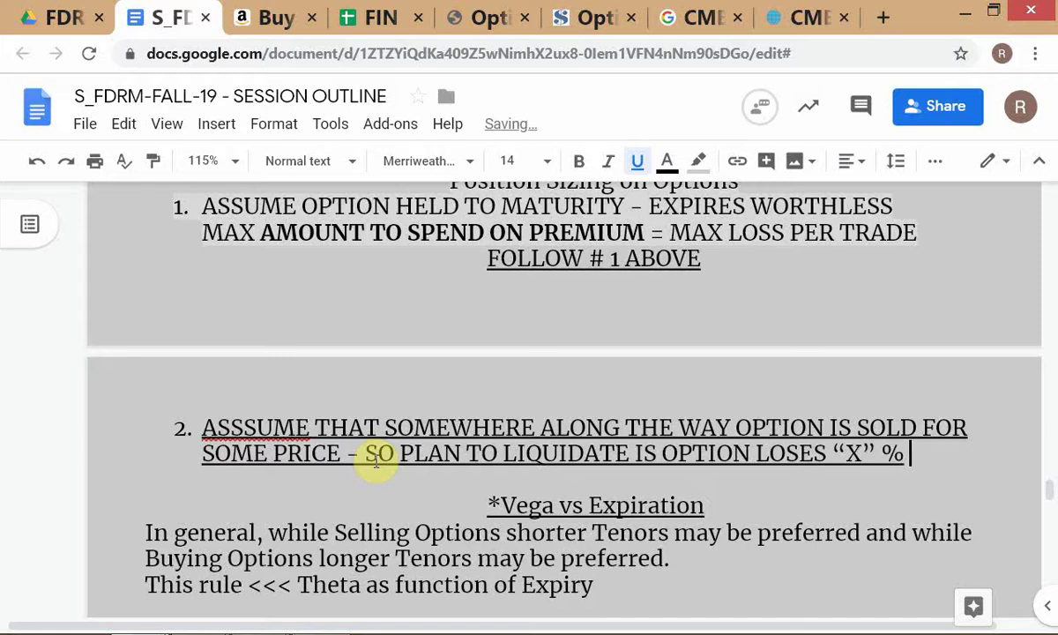
type("OF VALUE")
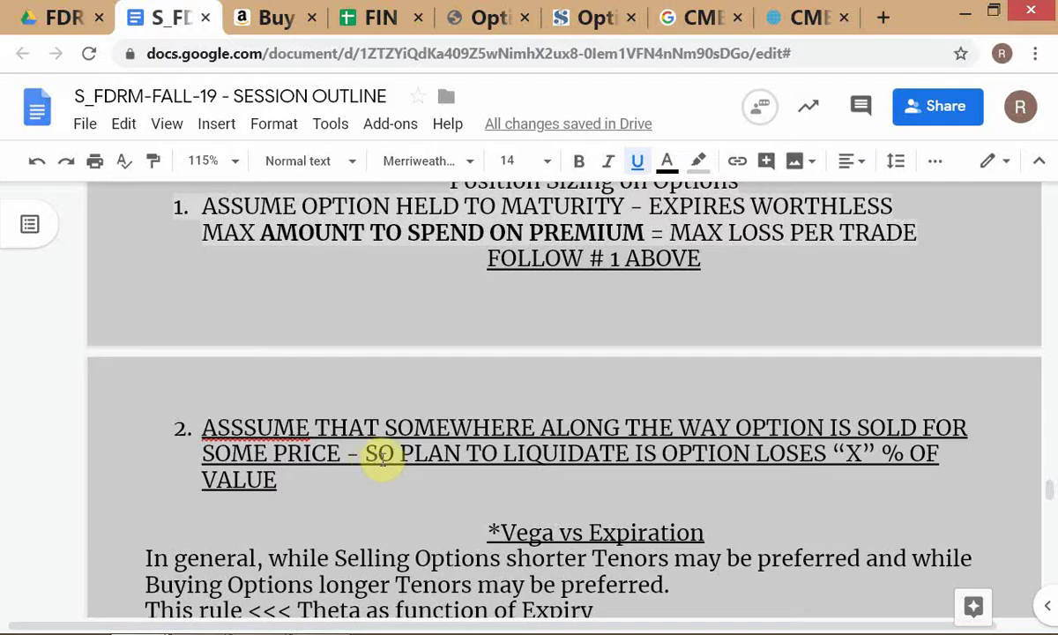
left_click(476, 260)
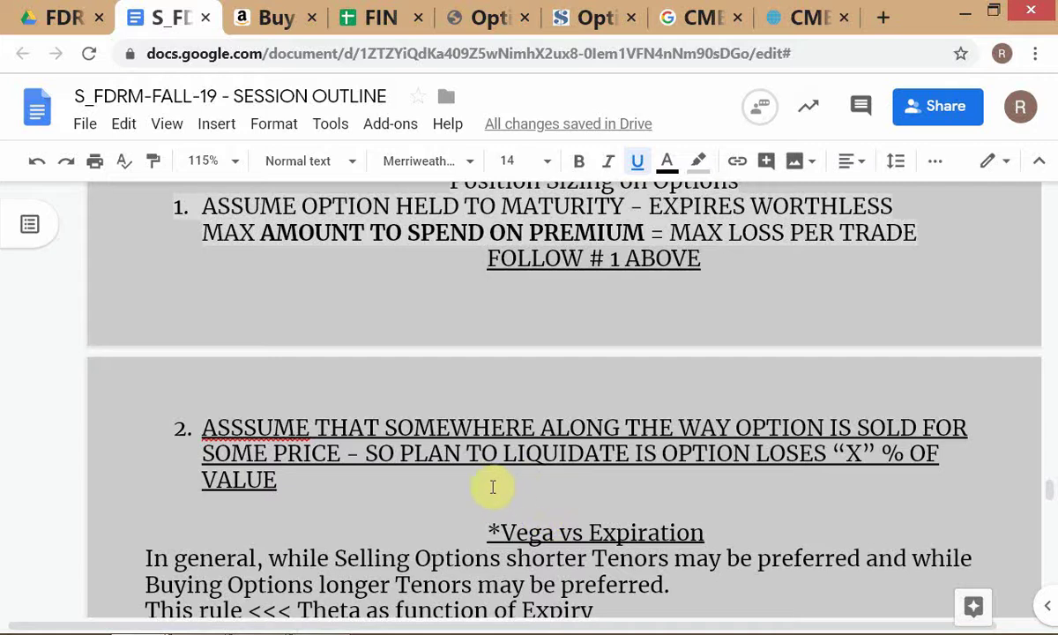
left_click(296, 479)
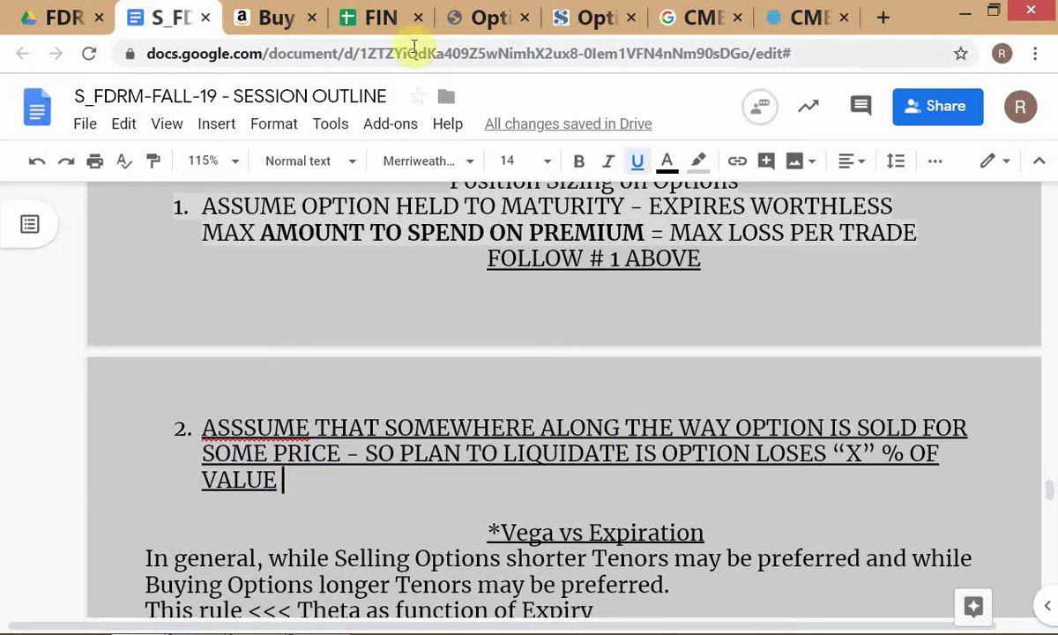
Consult the Optionistics Oracle price and volatility chart again, along with the crude oil option chain in the trading window
left_click(596, 17)
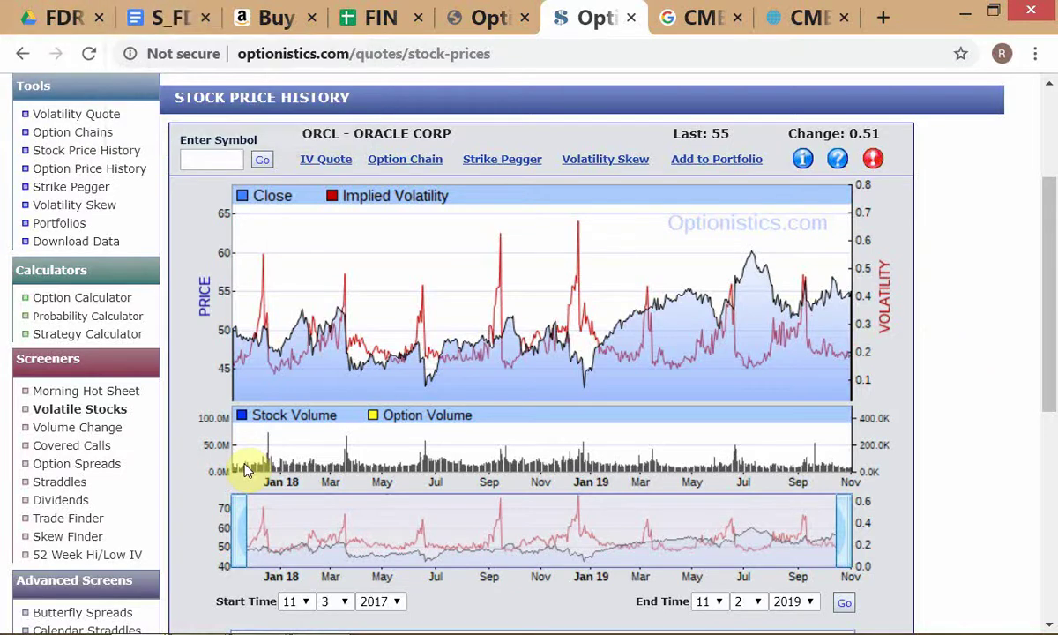
key("alt+Tab")
key("alt+Tab")
key("alt+Tab")
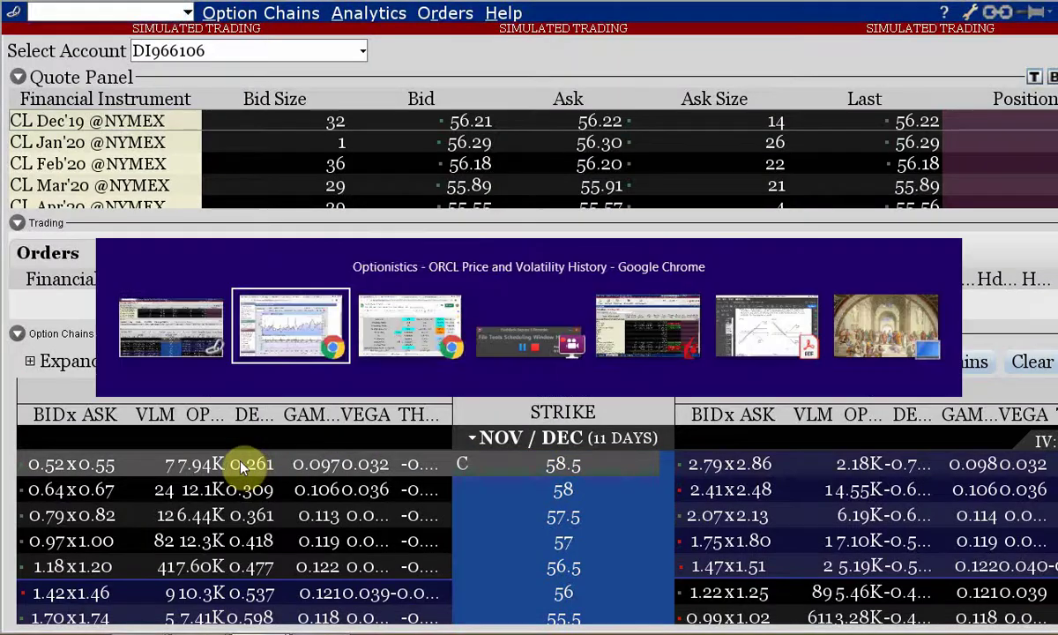
key("alt+Tab")
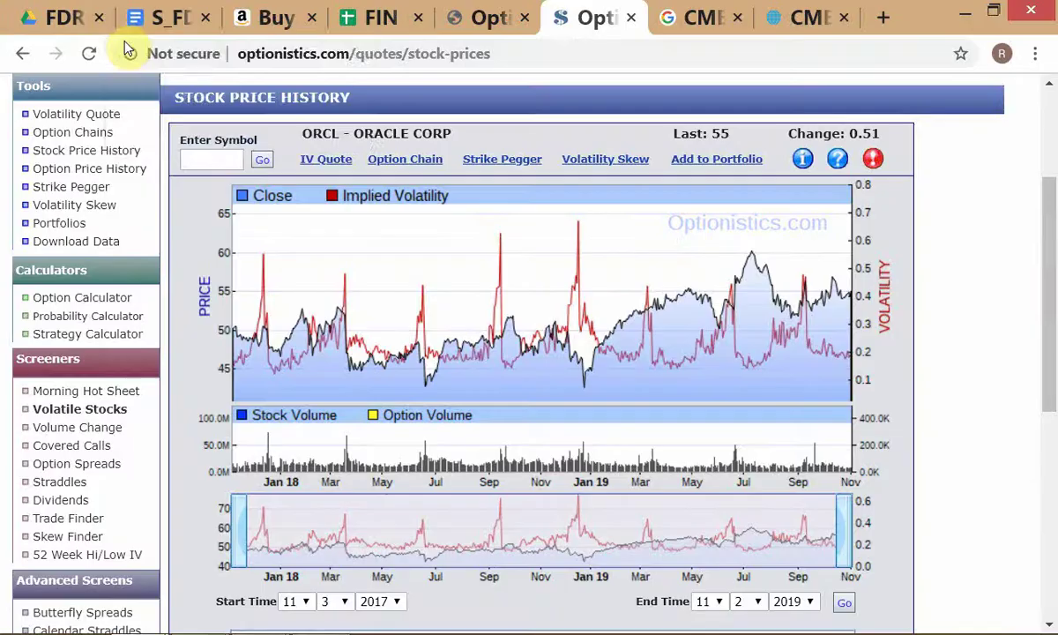
Return to the session outline and skim the sections from Vega vs Expiration through the Synthetic Equivalents list
left_click(152, 19)
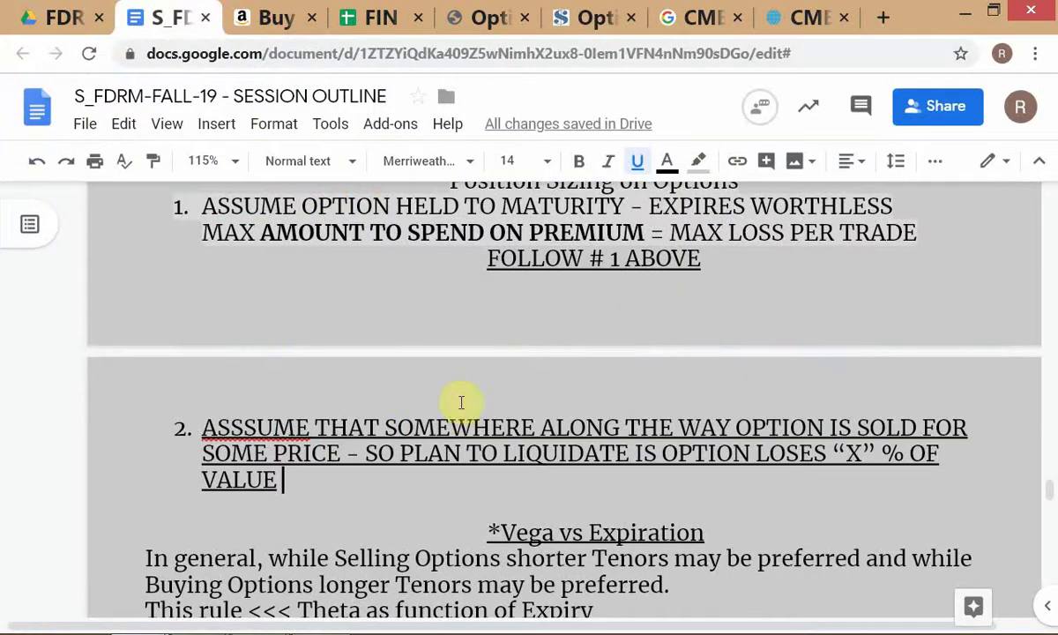
scroll(401, 430, "down", 3)
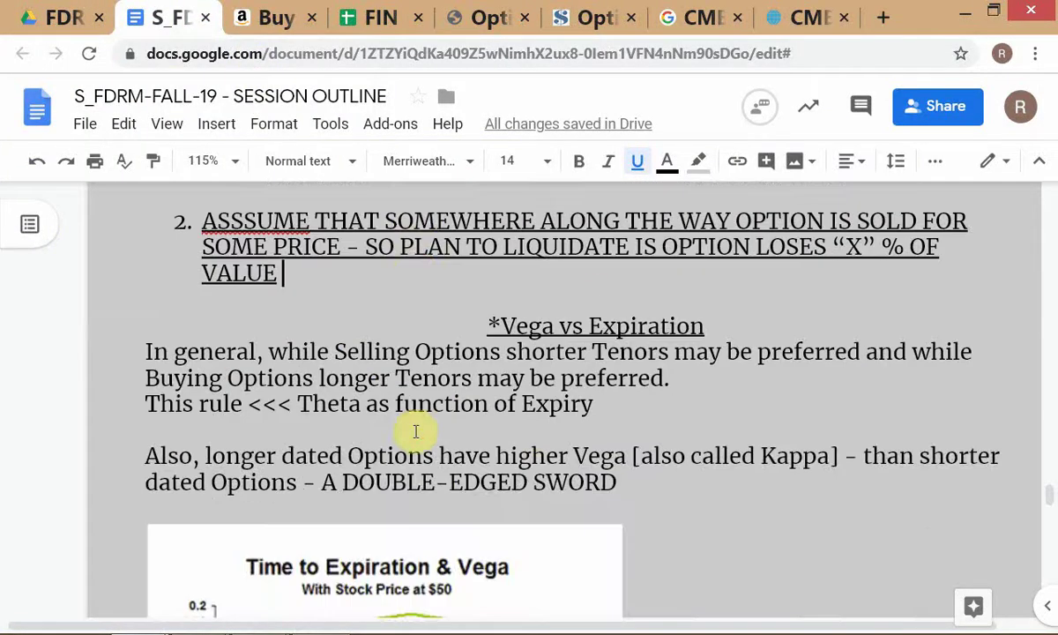
scroll(535, 425, "down", 9)
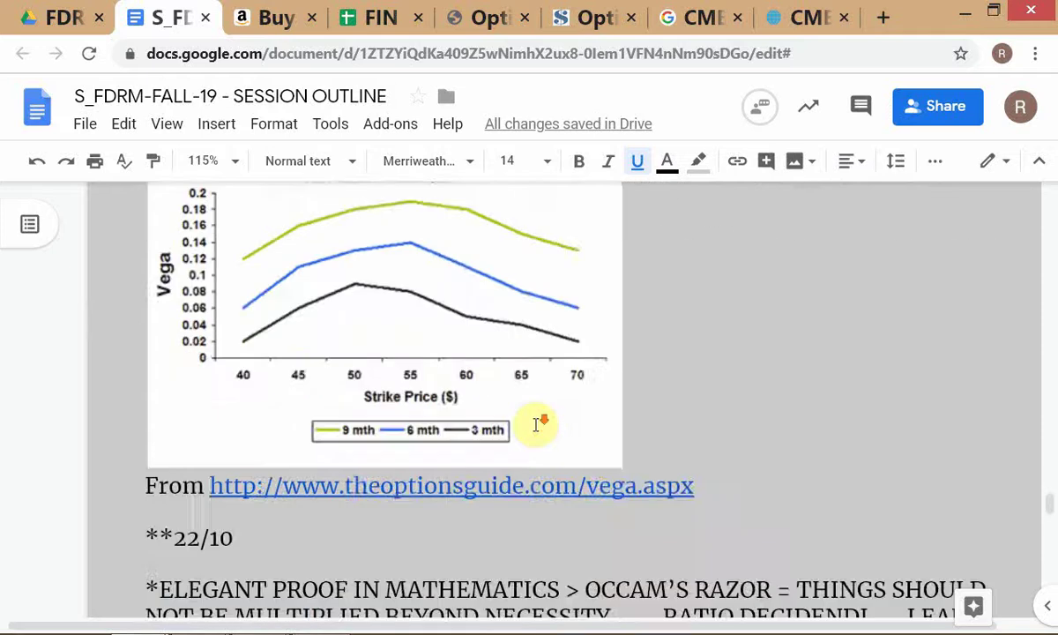
scroll(535, 425, "down", 10)
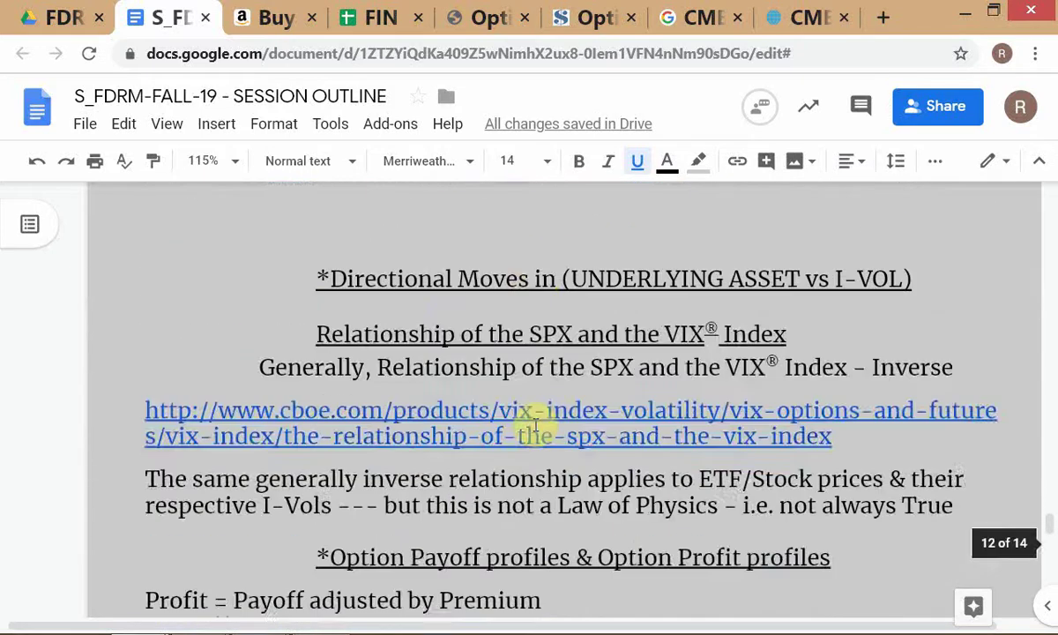
scroll(539, 425, "down", 12)
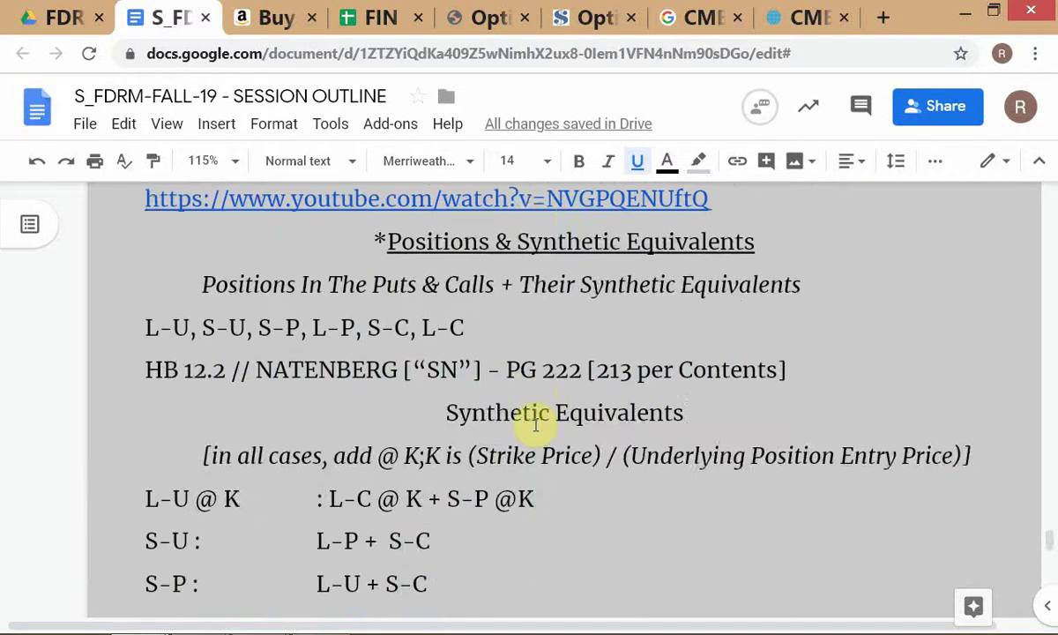
scroll(538, 425, "down", 1)
scroll(523, 407, "down", 1)
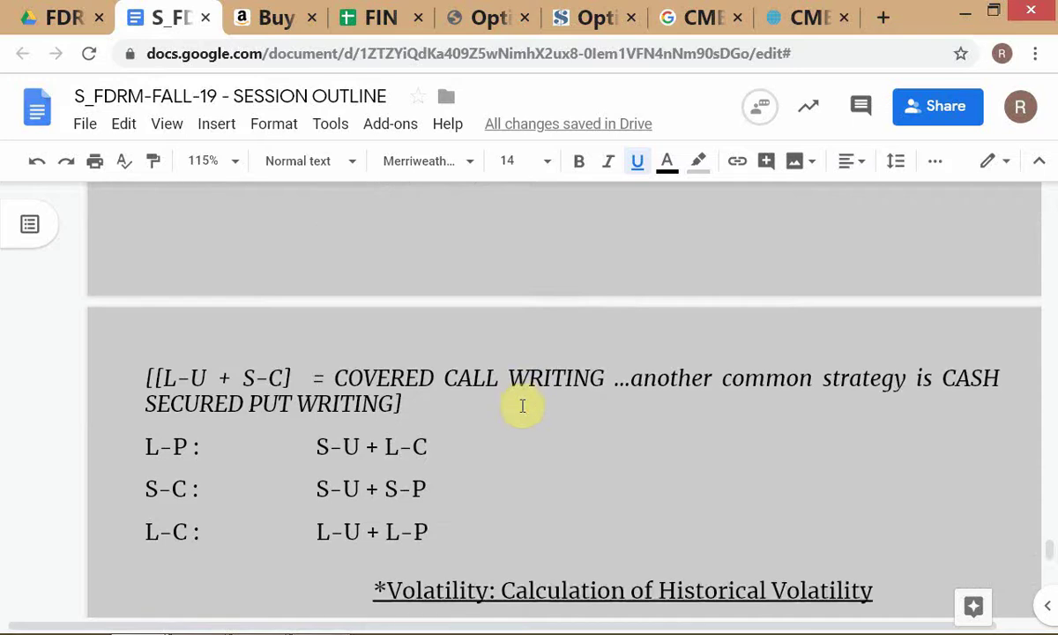
Review the 1/11 section on Positions & Synthetic Equivalents, from the FIG 1.2 line to the S-P equivalent
scroll(523, 405, "up", 1)
scroll(524, 406, "up", 3)
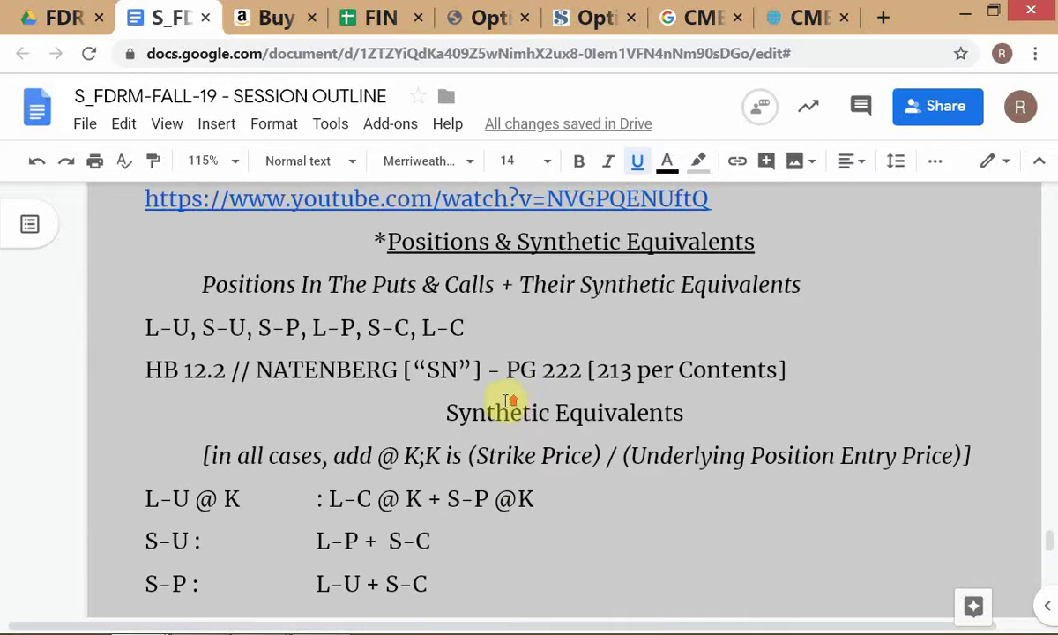
scroll(505, 401, "up", 2)
left_click(251, 319)
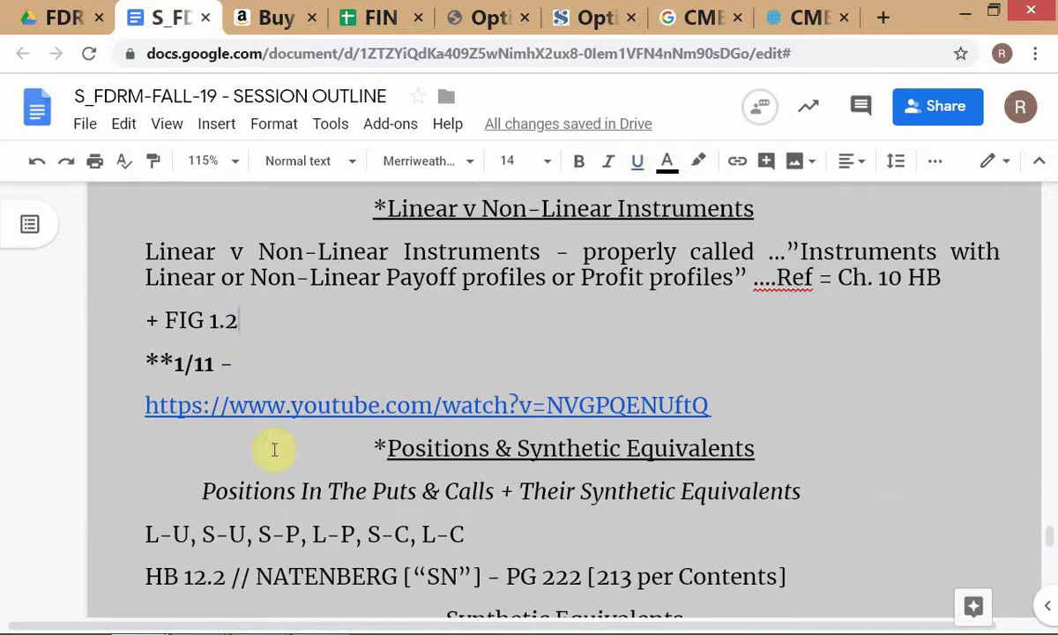
scroll(291, 460, "down", 1)
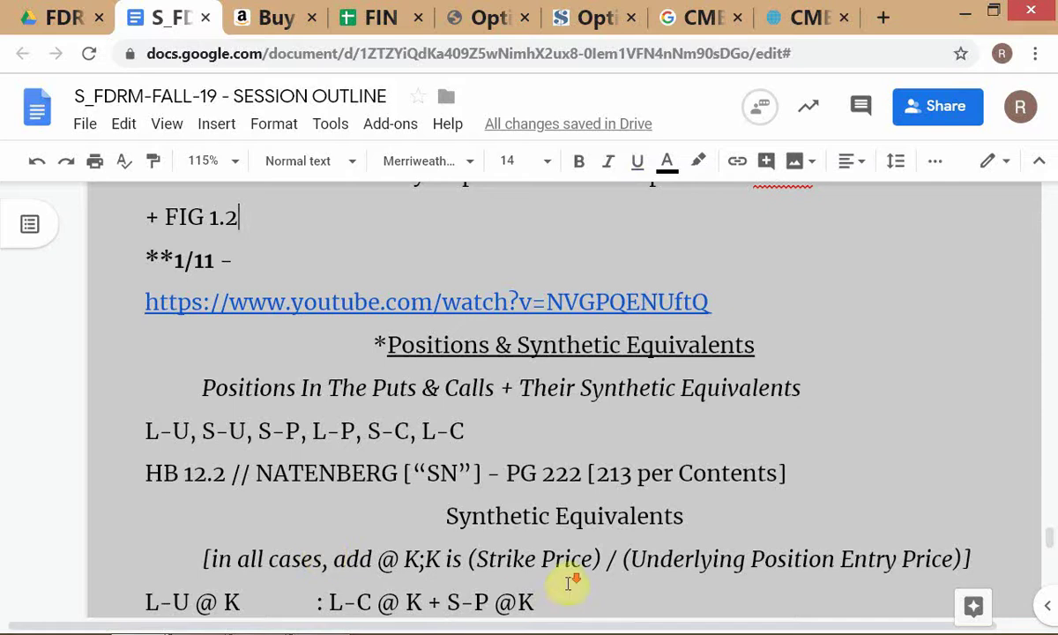
scroll(563, 575, "down", 2)
scroll(561, 557, "down", 3)
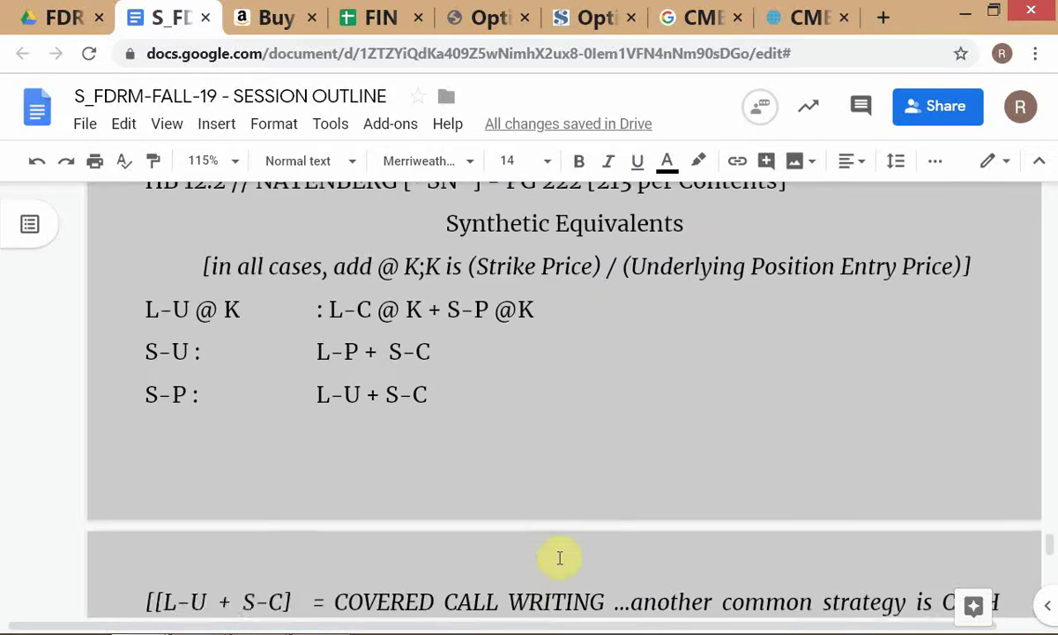
scroll(310, 365, "up", 1)
scroll(309, 365, "up", 1)
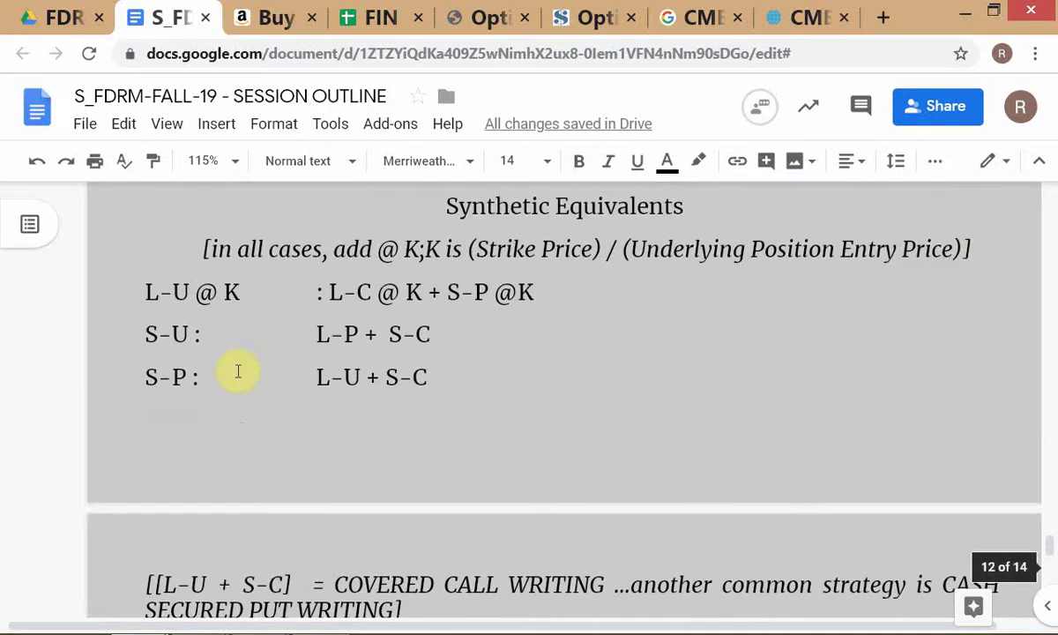
Switch to the hull-options-futures-10th-ed PDF in Acrobat Reader and view the profit patterns in Figure 12.1
key("alt+Tab")
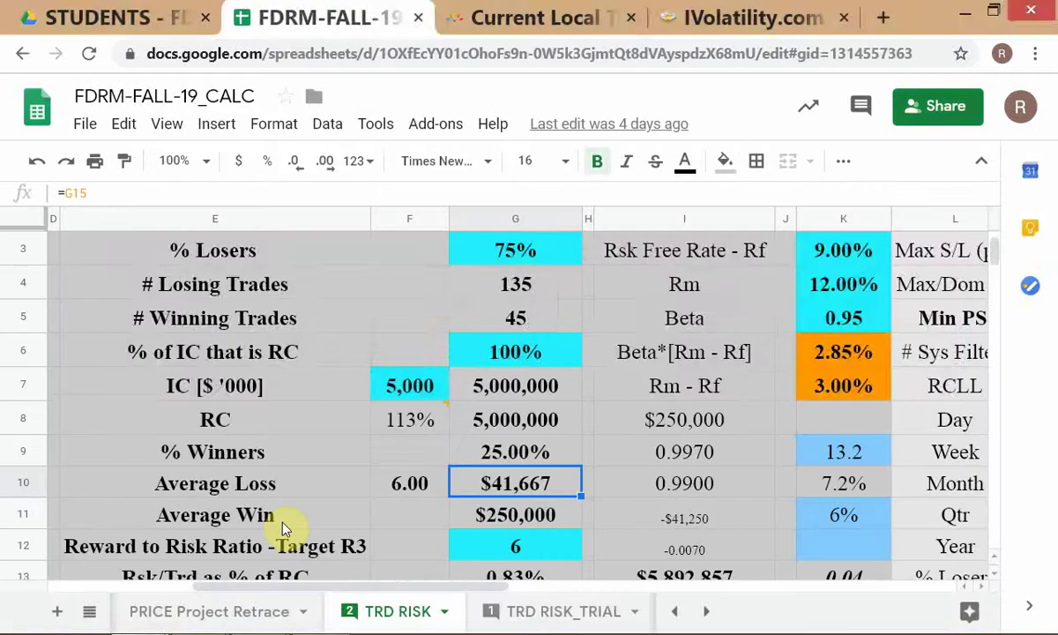
key("alt+Tab")
key("Tab")
key("Tab")
key("Tab")
key("Escape")
key("alt+Tab")
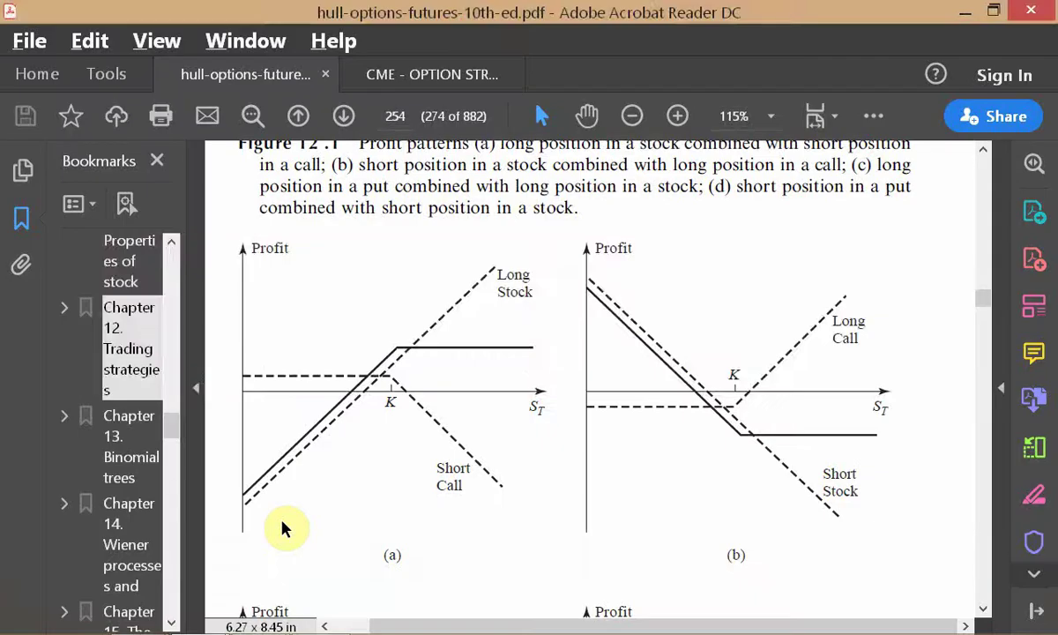
Switch back to the session outline and reread the HB 12.2 reference and the L-U, S-U and S-P synthetic equivalents
key("alt+Tab")
key("alt+Tab")
key("Tab")
key("Tab")
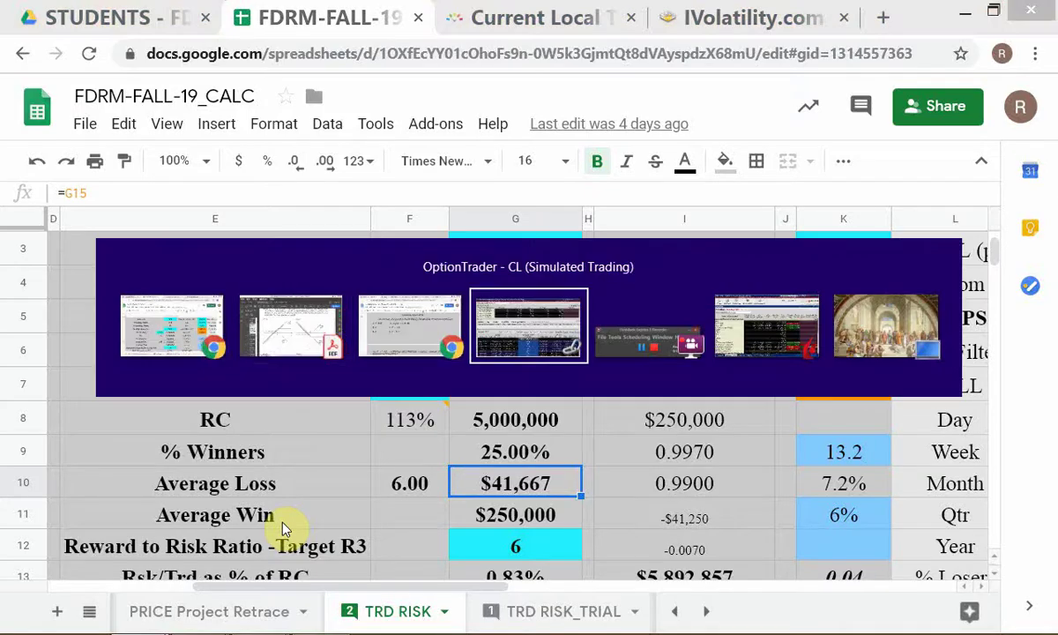
key("alt+Tab")
key("Tab")
key("Tab")
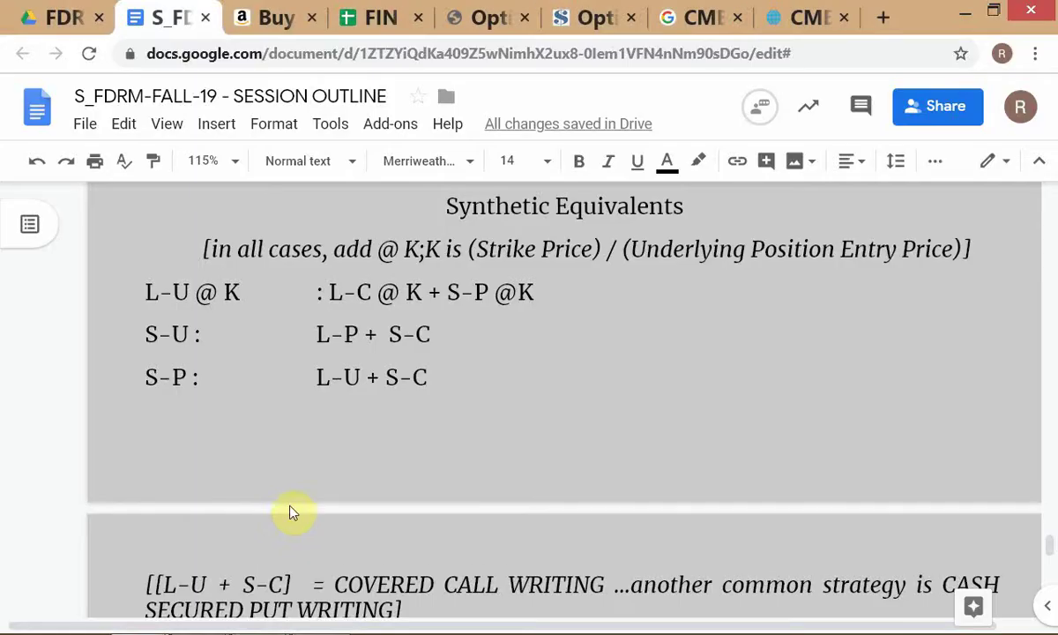
scroll(388, 454, "up", 4)
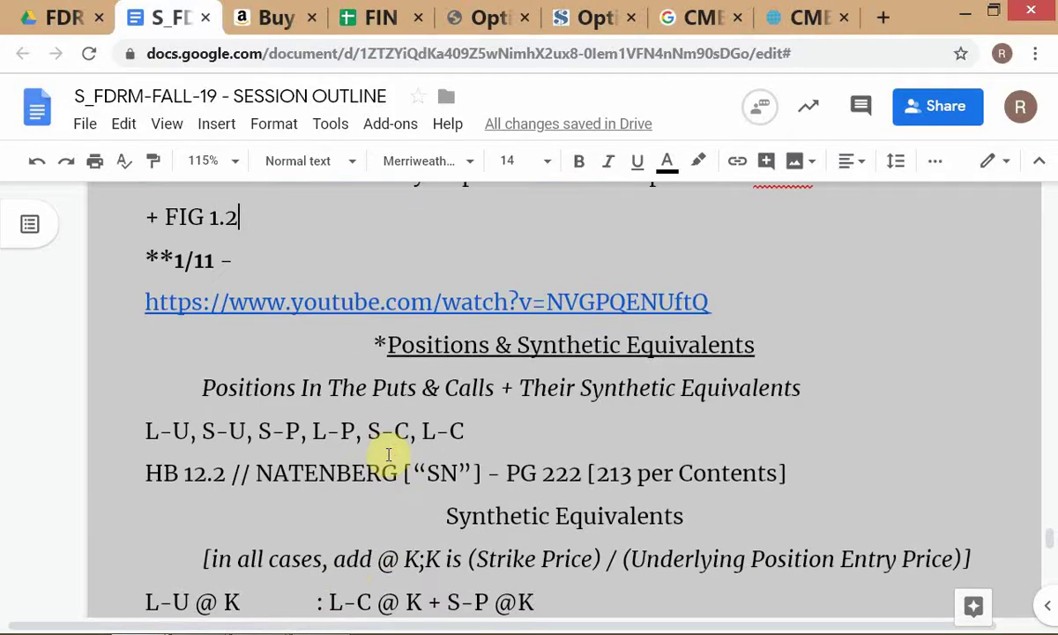
scroll(388, 454, "down", 3)
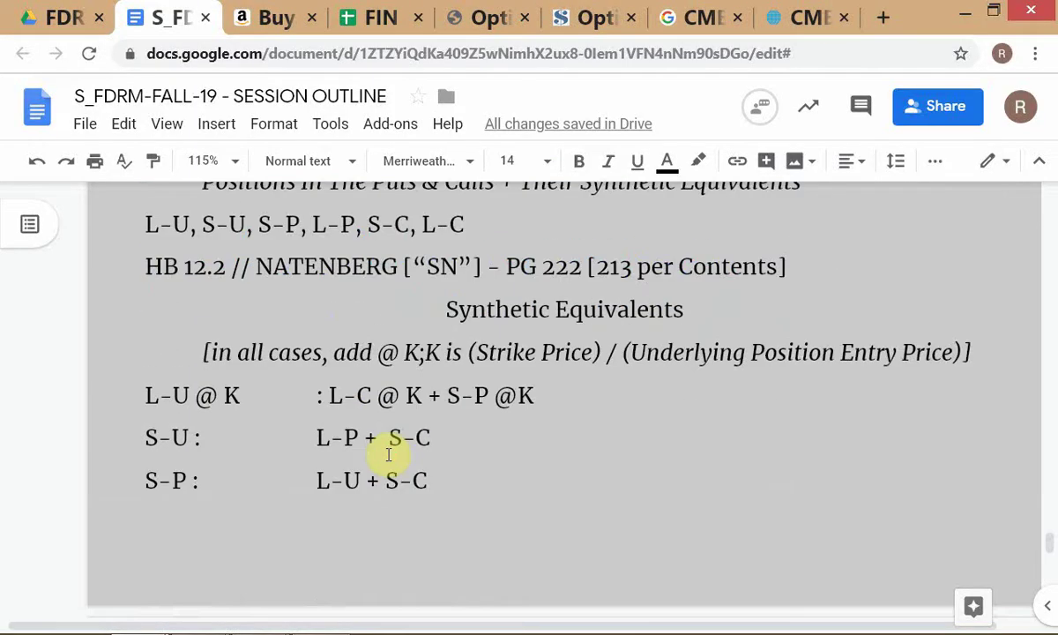
Switch to the Hull textbook PDF and examine section 12.2 with the four Figure 12.1 profit diagrams combining stock and option positions
key("alt+Tab")
key("alt+Tab")
key("alt+Tab")
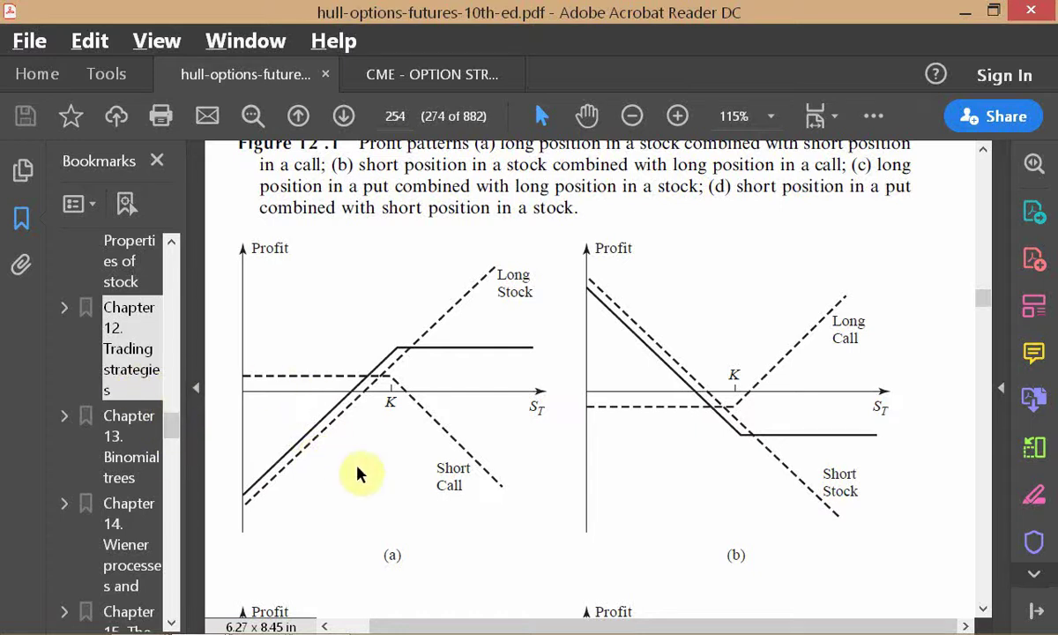
scroll(357, 472, "up", 1)
scroll(353, 471, "up", 5)
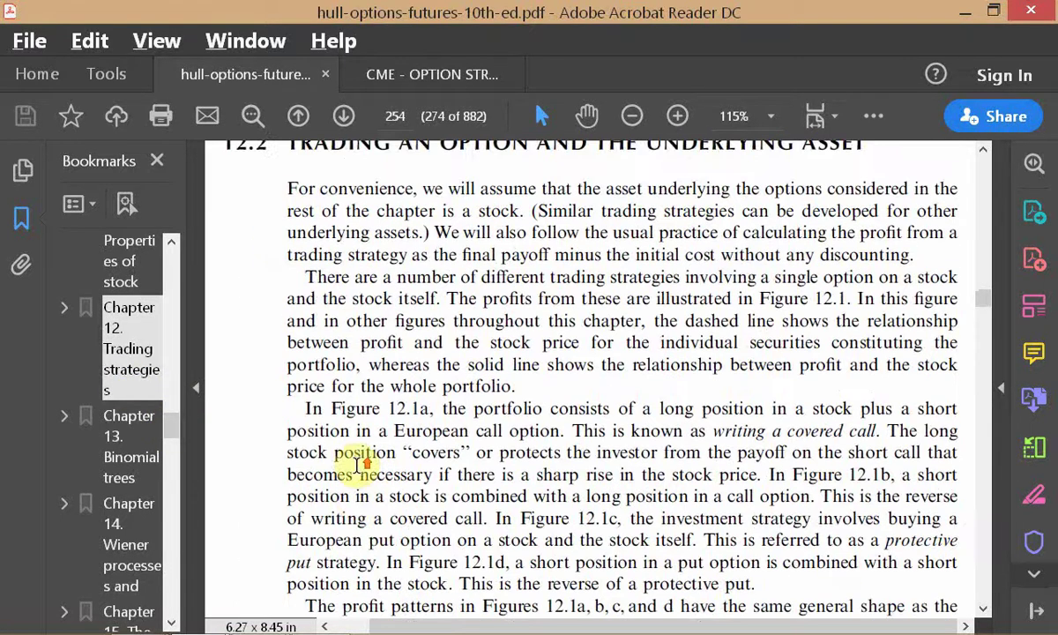
scroll(360, 468, "down", 7)
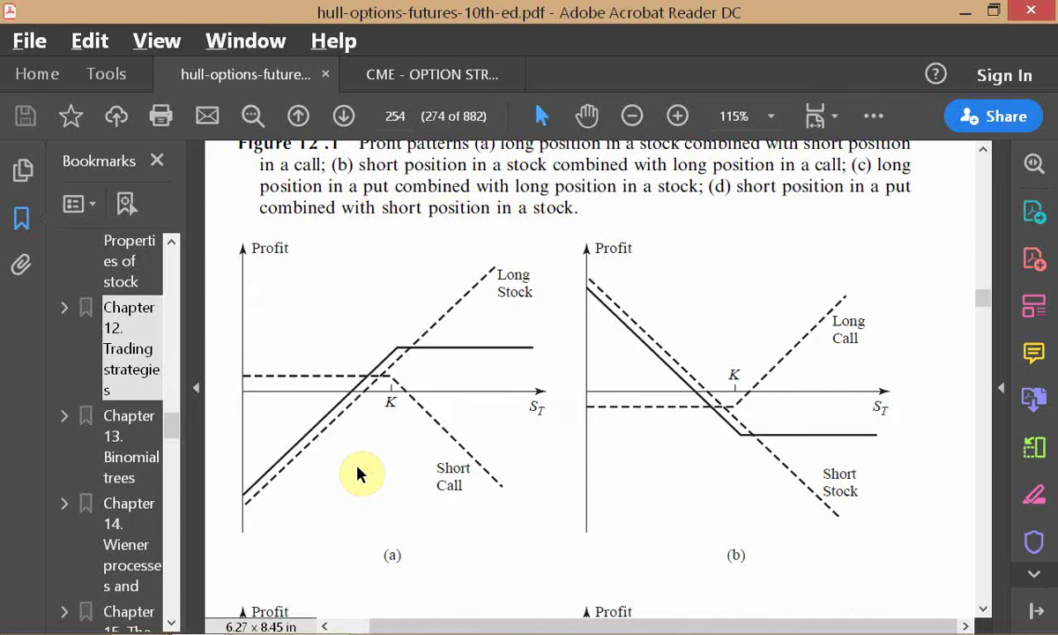
scroll(357, 474, "down", 5)
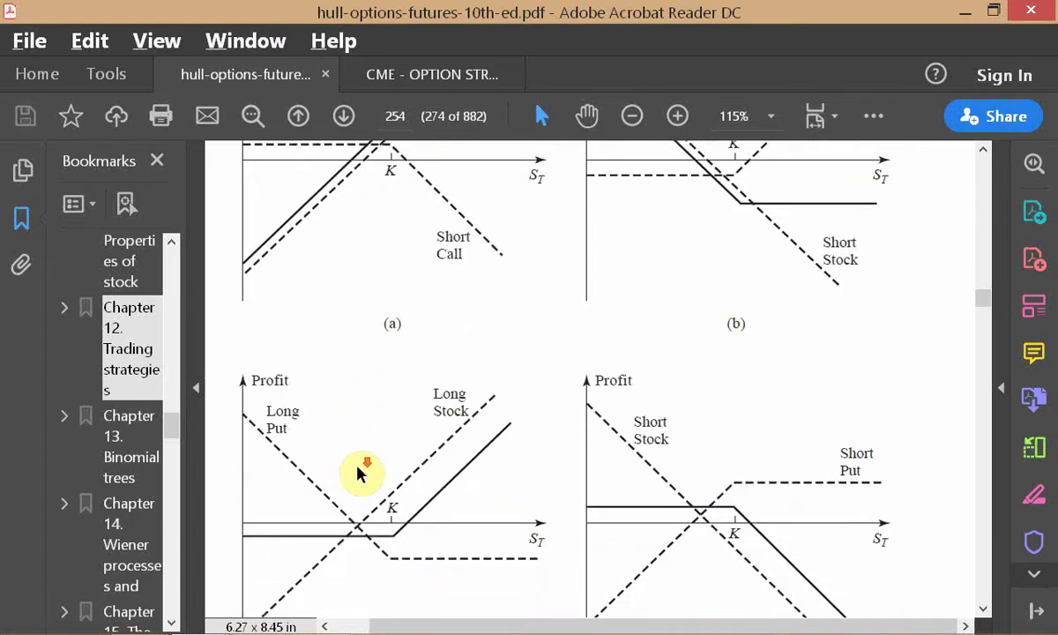
scroll(357, 473, "up", 5)
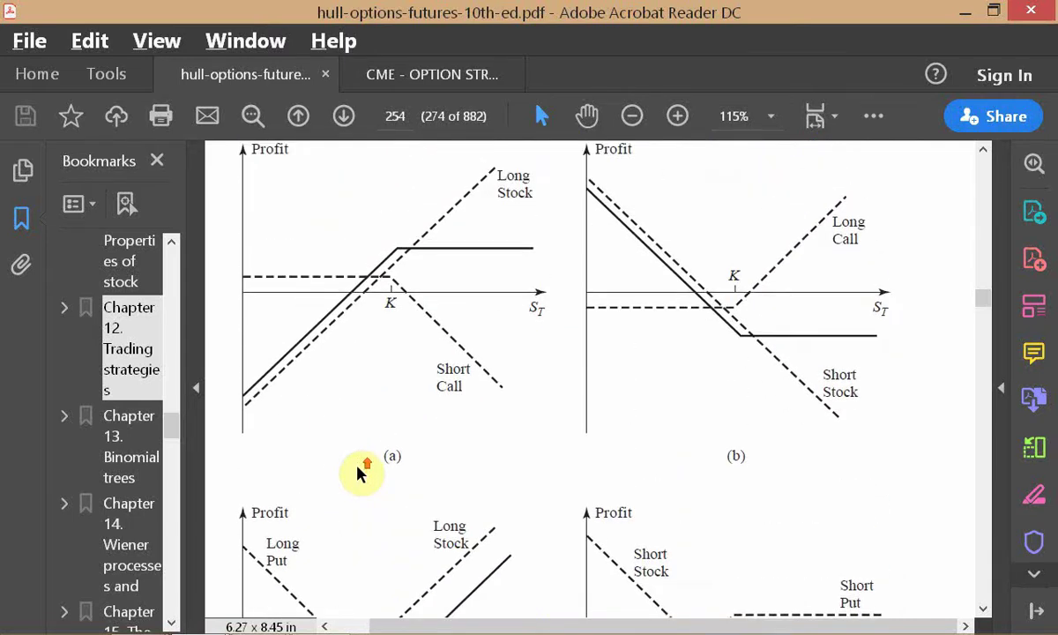
scroll(357, 473, "up", 1)
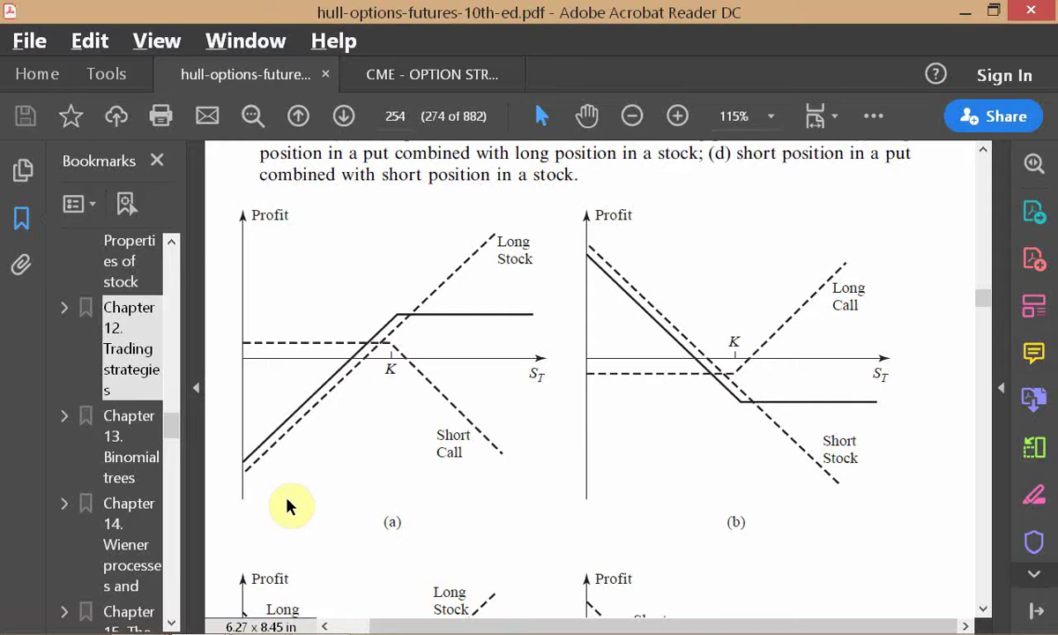